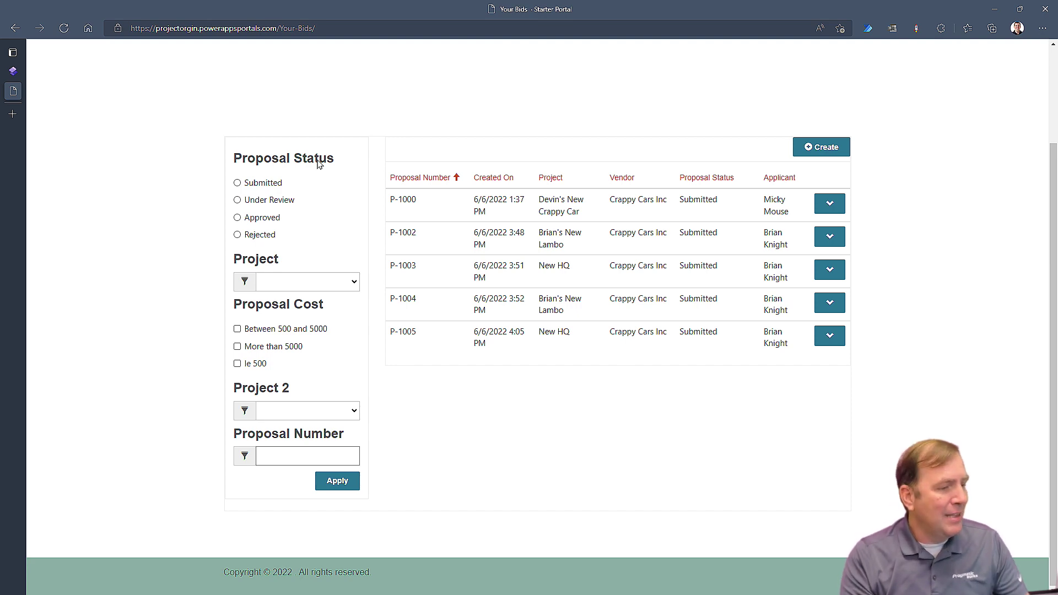
# Step: Try the Project and Project 2 dropdowns and the Proposal Number box without choosing any values
pyautogui.scroll(2, 699, 186)
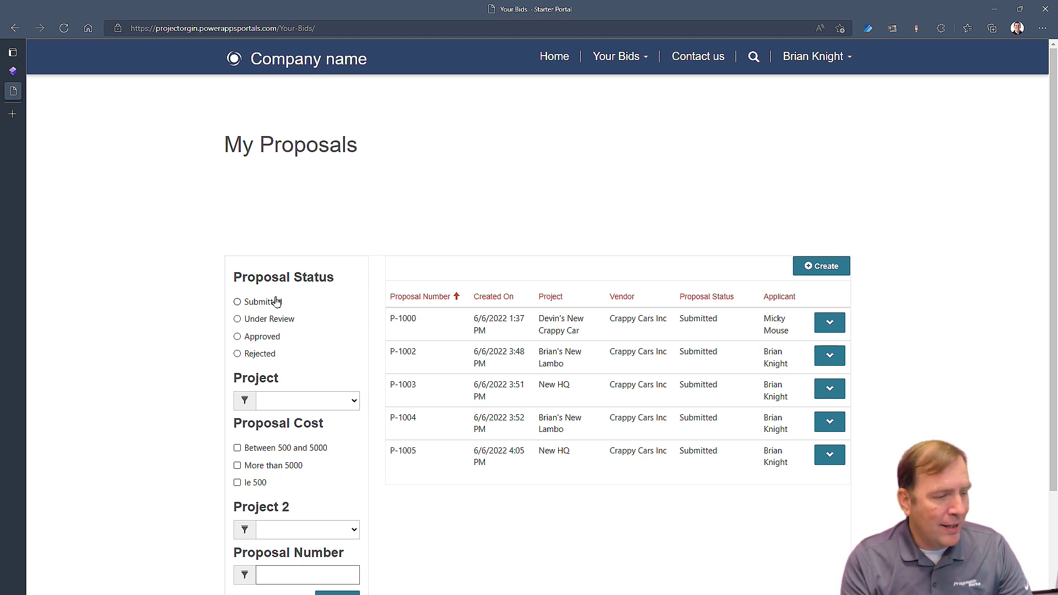
pyautogui.click(301, 411)
pyautogui.click(301, 420)
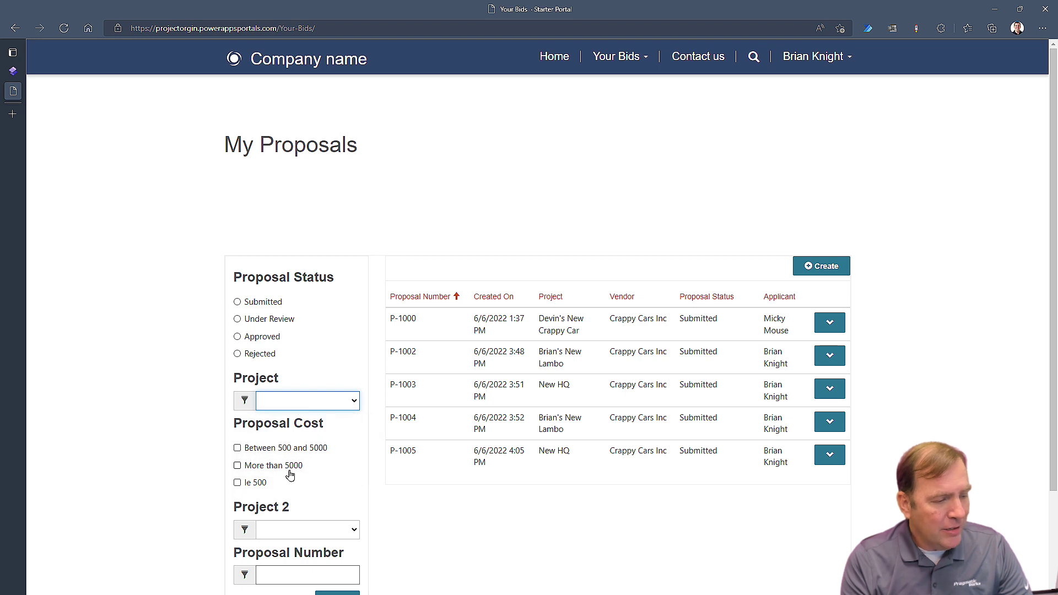
pyautogui.scroll(-2, 285, 453)
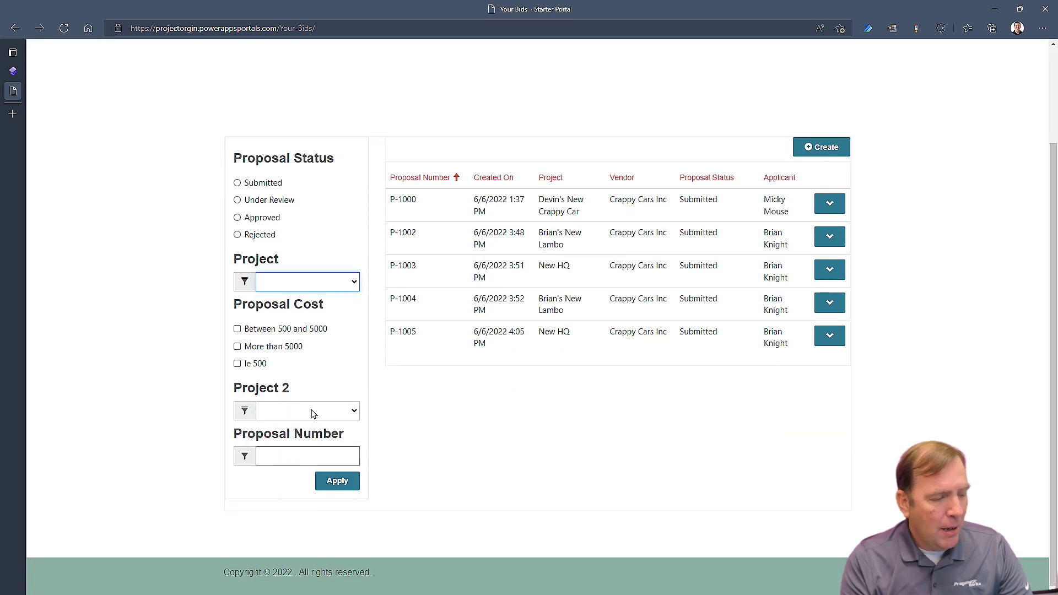
pyautogui.click(310, 411)
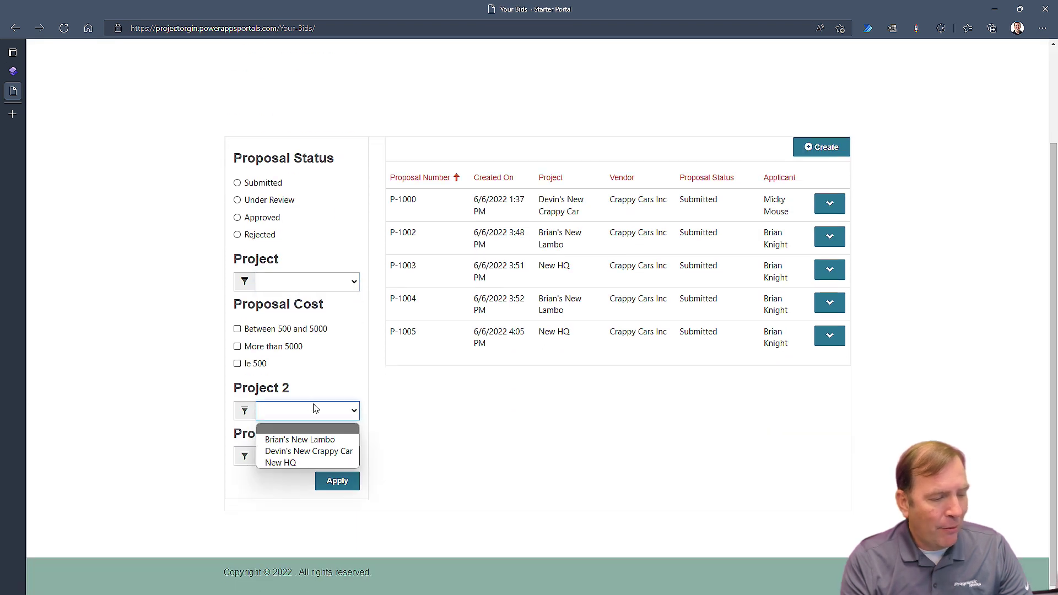
pyautogui.click(406, 461)
pyautogui.click(333, 464)
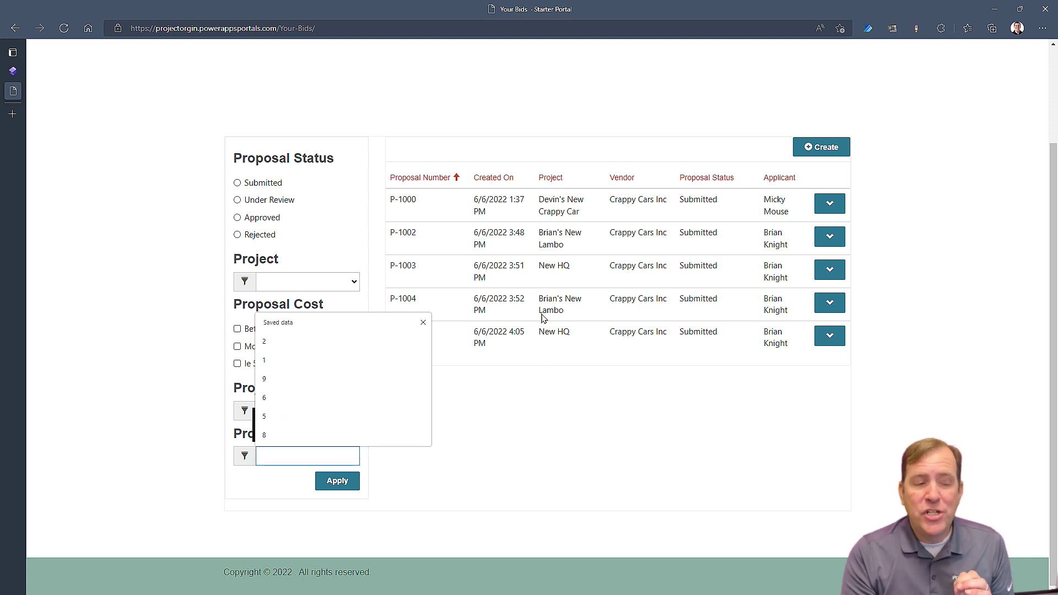
pyautogui.click(329, 88)
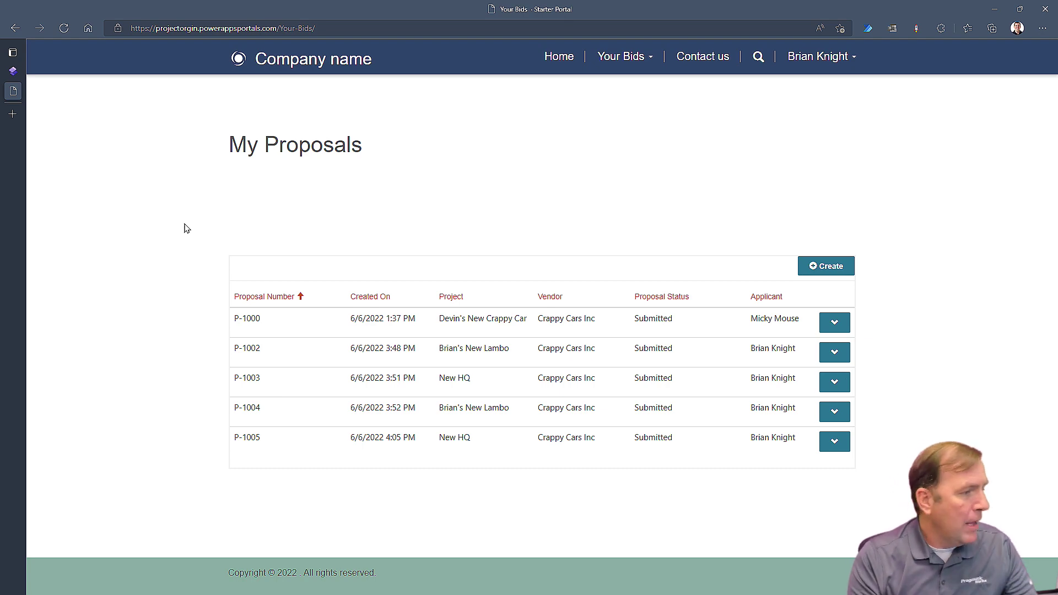
# Step: Edit the Project Origination site, open the Your Bids page, and select the My Proposals list component
pyautogui.click(12, 70)
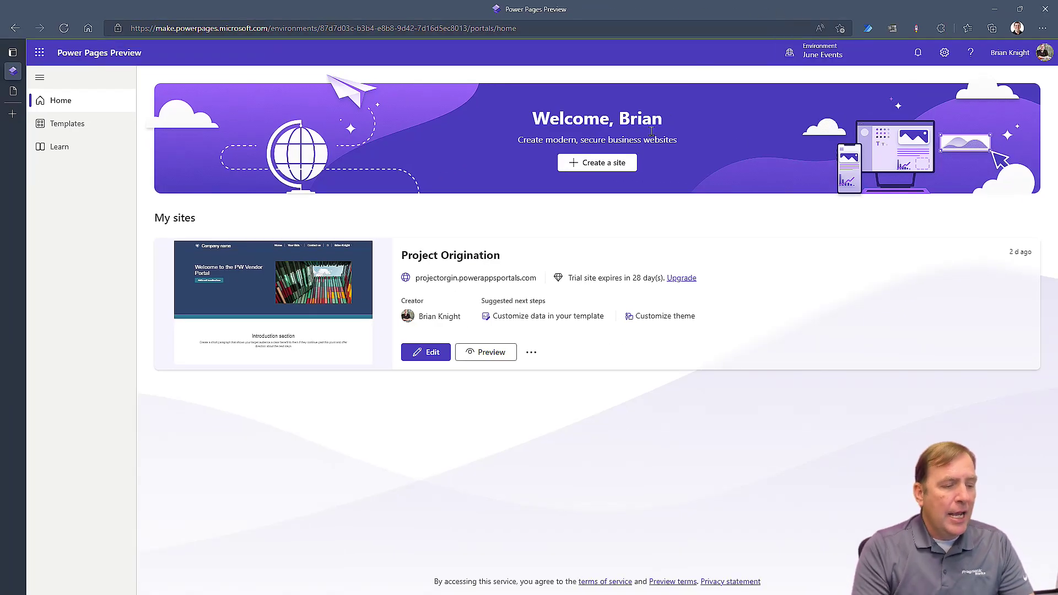
pyautogui.click(423, 353)
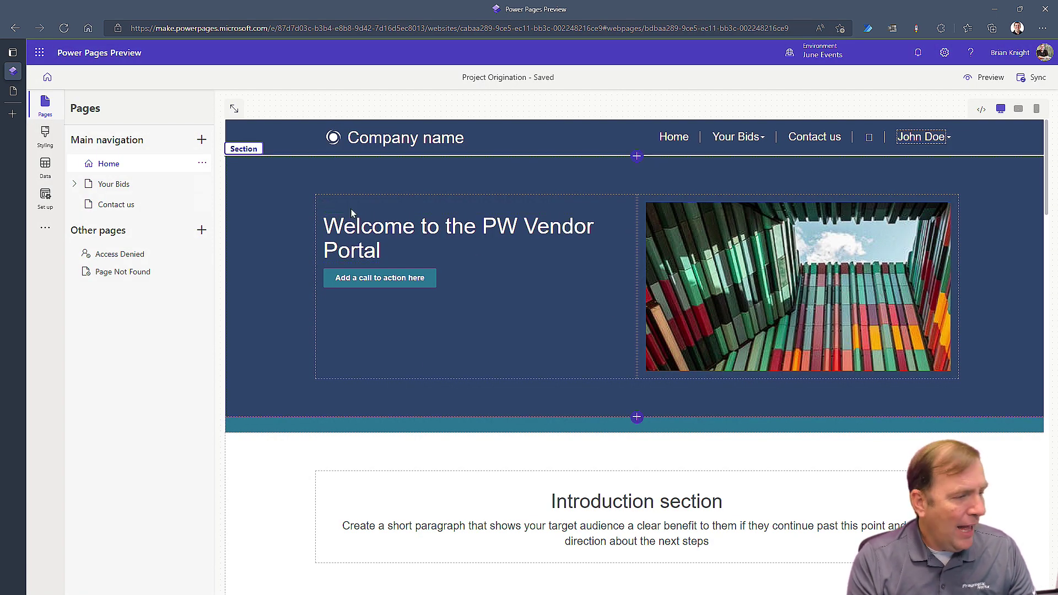
pyautogui.click(135, 184)
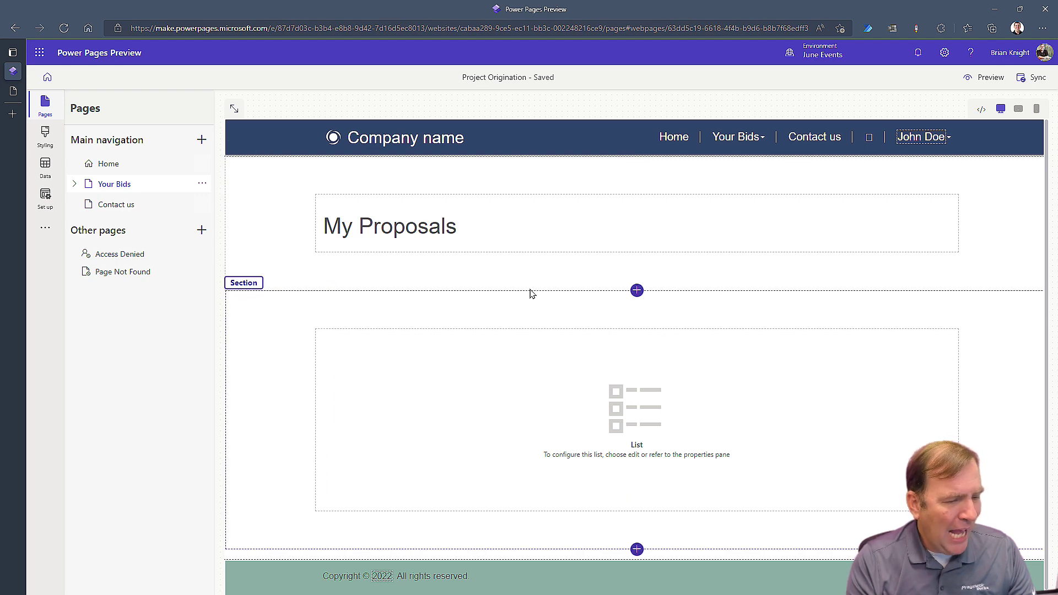
pyautogui.click(475, 280)
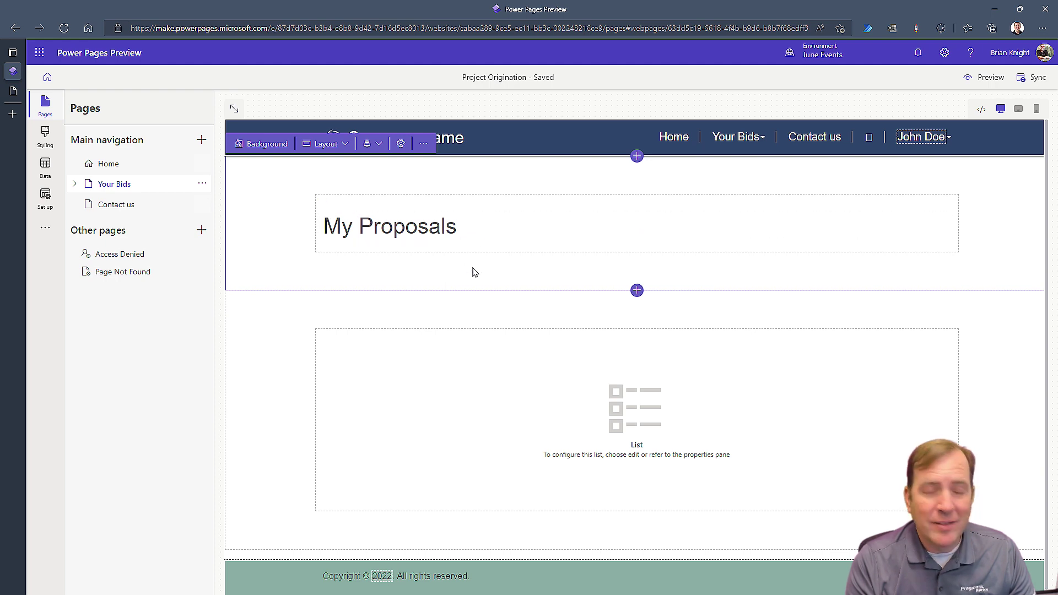
pyautogui.click(600, 430)
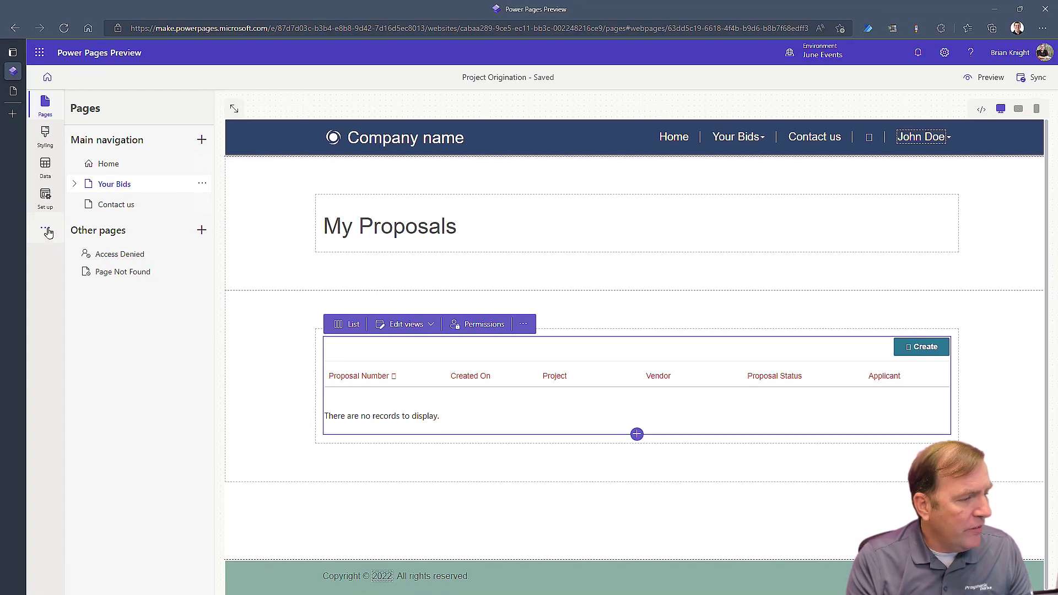
pyautogui.click(91, 229)
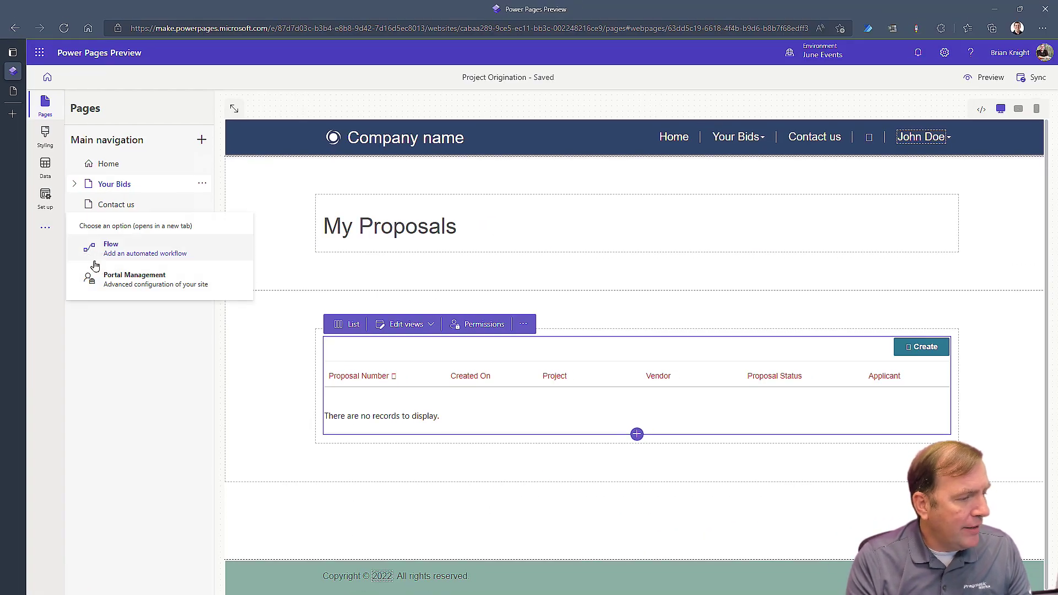
# Step: Open Portal Management and show the site's Lists to reach My Active Proposals
pyautogui.click(129, 284)
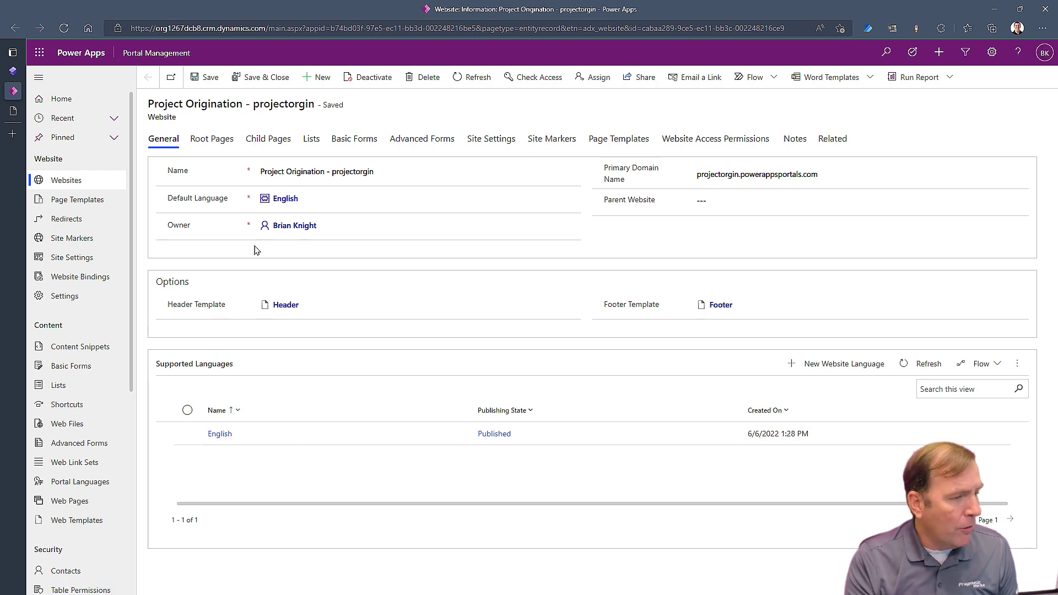
pyautogui.scroll(-4, 83, 232)
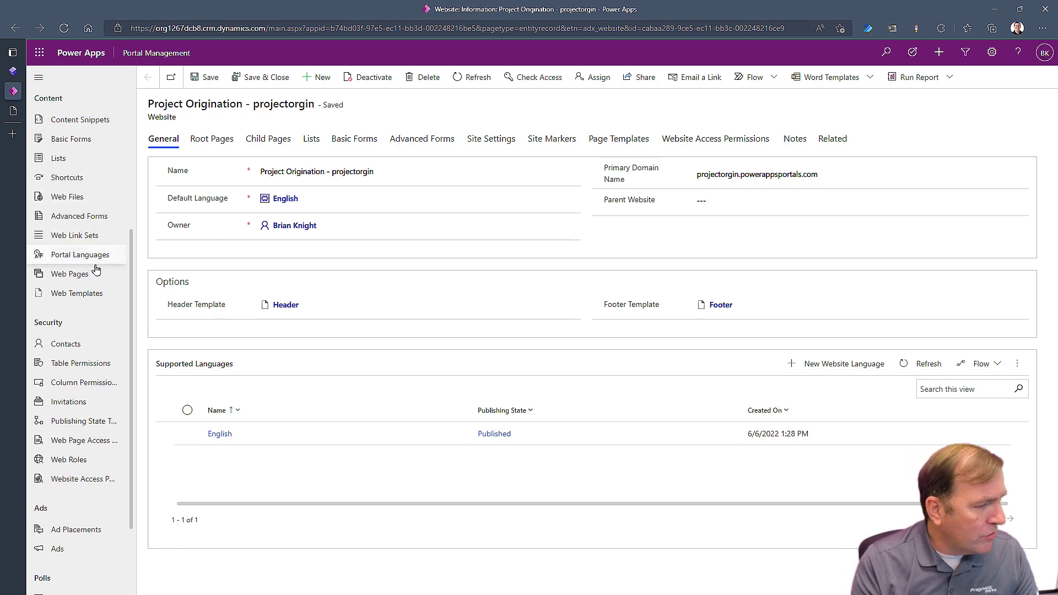
pyautogui.click(59, 158)
pyautogui.scroll(4, 96, 265)
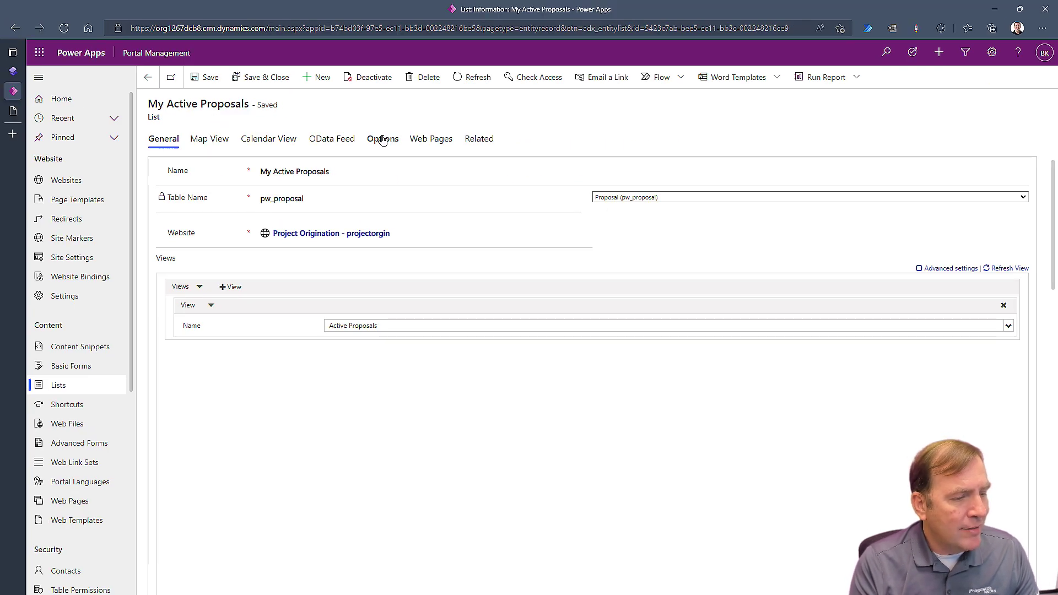
# Step: Check the Options tab, then scroll the General settings down to the Metadata Filter section
pyautogui.click(383, 139)
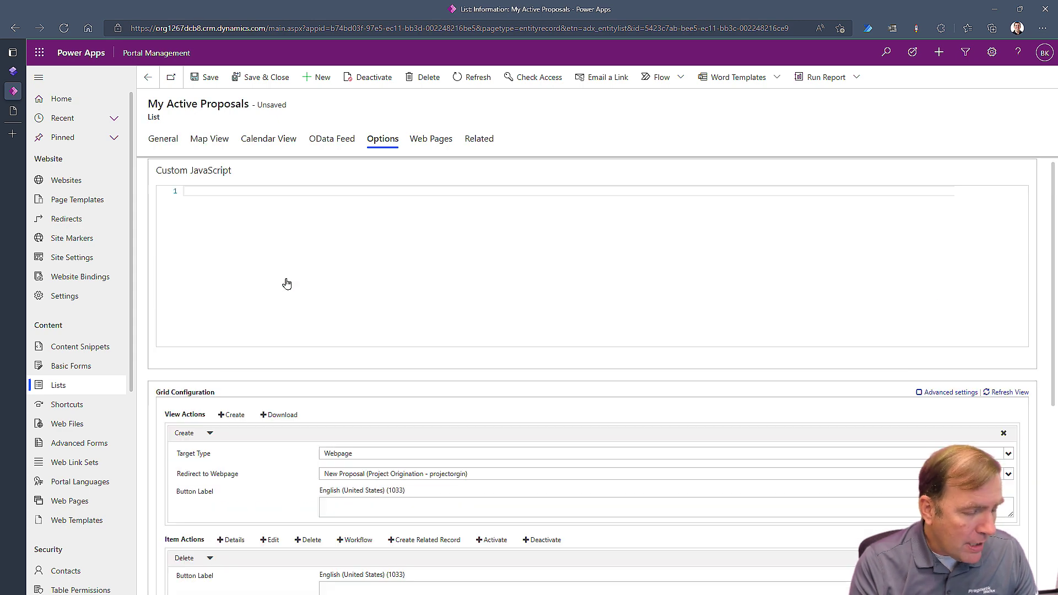
pyautogui.click(166, 139)
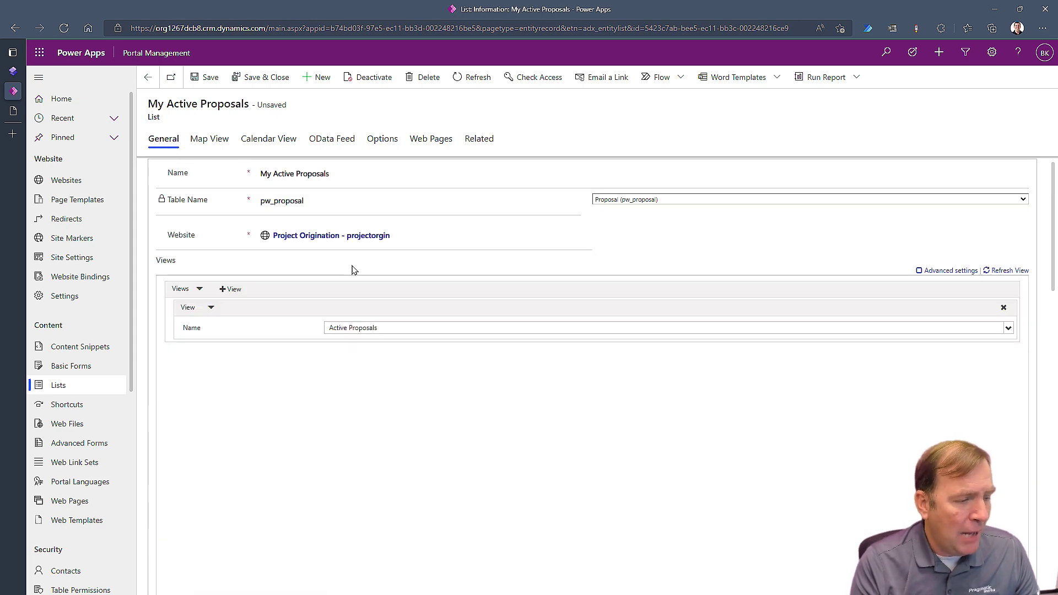
pyautogui.scroll(-15, 343, 307)
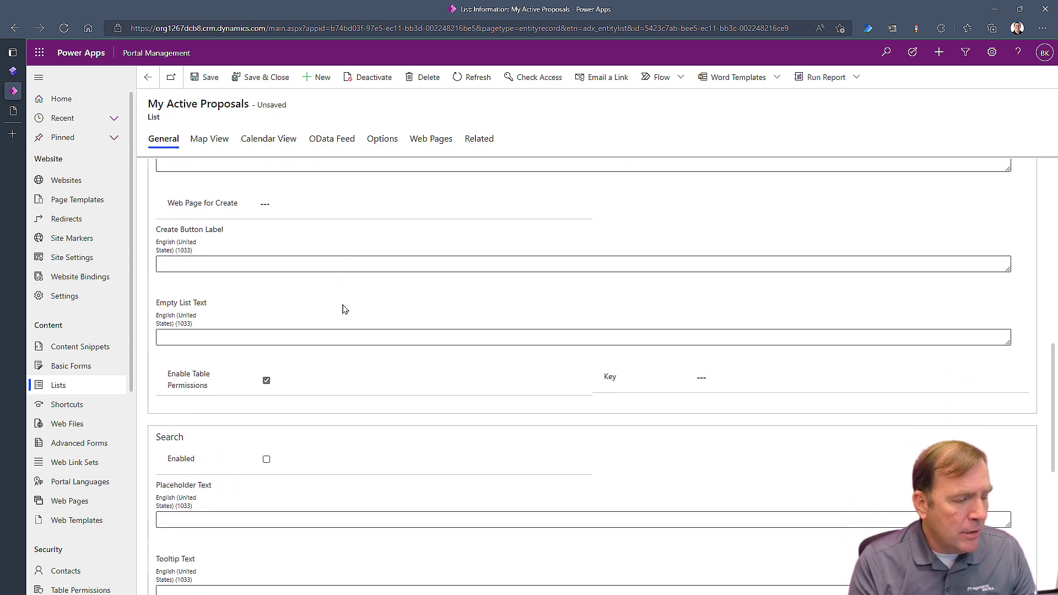
pyautogui.scroll(-3, 279, 367)
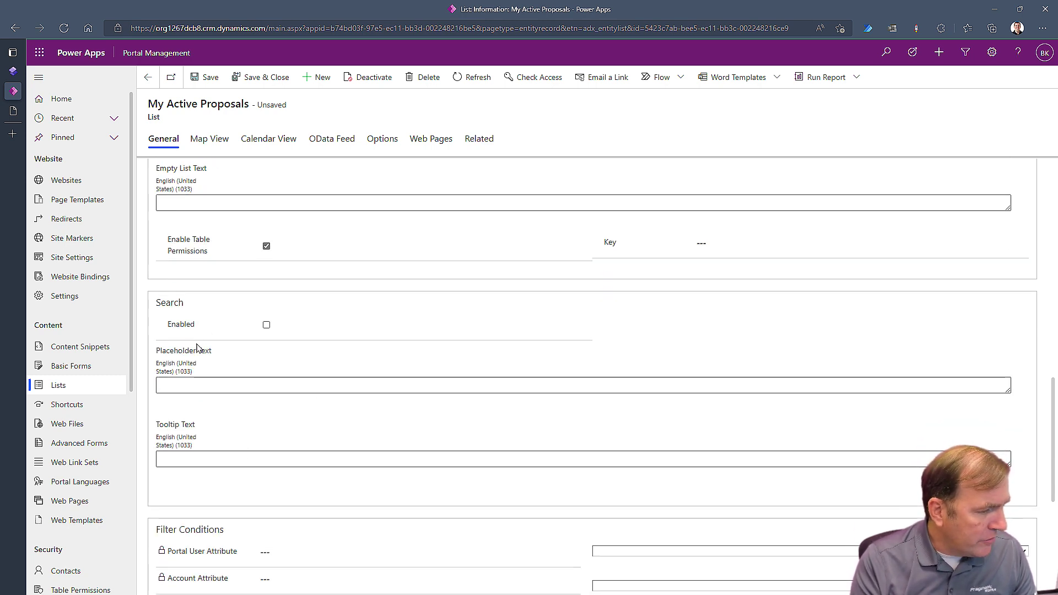
pyautogui.scroll(-3, 230, 436)
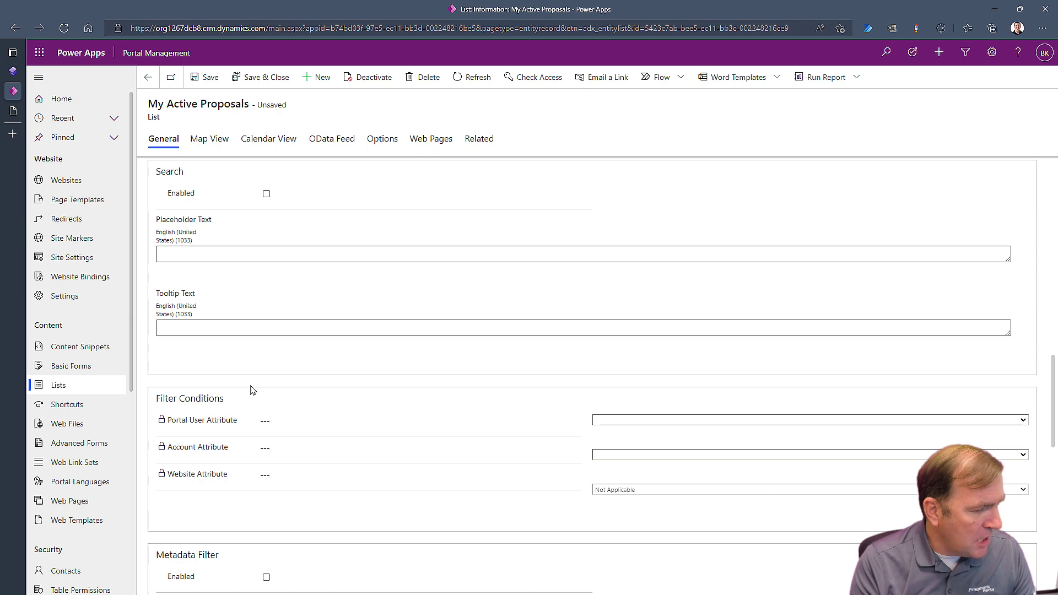
pyautogui.scroll(-4, 242, 419)
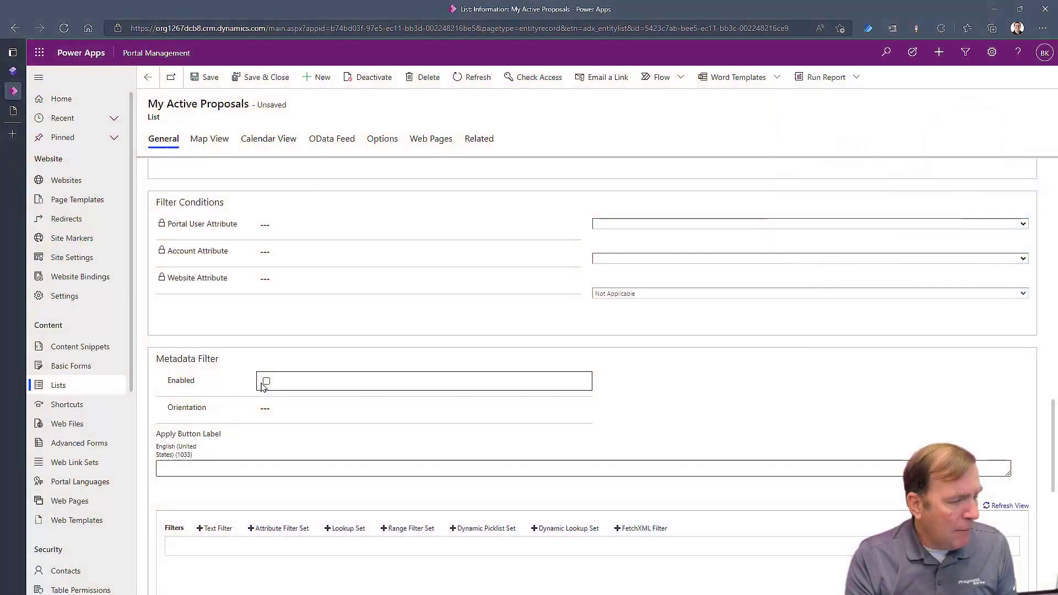
# Step: Enable Metadata Filter, set Orientation to Vertical, and enter the Apply Button Label
pyautogui.click(267, 382)
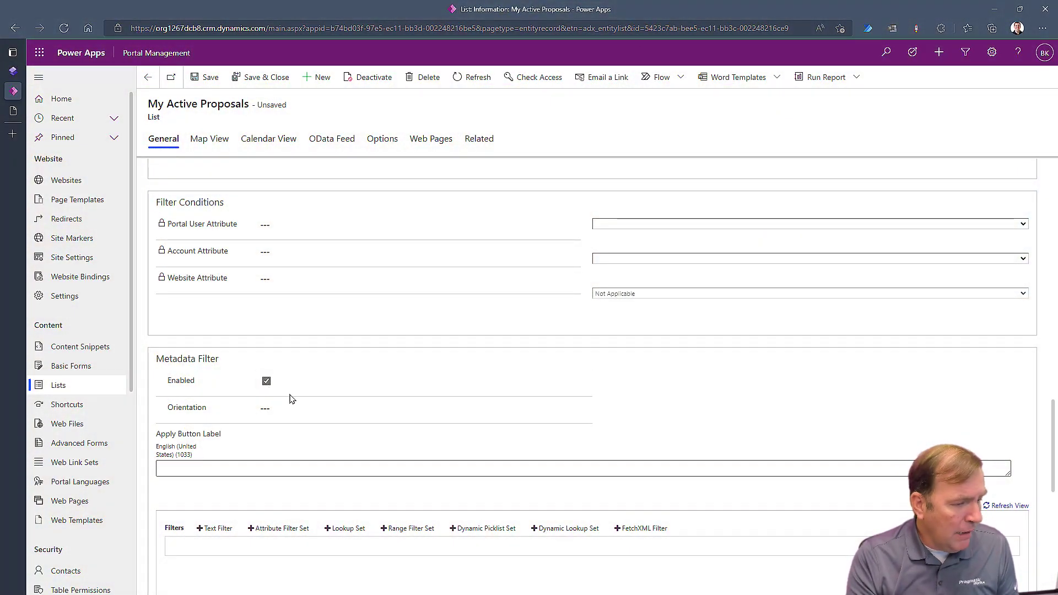
pyautogui.click(278, 410)
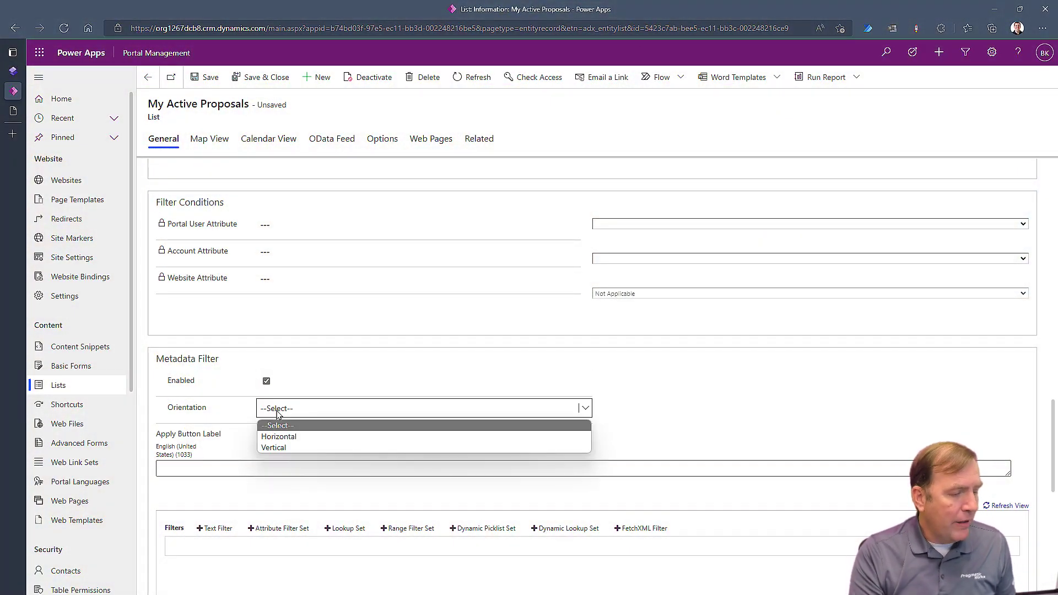
pyautogui.click(289, 447)
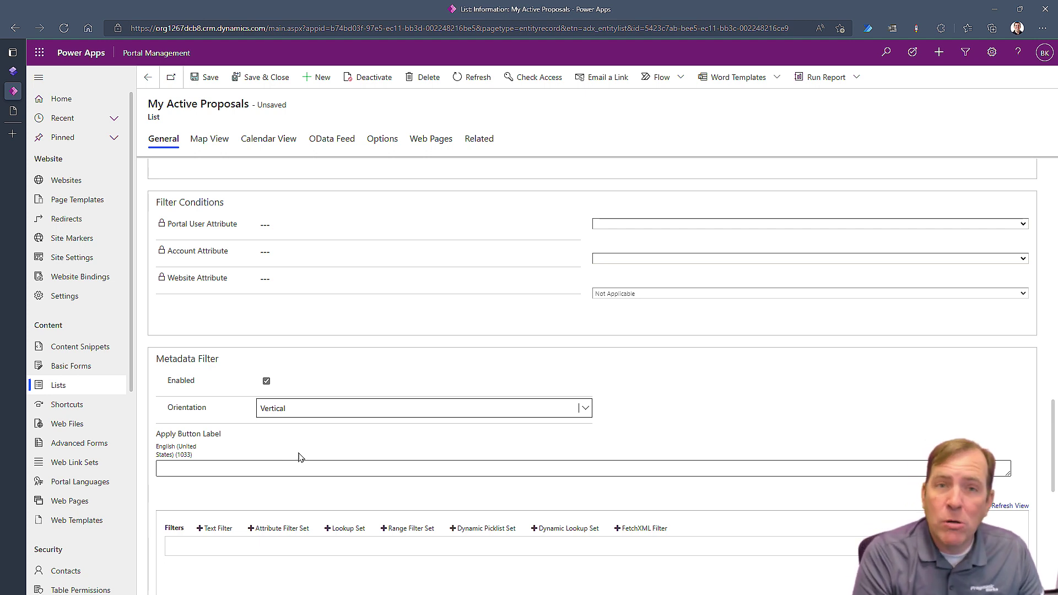
pyautogui.click(298, 467)
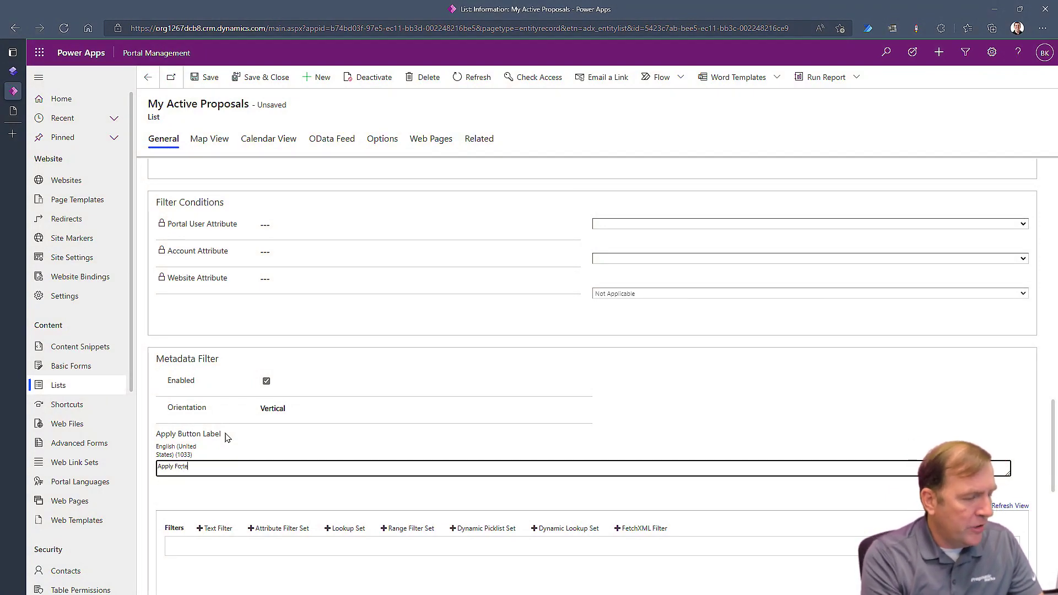
pyautogui.scroll(-5, 270, 444)
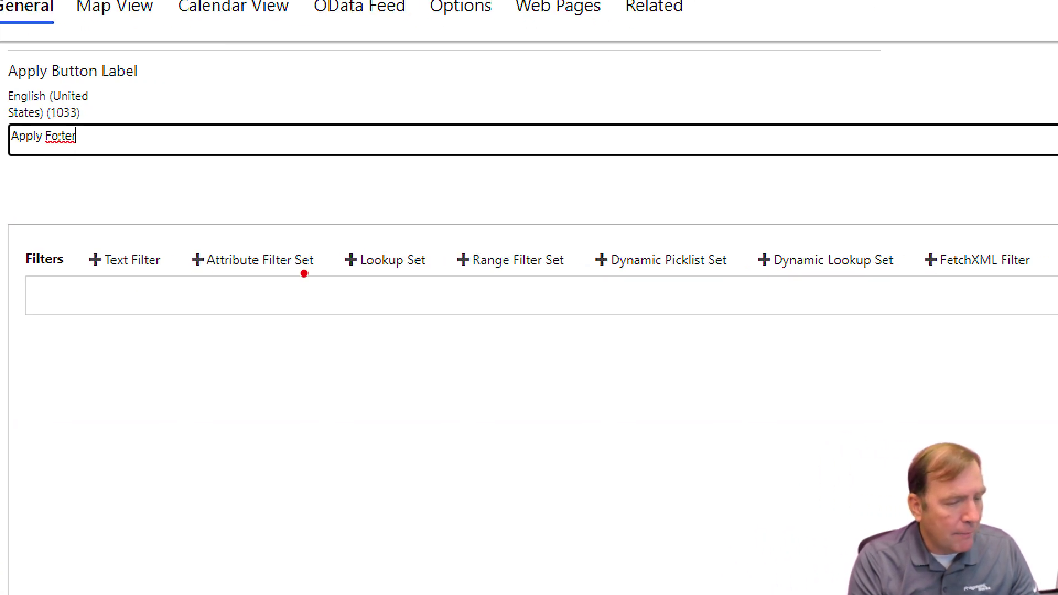
pyautogui.moveTo(119, 266); pyautogui.dragTo(116, 325)
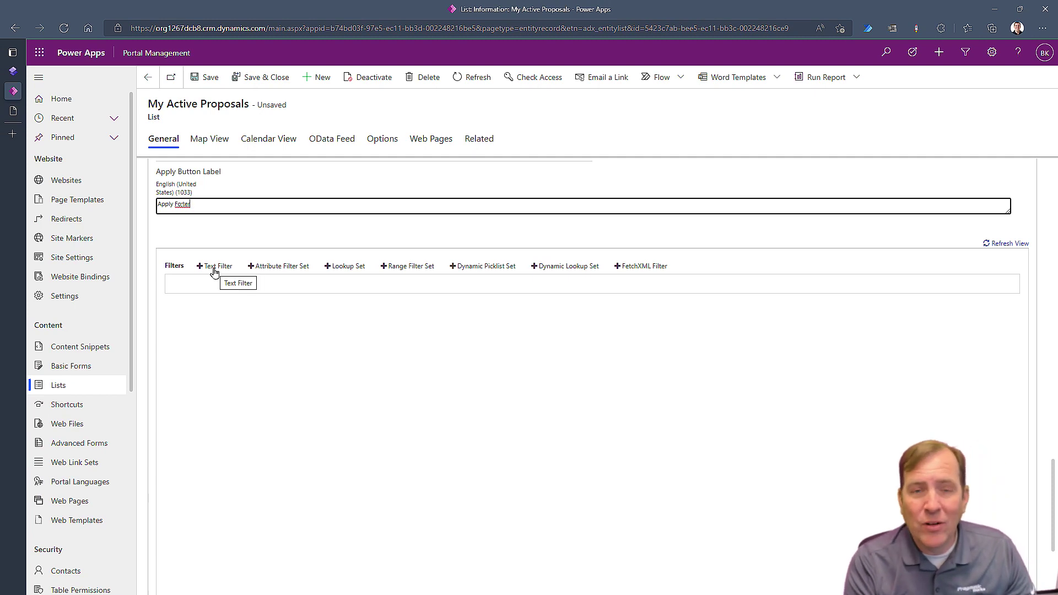
# Step: Add a text filter on Proposal Number with display name 'Proposal Number' and save the list
pyautogui.click(213, 267)
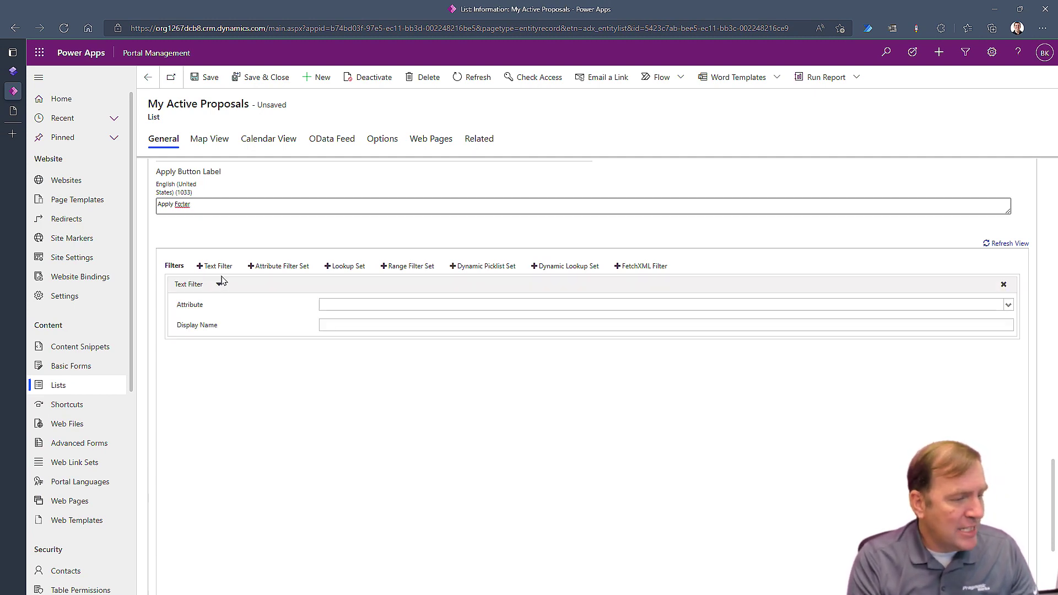
pyautogui.click(360, 305)
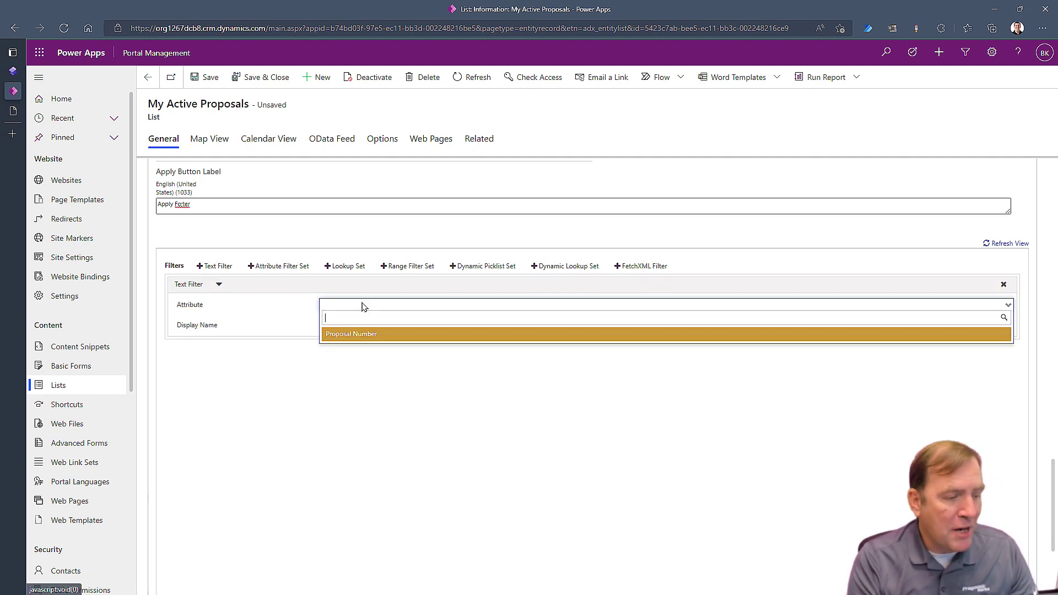
pyautogui.click(356, 335)
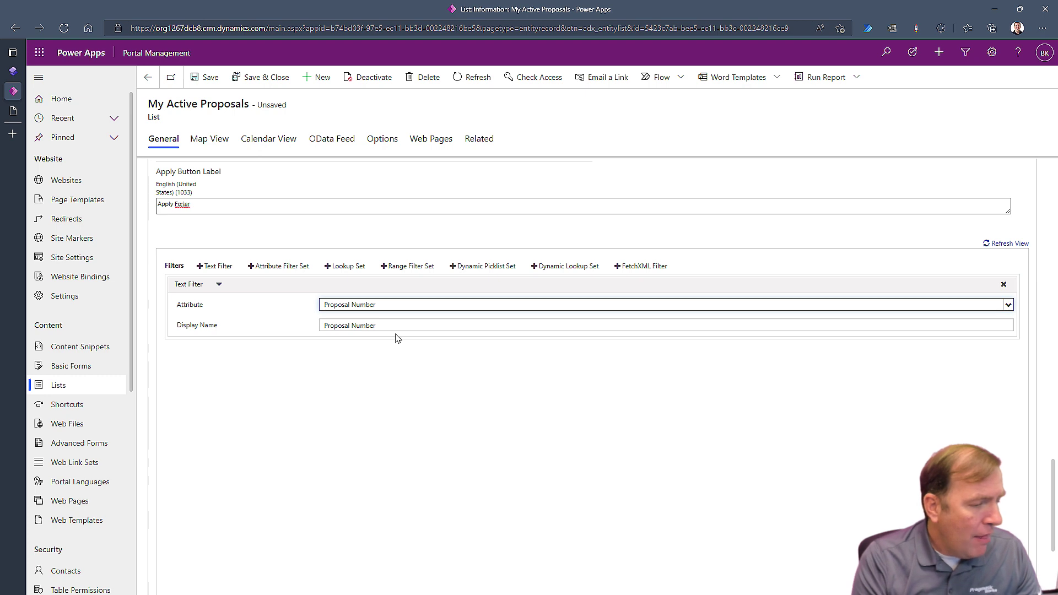
pyautogui.moveTo(394, 326); pyautogui.dragTo(323, 325)
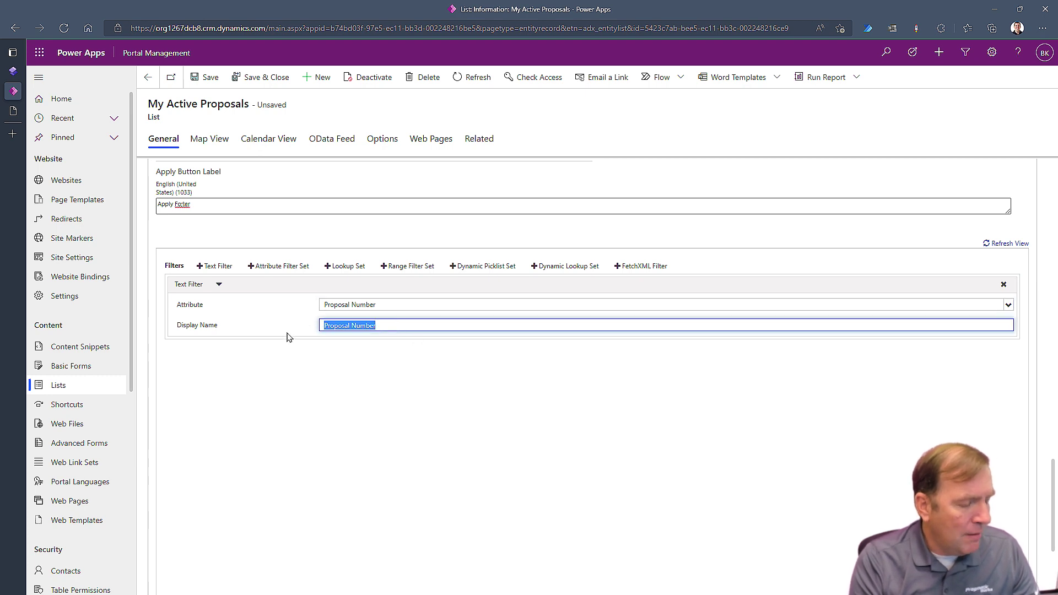
pyautogui.click(396, 329)
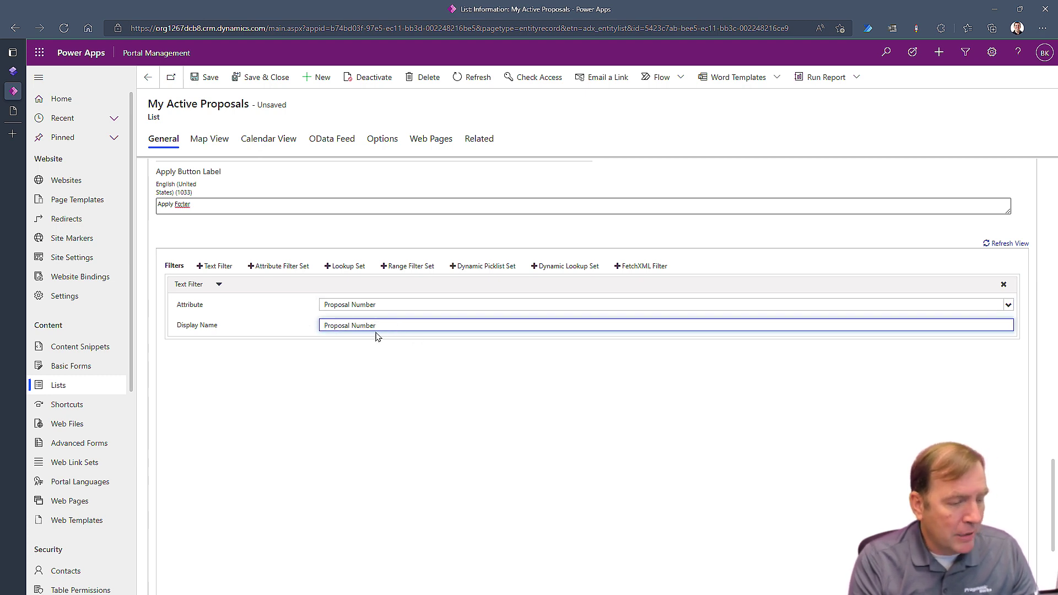
pyautogui.click(201, 78)
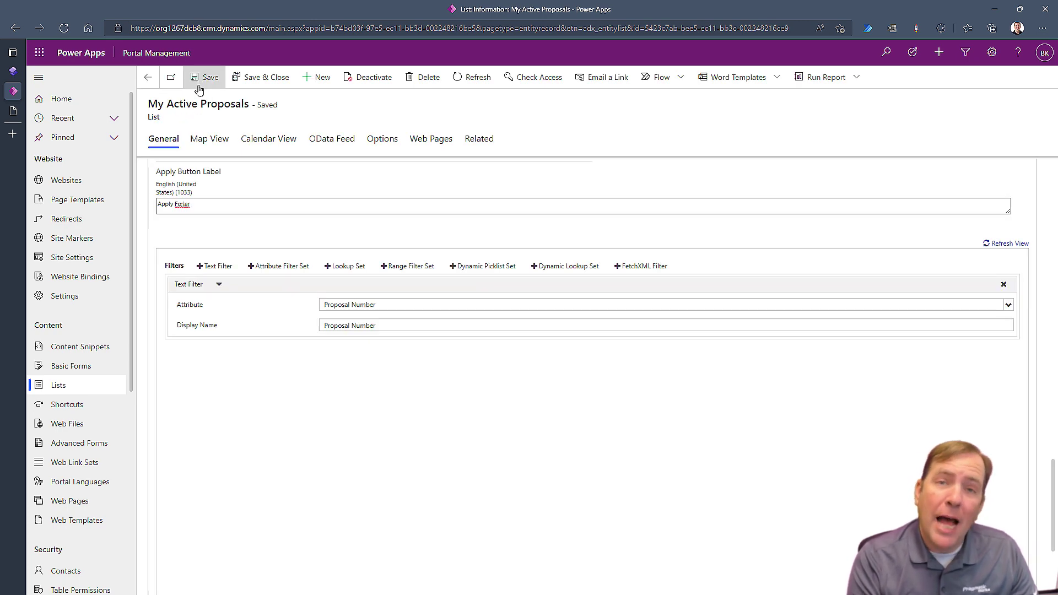
# Step: Preview the site at desktop size and filter the proposals by P-1005
pyautogui.click(13, 72)
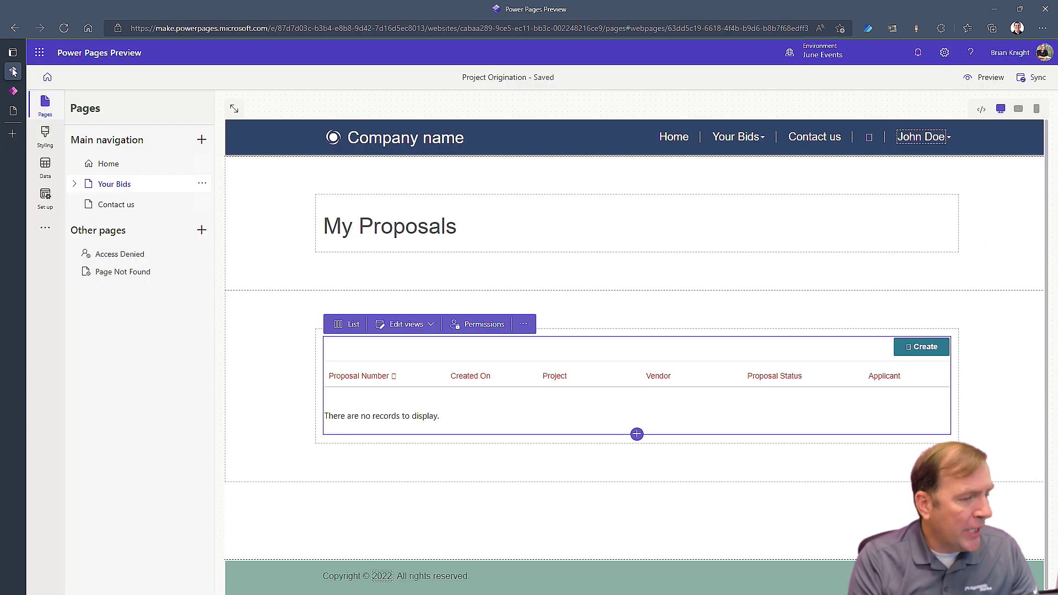
pyautogui.click(987, 79)
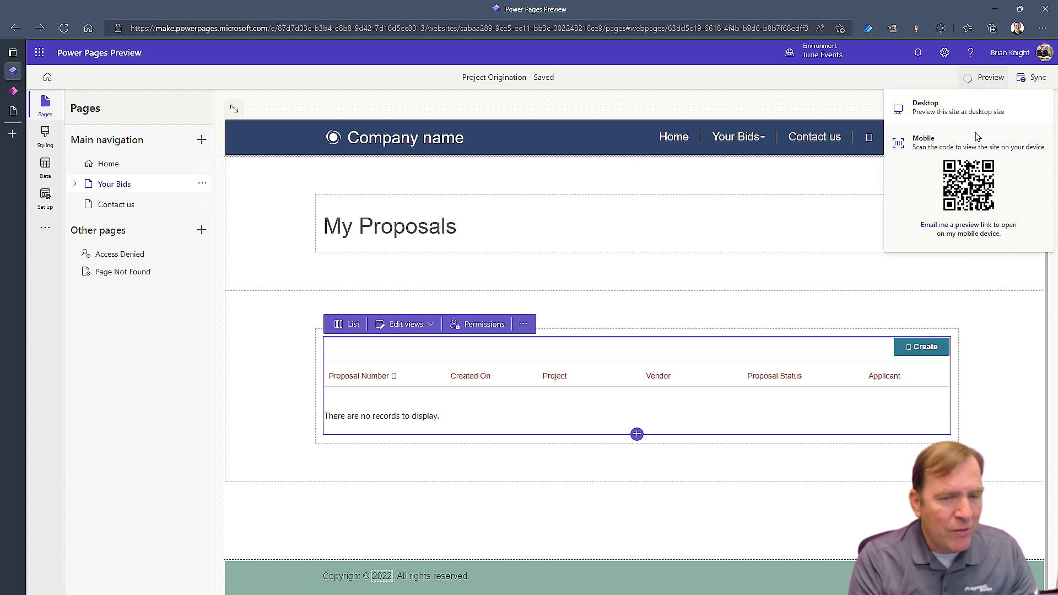
pyautogui.click(953, 107)
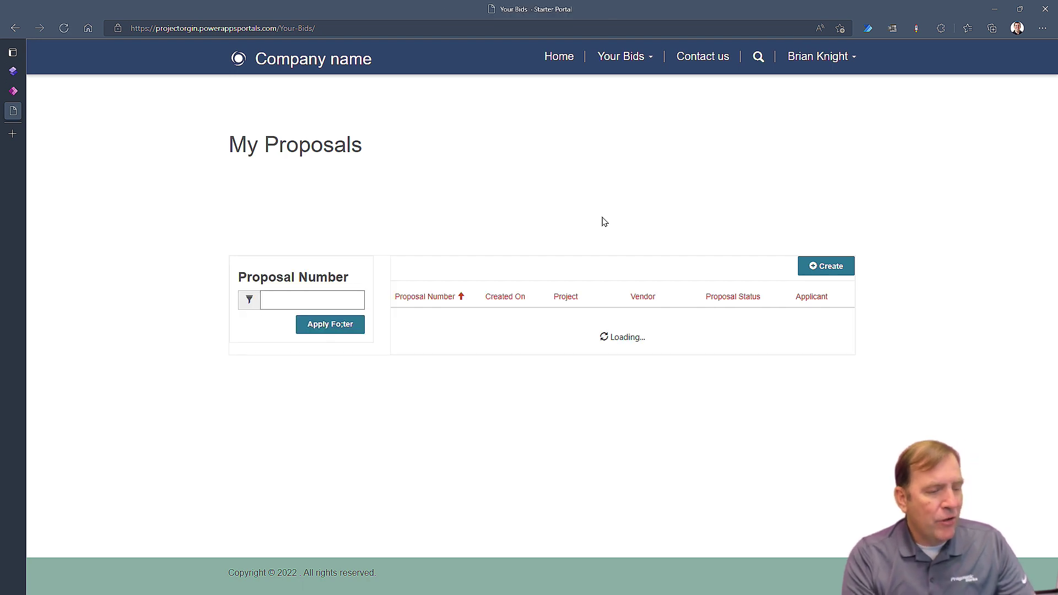
pyautogui.click(326, 299)
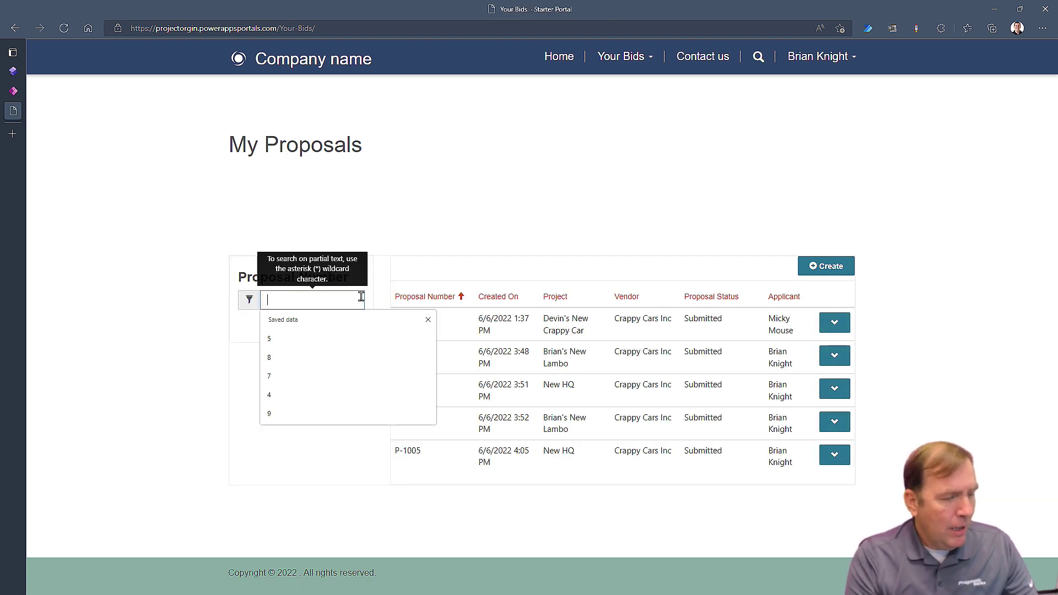
pyautogui.write('P-1005')
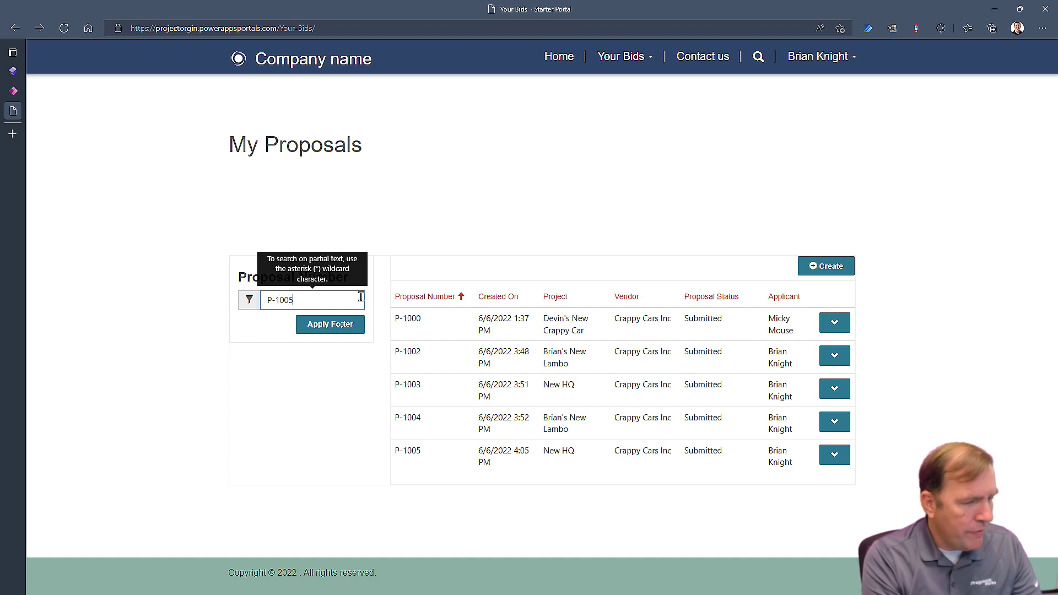
pyautogui.click(353, 325)
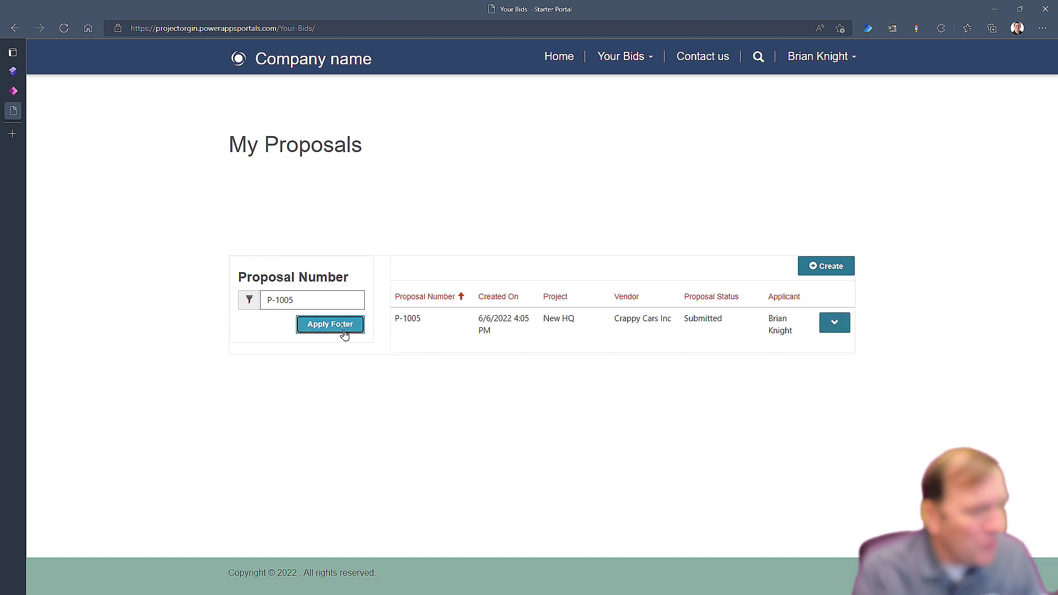
# Step: Clear the proposal number and reapply so all five proposals return, then go back to Portal Management
pyautogui.moveTo(302, 301)
pyautogui.moveTo(304, 296); pyautogui.dragTo(208, 291)
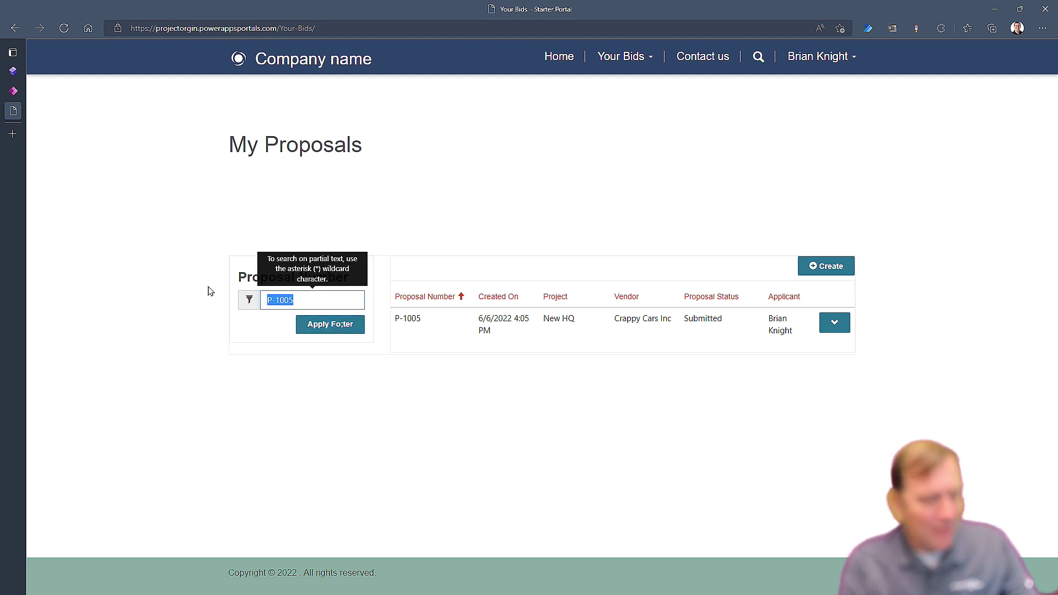
pyautogui.press('BackSpace')
pyautogui.click(353, 329)
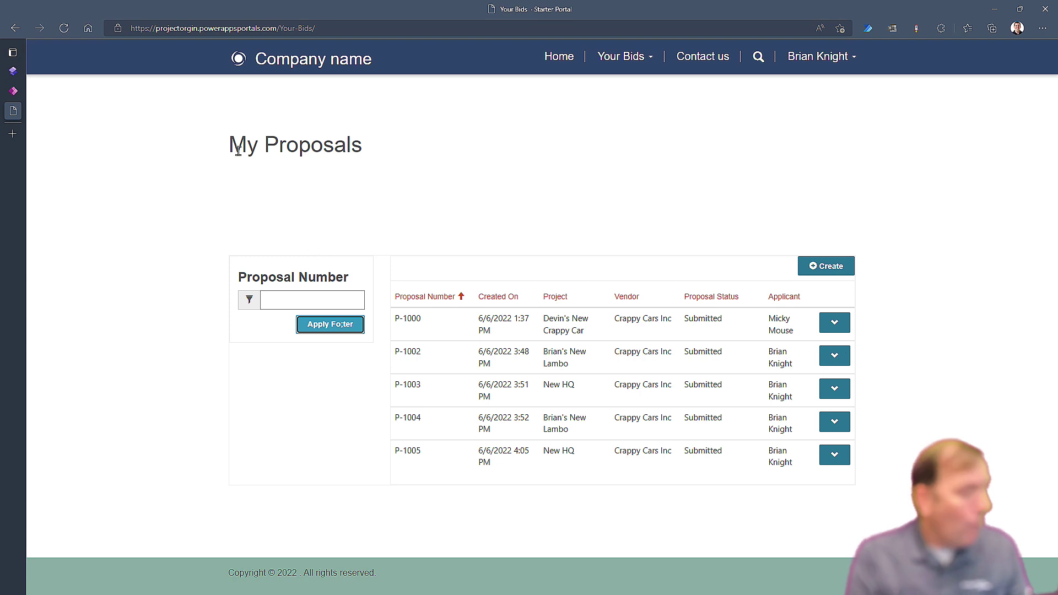
pyautogui.click(15, 90)
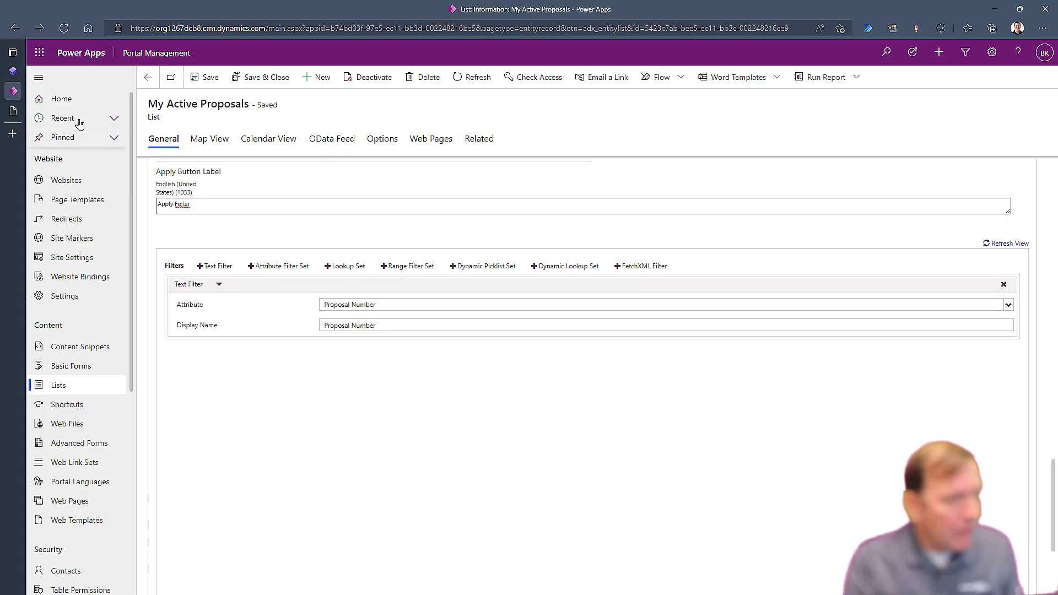
# Step: Return to the Power Pages design studio showing the Your Bids page
pyautogui.click(13, 71)
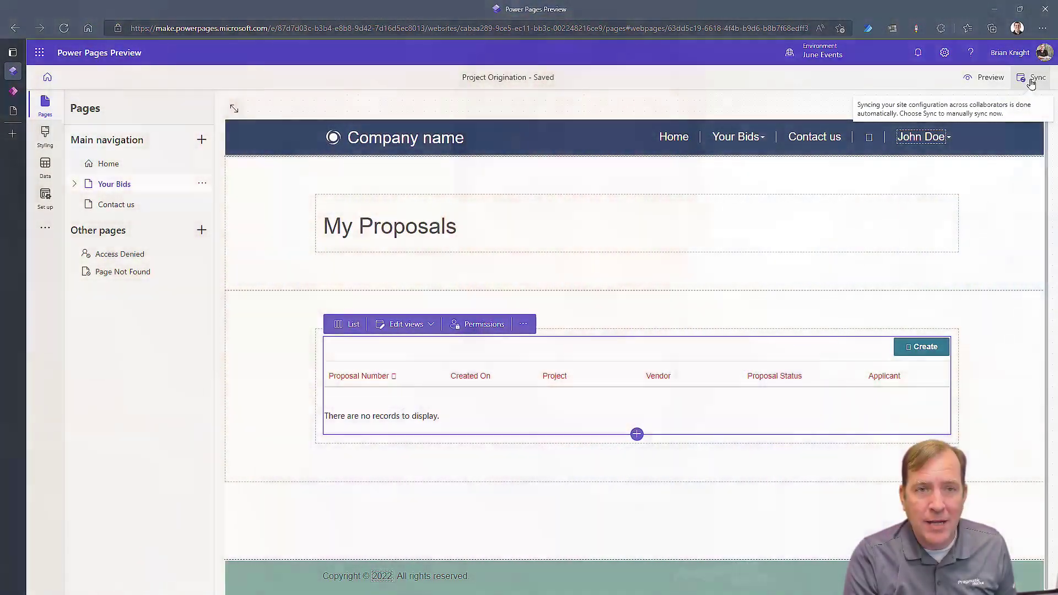
# Step: Sync the site to pick up the Proposal Number filter, then return to Portal Management
pyautogui.click(1032, 82)
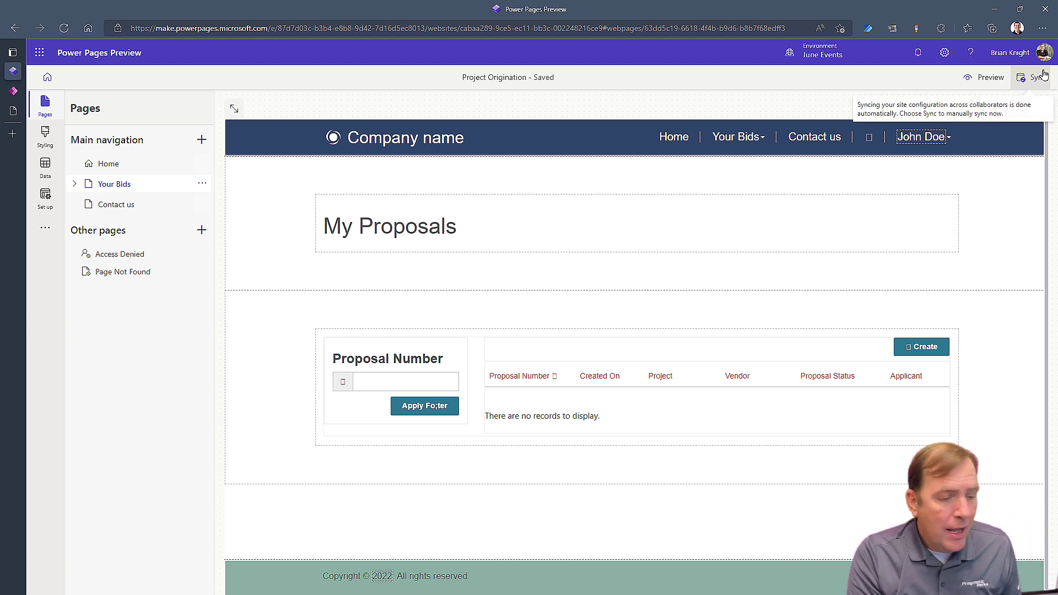
pyautogui.click(14, 89)
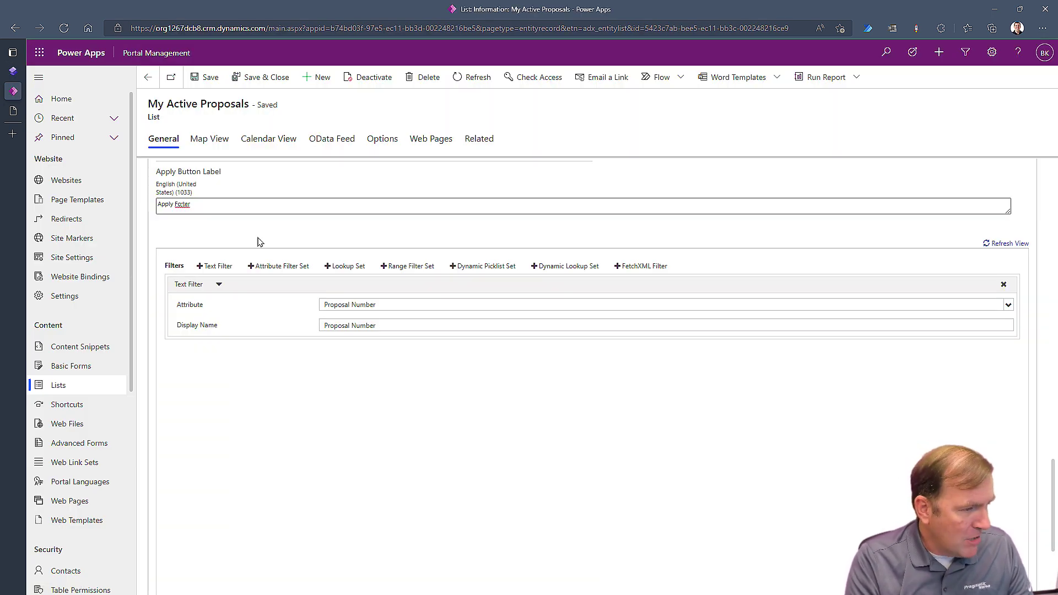
# Step: Fix the misspelled word in the Apply Button Label so it reads 'Apply Filter'
pyautogui.scroll(1, 260, 242)
pyautogui.click(178, 271)
pyautogui.moveTo(178, 272); pyautogui.dragTo(202, 267)
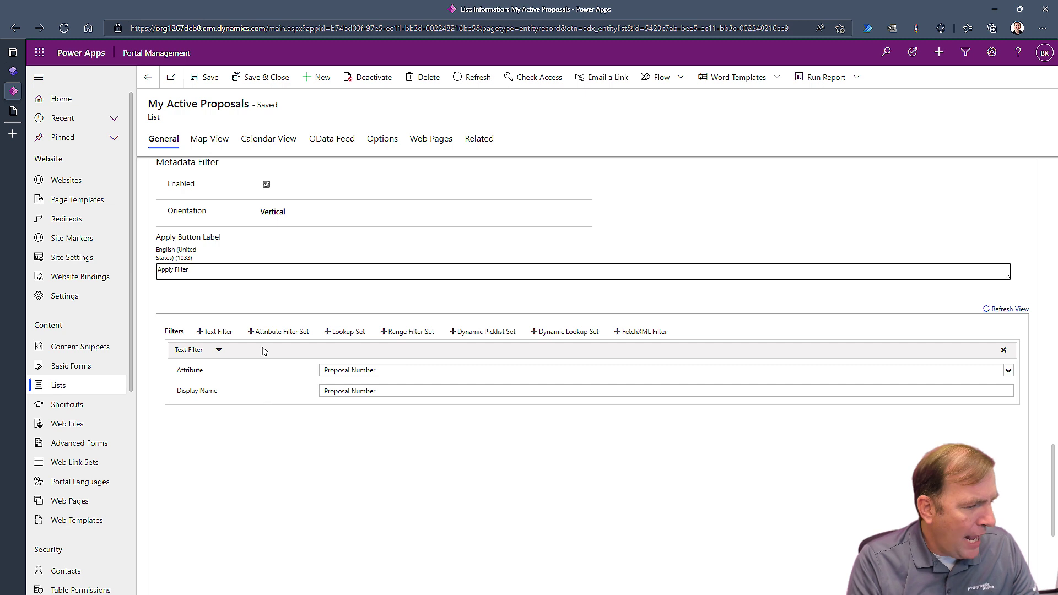
pyautogui.click(270, 312)
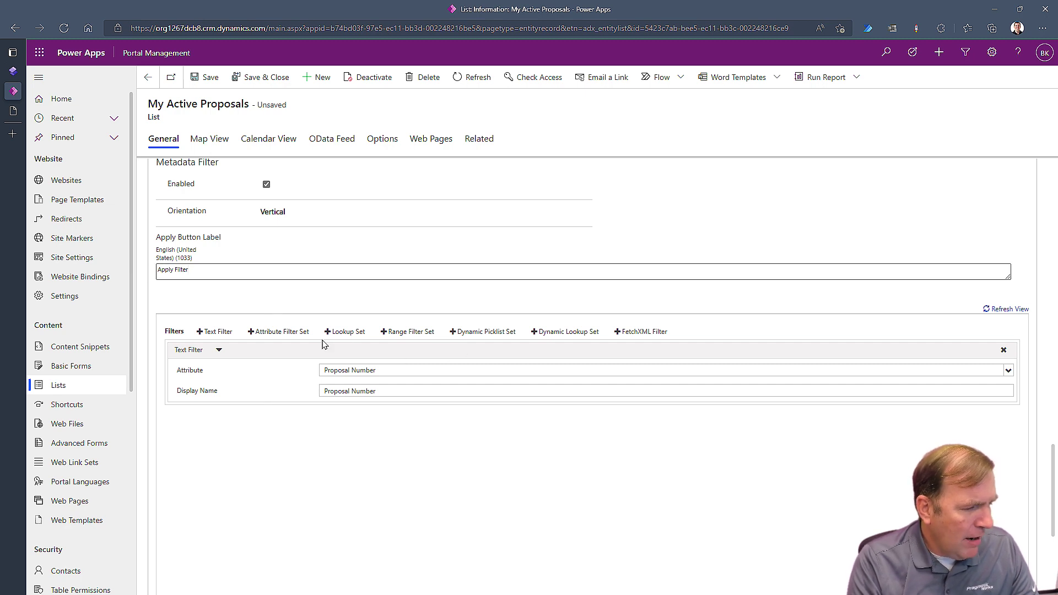
# Step: Add a Lookup Set filter that uses the Project relationship
pyautogui.click(349, 334)
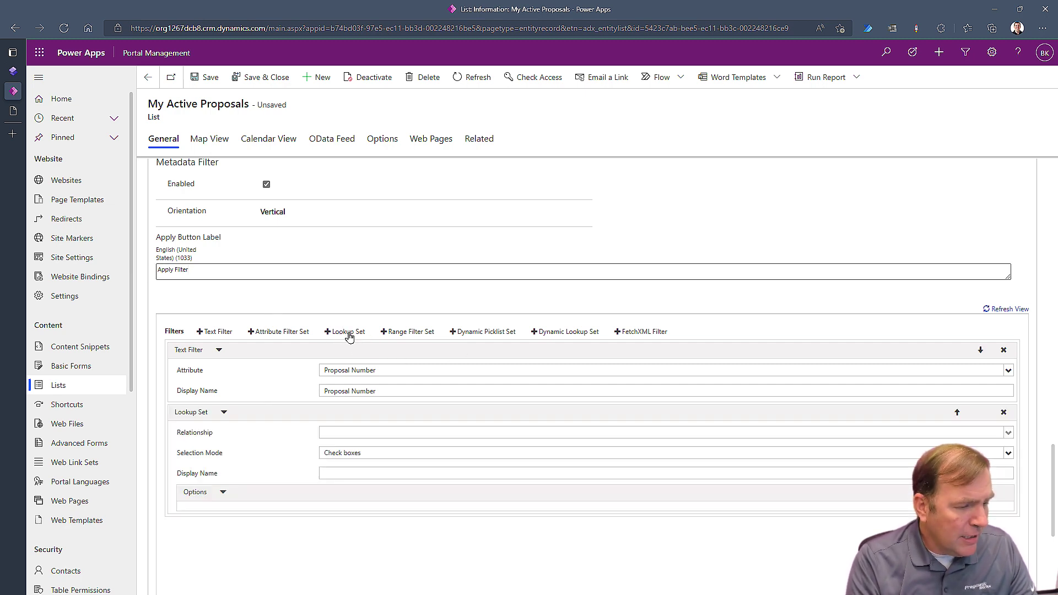
pyautogui.click(371, 433)
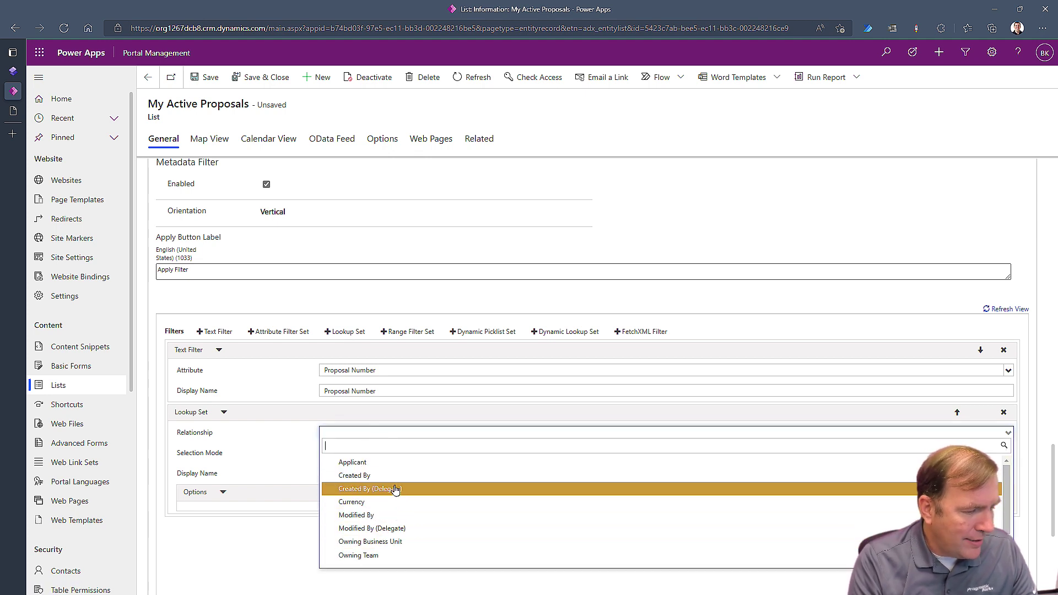
pyautogui.scroll(-1, 394, 503)
pyautogui.click(402, 548)
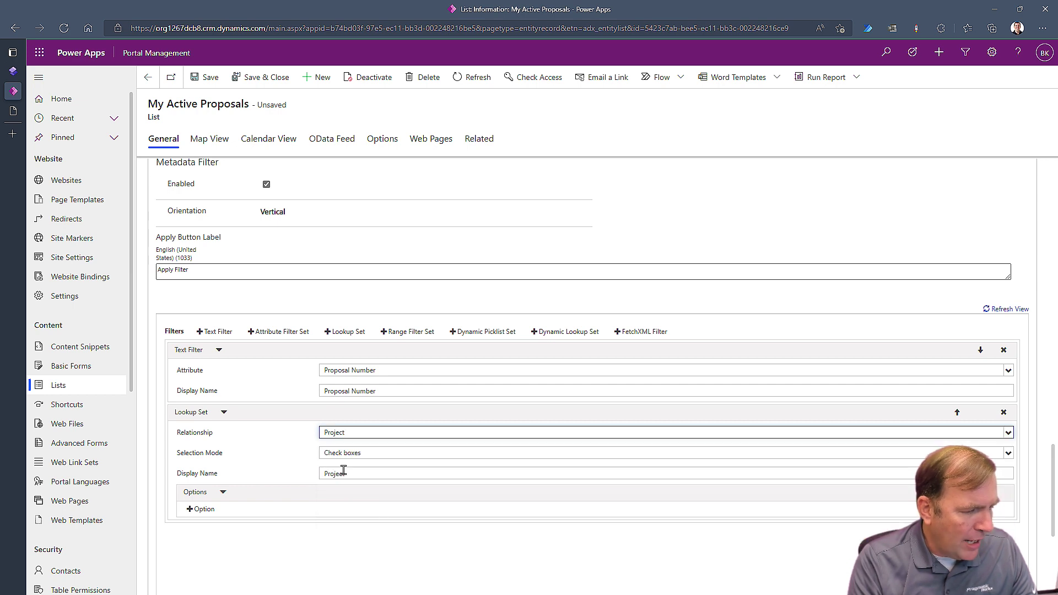
# Step: Add a first option with the Lambo project as value, labelled Lambo Project
pyautogui.click(203, 508)
pyautogui.scroll(-2, 231, 536)
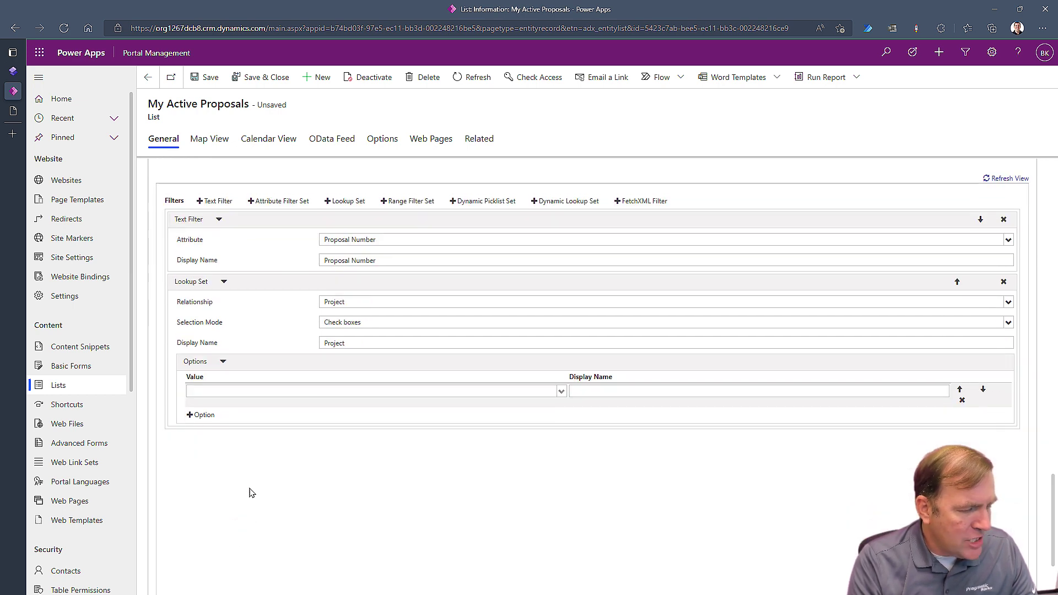
pyautogui.click(239, 391)
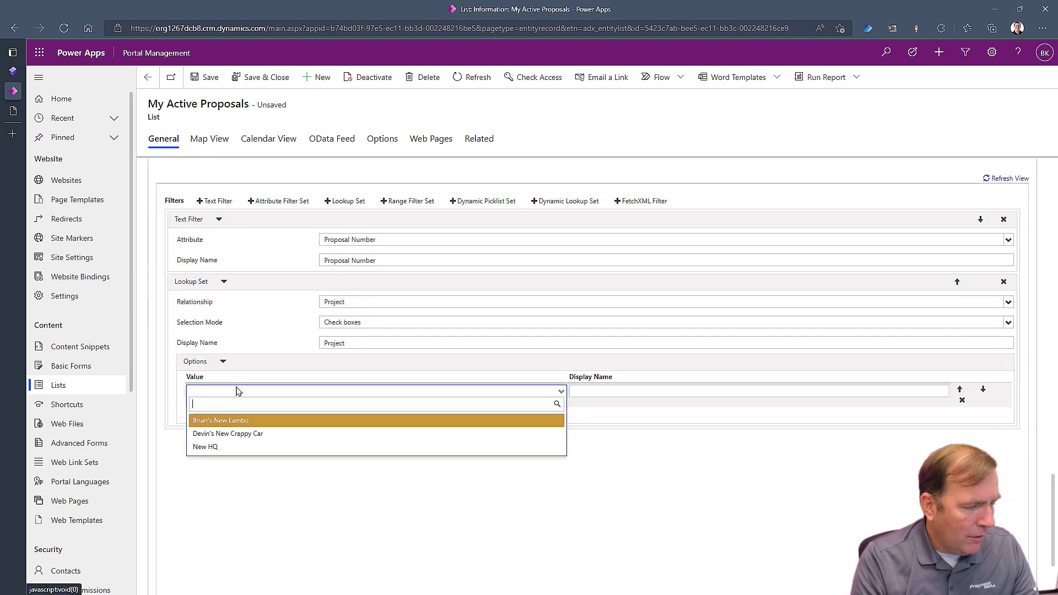
pyautogui.click(236, 425)
pyautogui.click(643, 391)
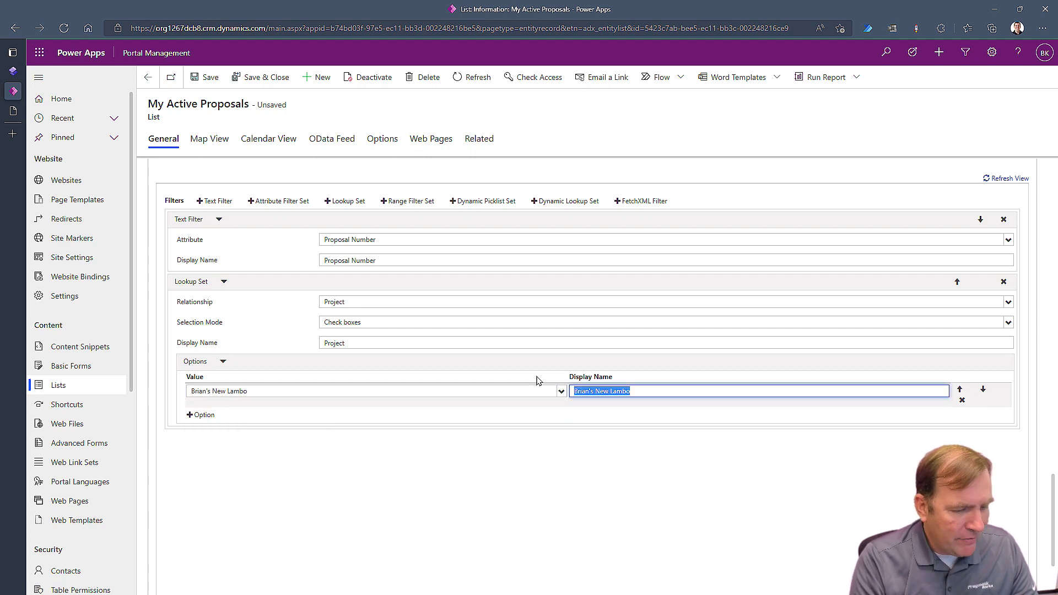
pyautogui.write('Lambo Project')
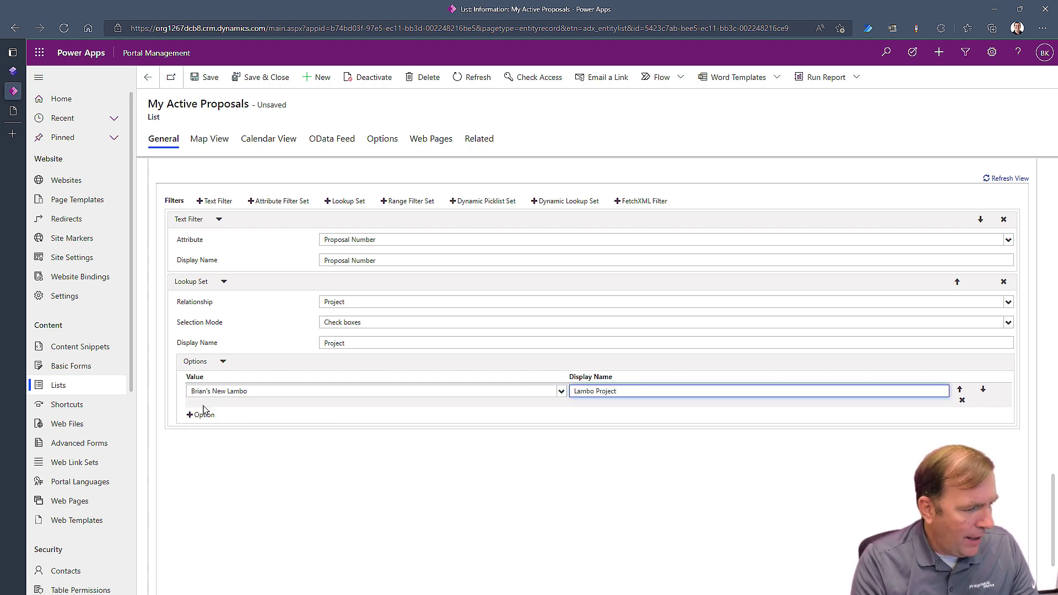
# Step: Add a second option with New HQ as value, labelled HQ Project
pyautogui.click(202, 415)
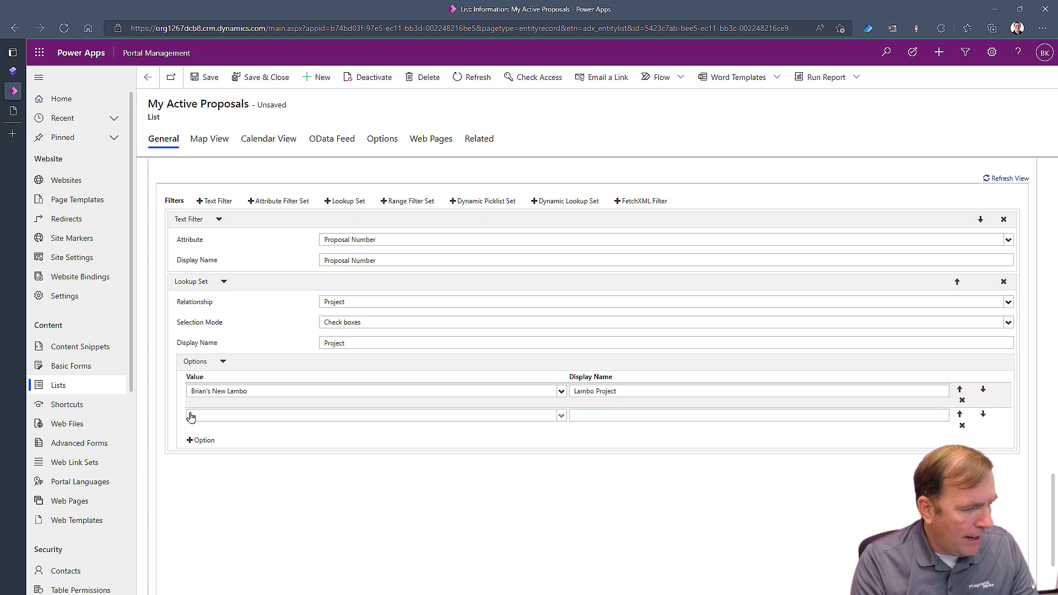
pyautogui.click(232, 416)
pyautogui.click(229, 458)
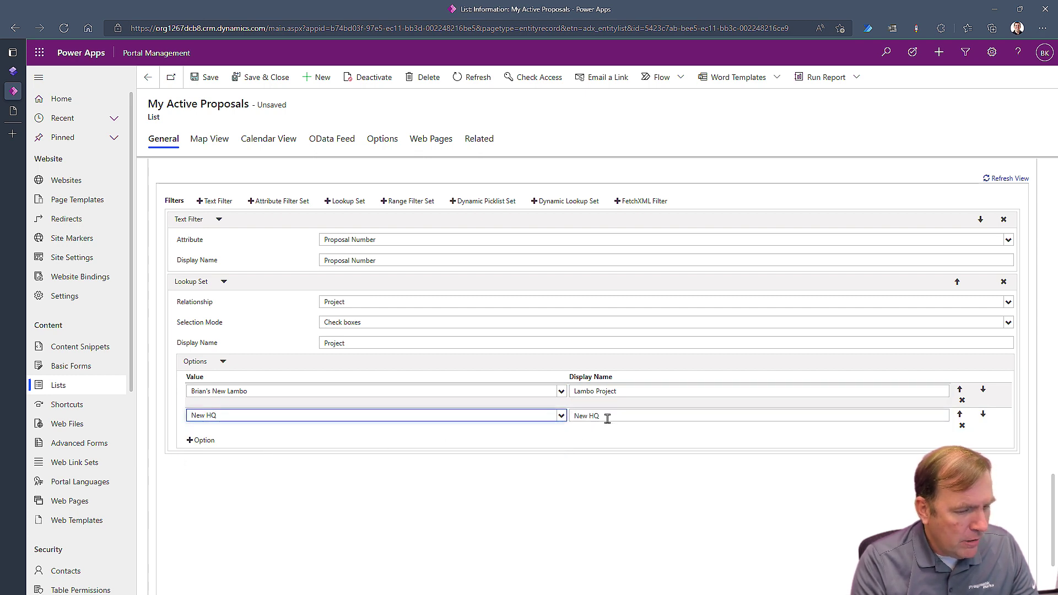
pyautogui.press('Tab')
pyautogui.write('H')
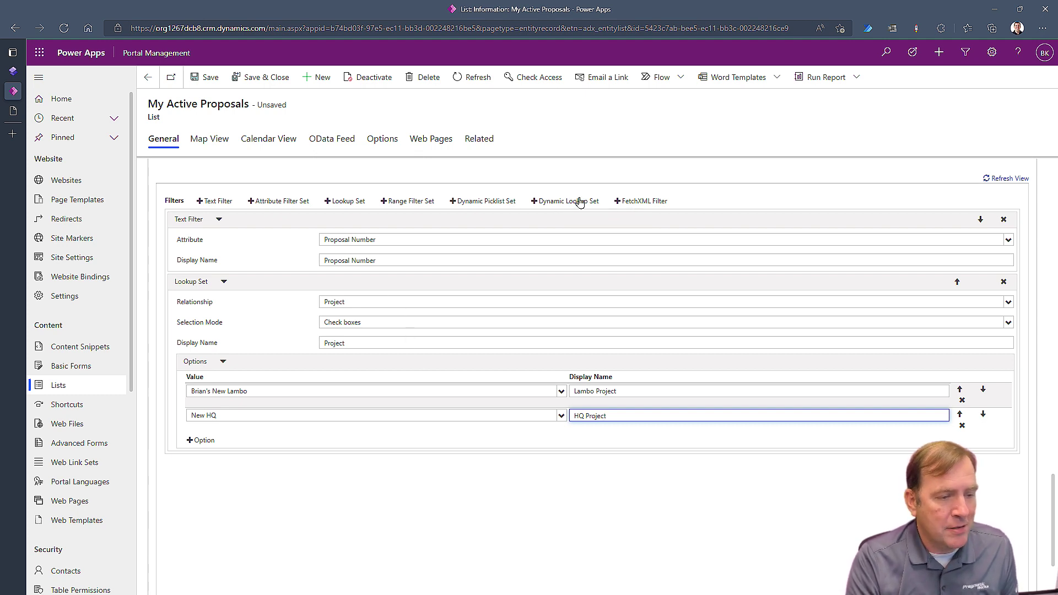
# Step: Add a Dynamic Lookup Set filter based on the Project relationship
pyautogui.click(580, 203)
pyautogui.scroll(-2, 441, 419)
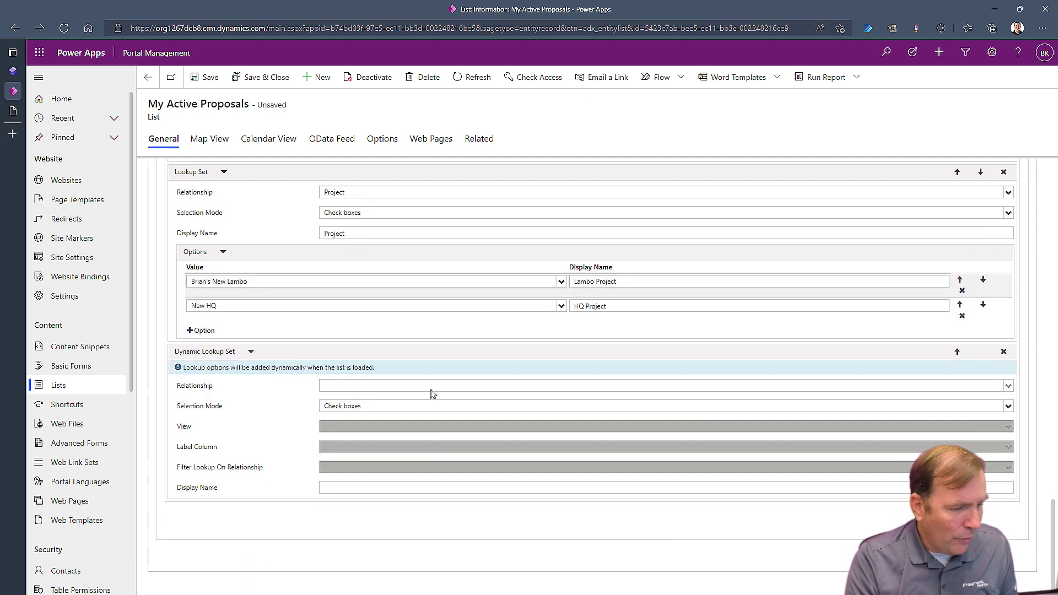
pyautogui.click(390, 387)
pyautogui.scroll(-1, 375, 500)
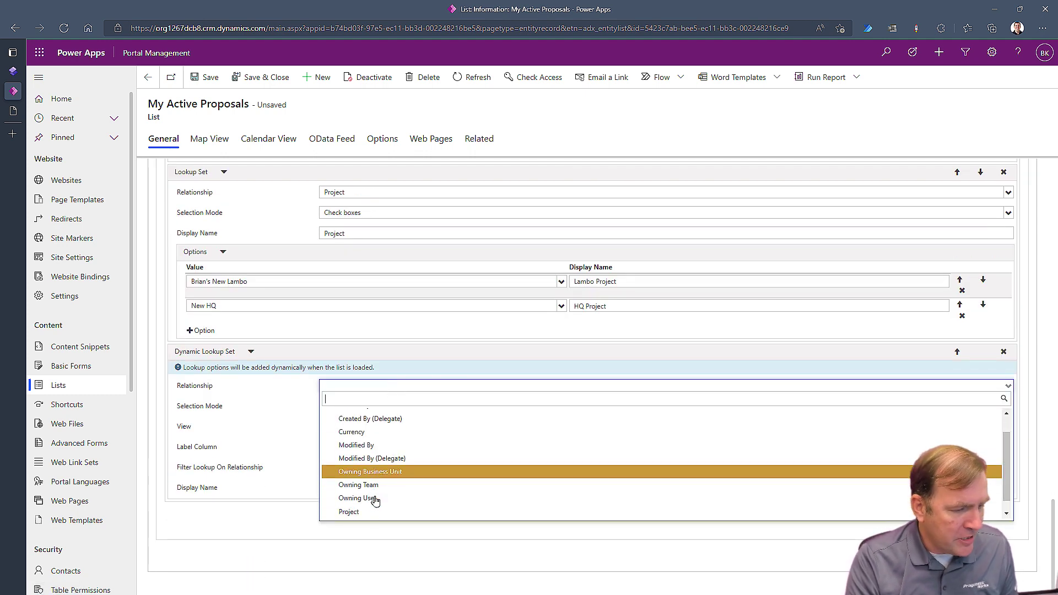
pyautogui.scroll(-2, 374, 500)
pyautogui.click(375, 499)
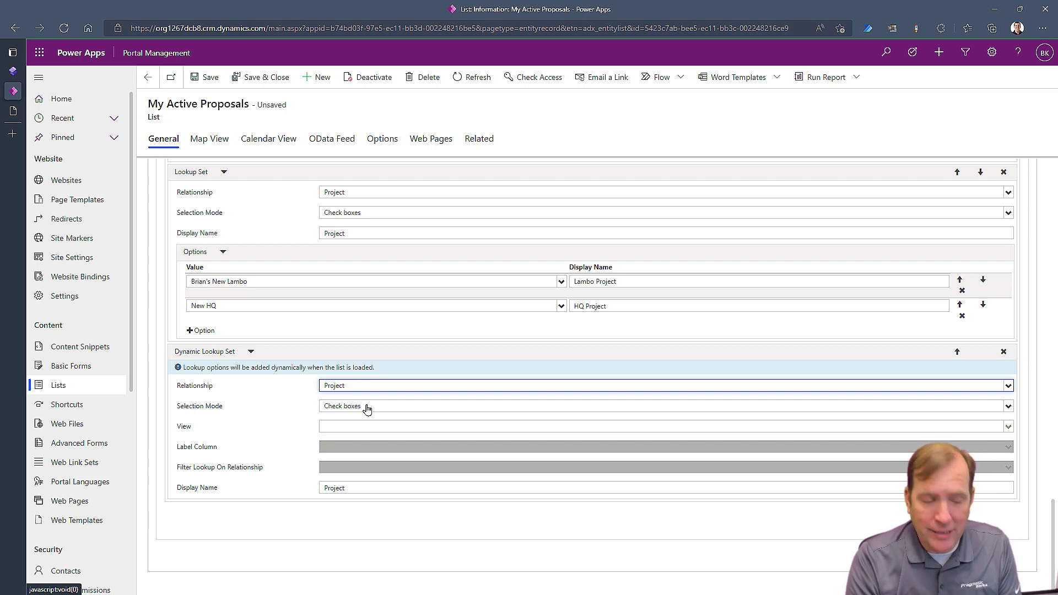
# Step: Keep Check boxes selection mode, use the Active Projects view, and label it Available Projects
pyautogui.click(366, 408)
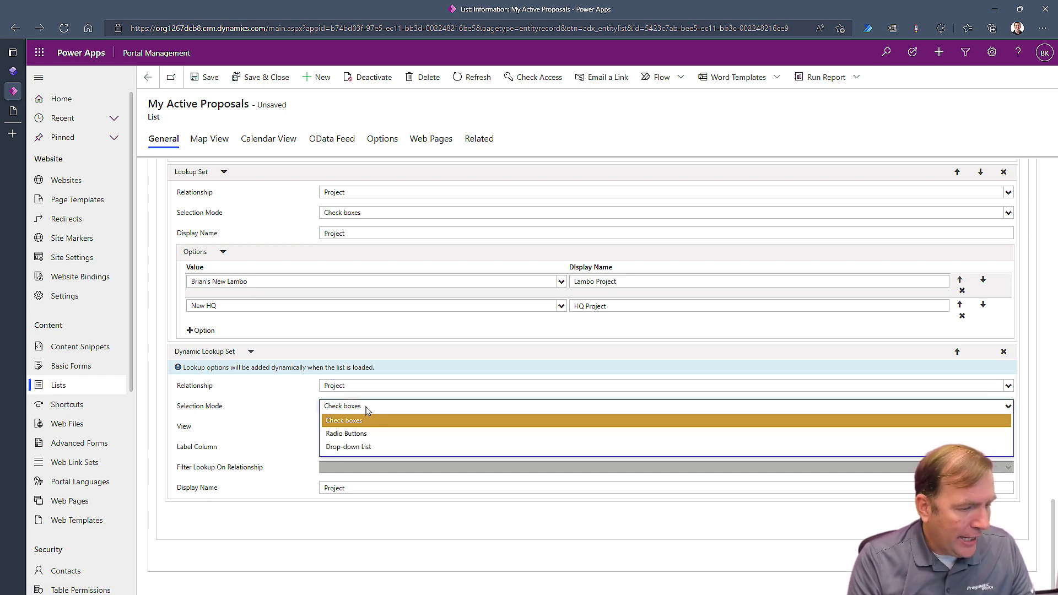
pyautogui.click(366, 408)
pyautogui.click(362, 407)
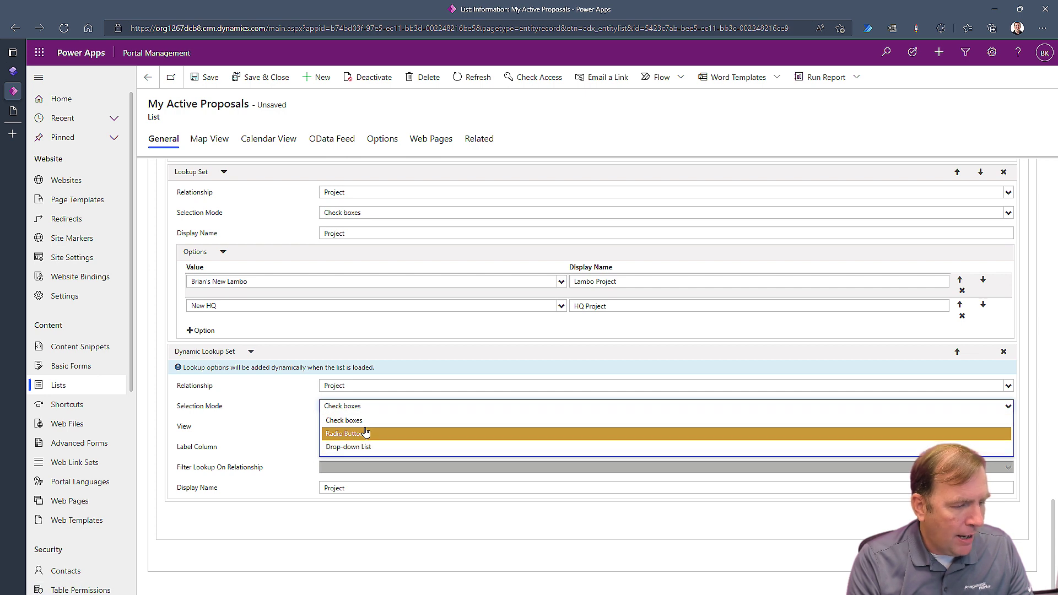
pyautogui.click(366, 411)
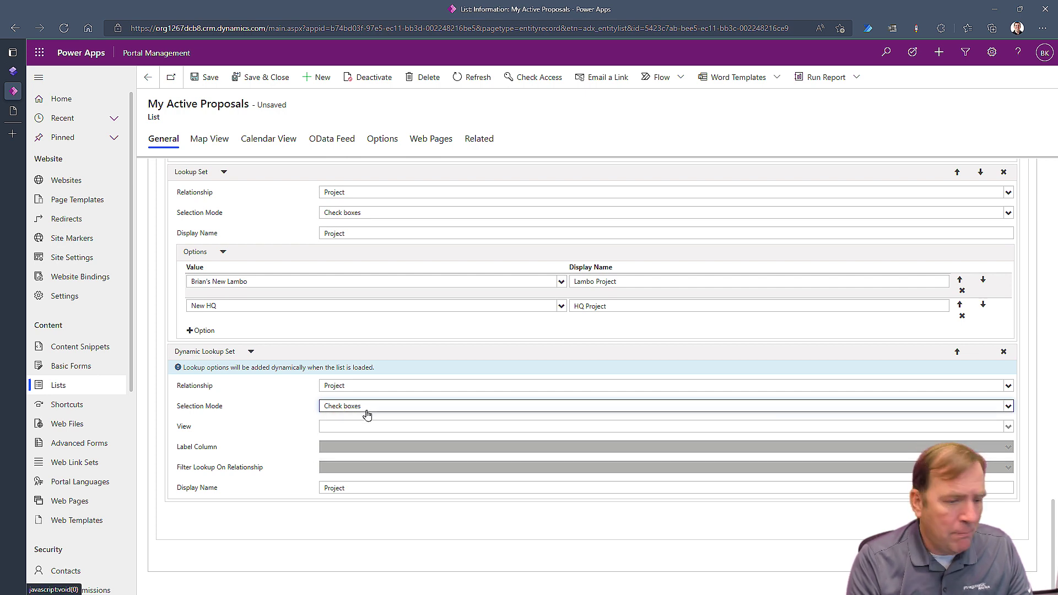
pyautogui.click(351, 428)
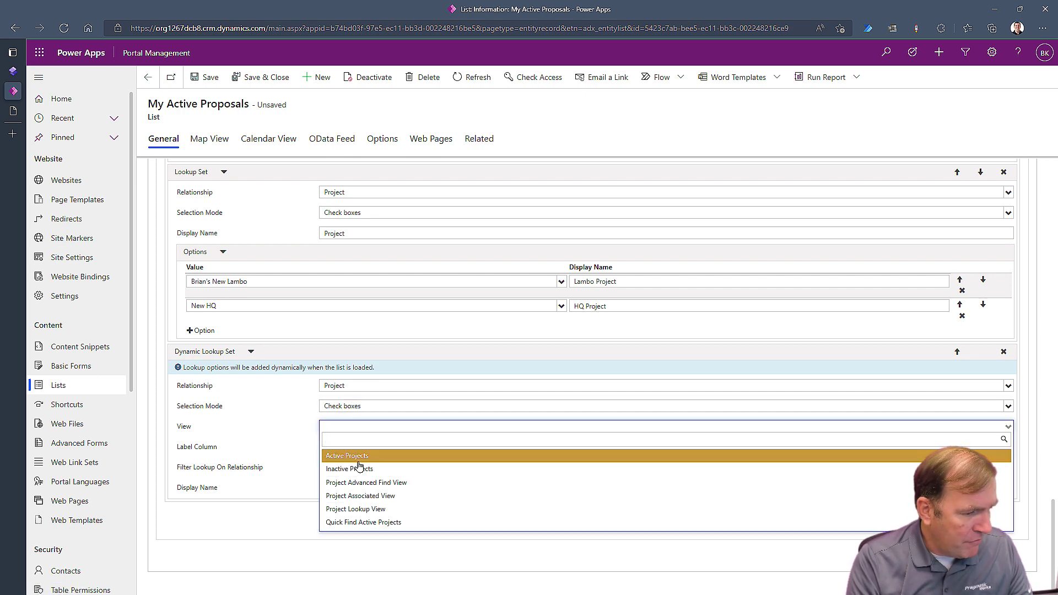
pyautogui.click(356, 457)
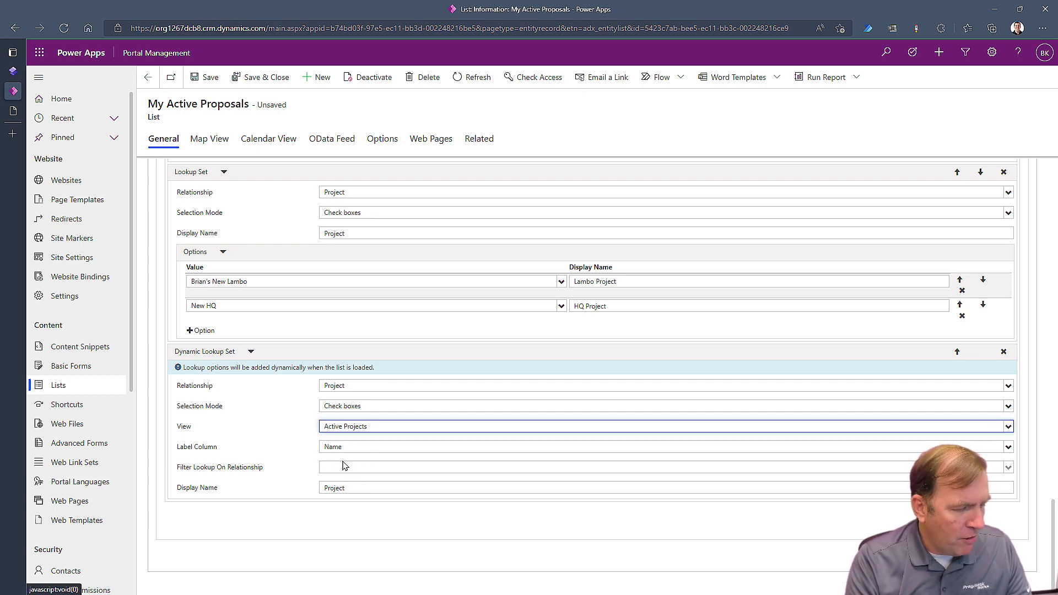
pyautogui.click(356, 486)
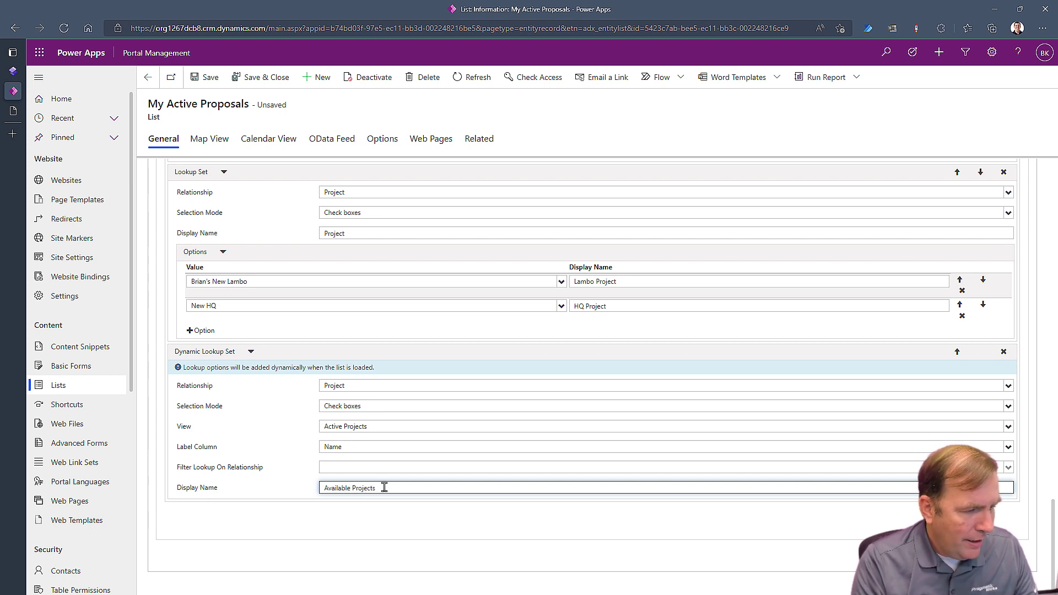
pyautogui.moveTo(385, 488); pyautogui.dragTo(289, 488)
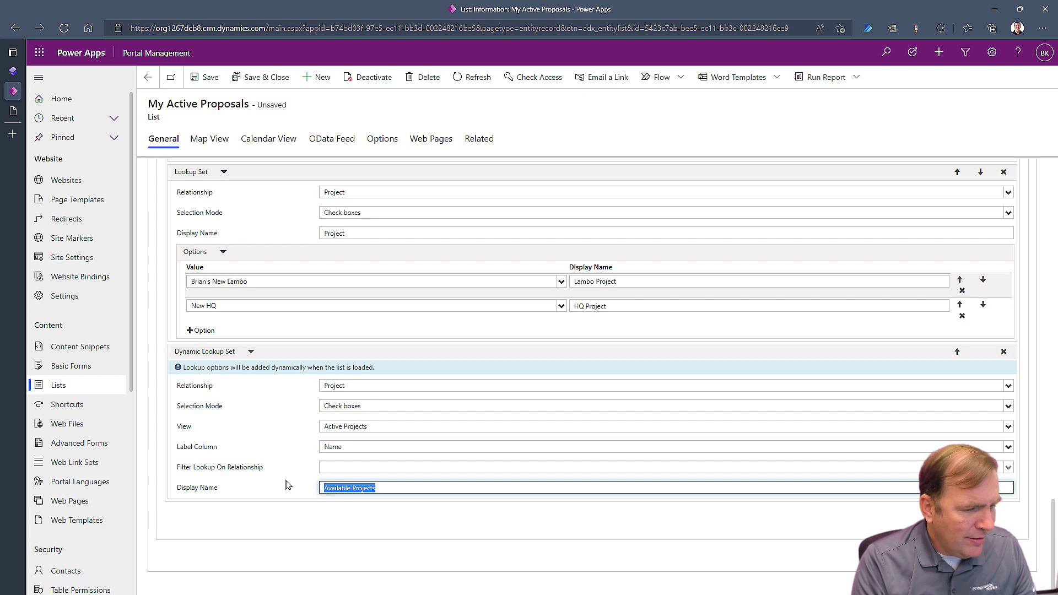
# Step: Relabel the fixed Project filter 'Available Projects 3', leaving its New HQ and Lambo option values unchanged
pyautogui.doubleClick(336, 233)
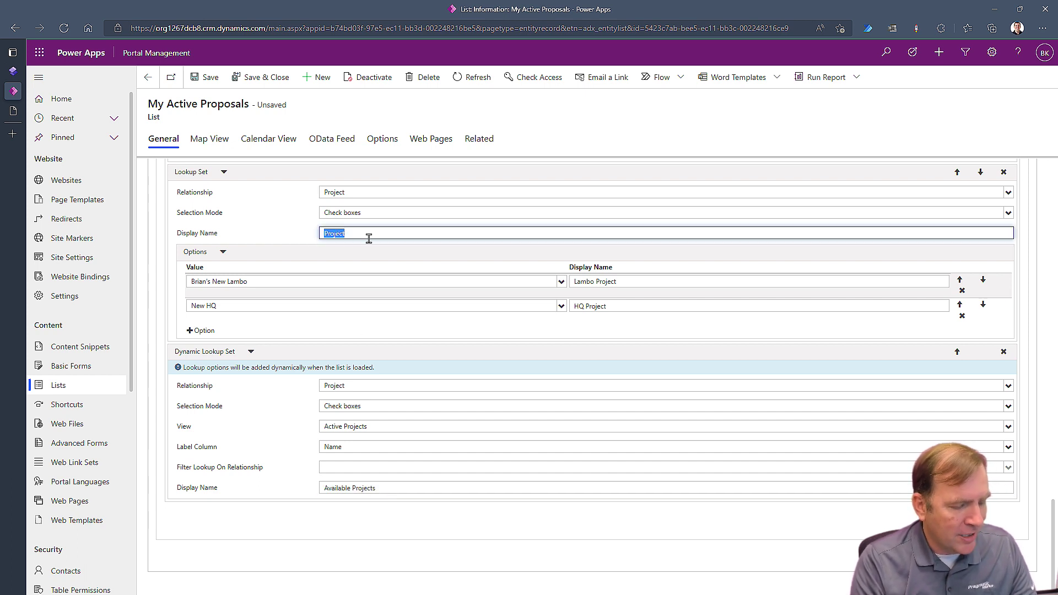
pyautogui.write('Available')
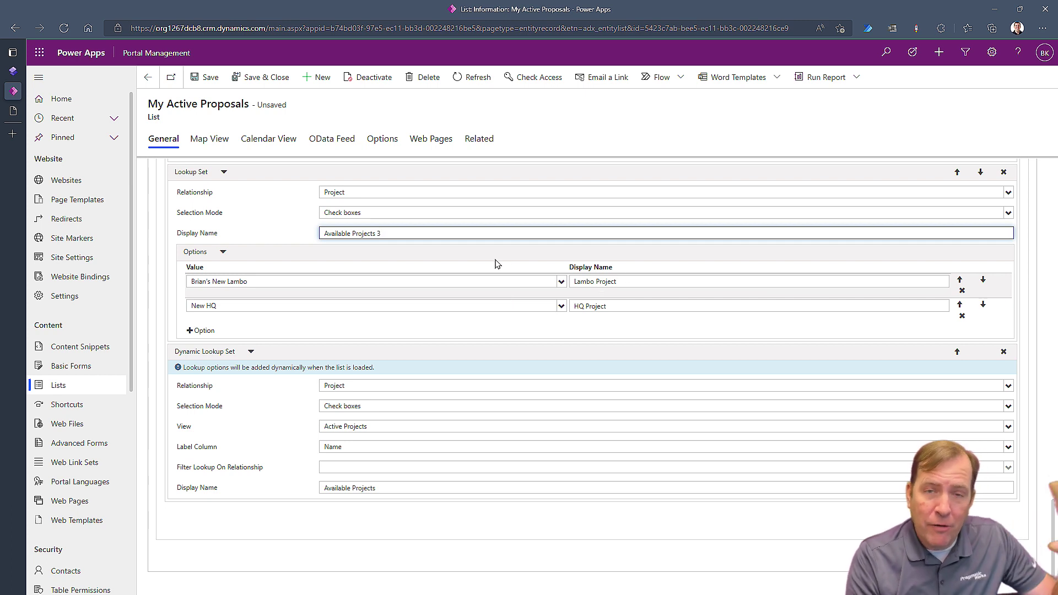
pyautogui.click(523, 306)
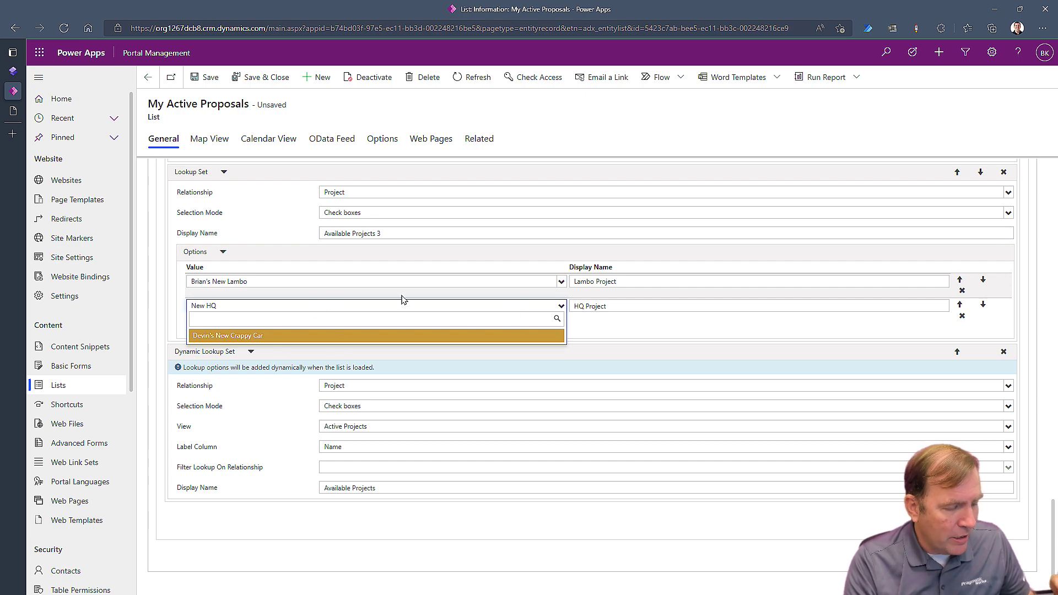
pyautogui.click(466, 284)
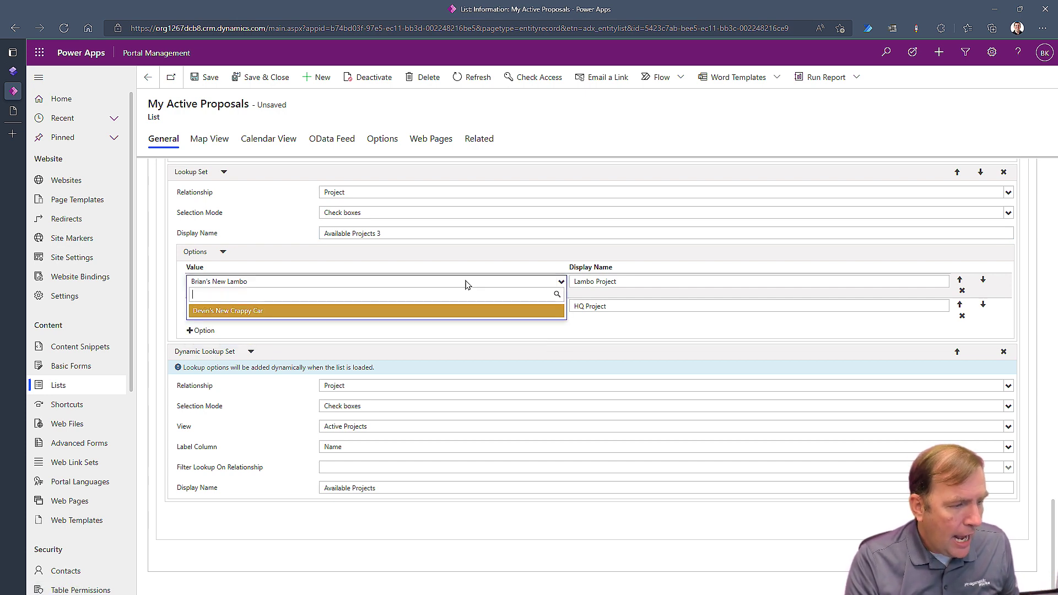
pyautogui.click(466, 284)
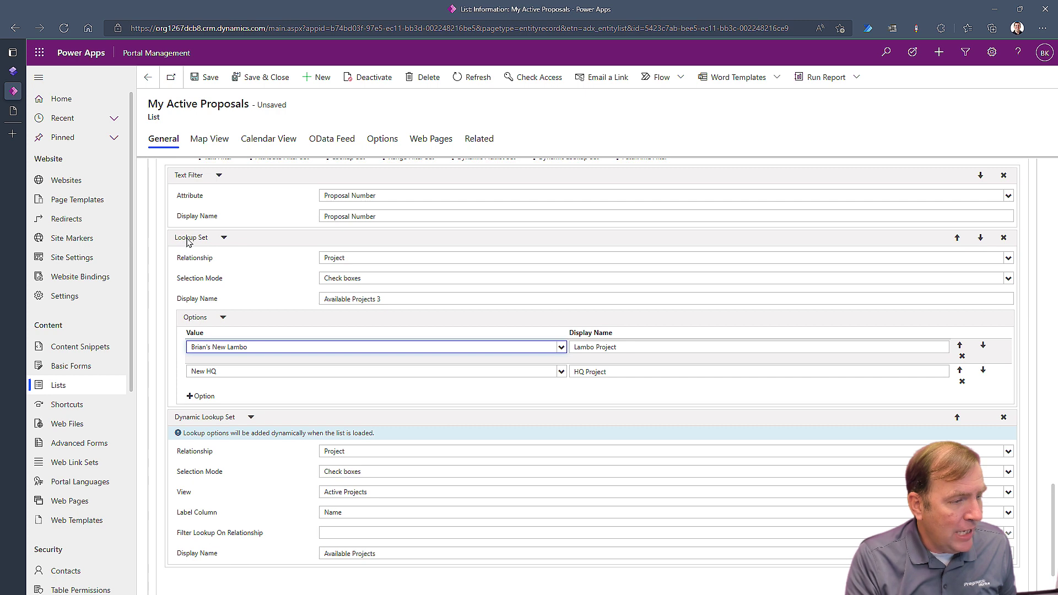
pyautogui.scroll(1, 185, 229)
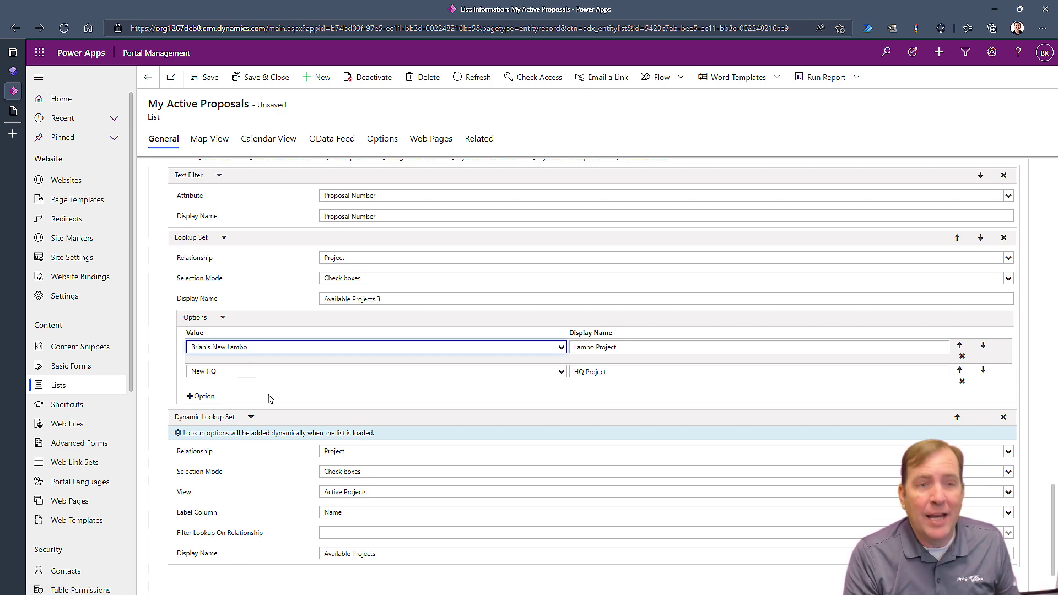
# Step: Save the filter changes, sync, and reload the portal's desktop preview
pyautogui.click(209, 80)
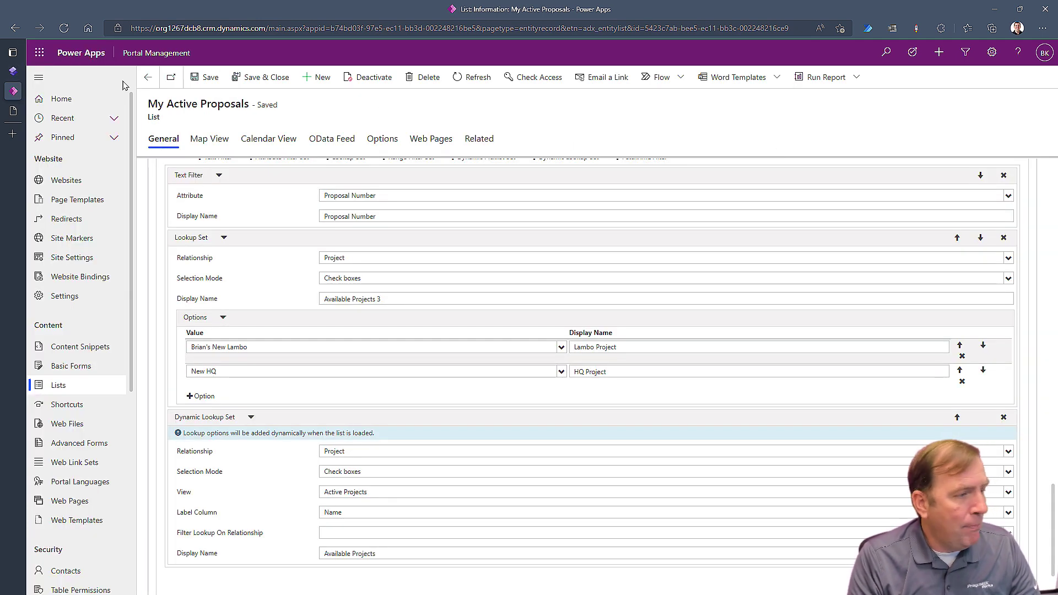
pyautogui.click(12, 71)
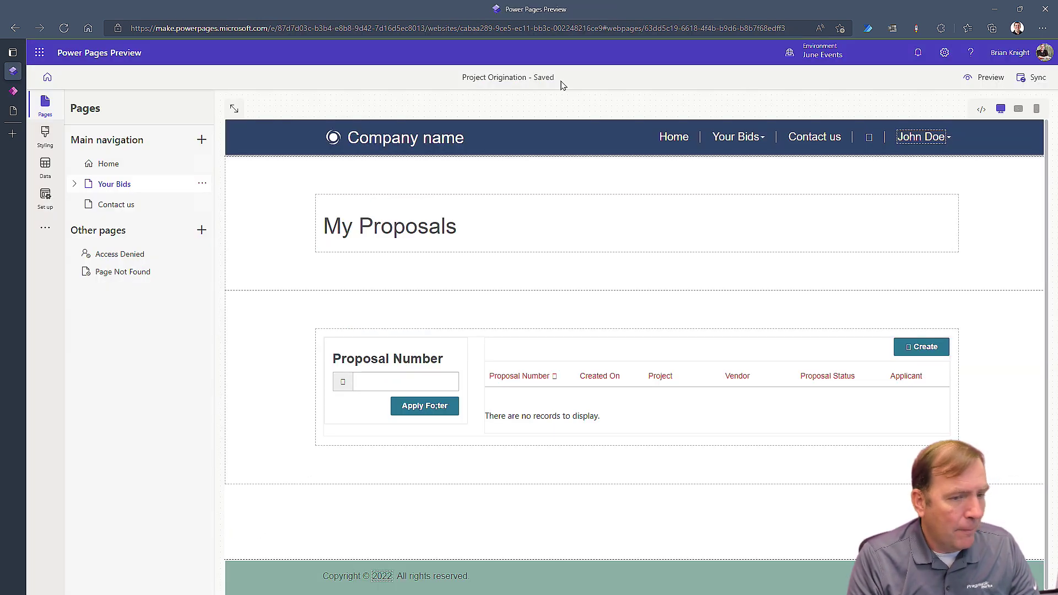
pyautogui.click(985, 77)
pyautogui.click(957, 116)
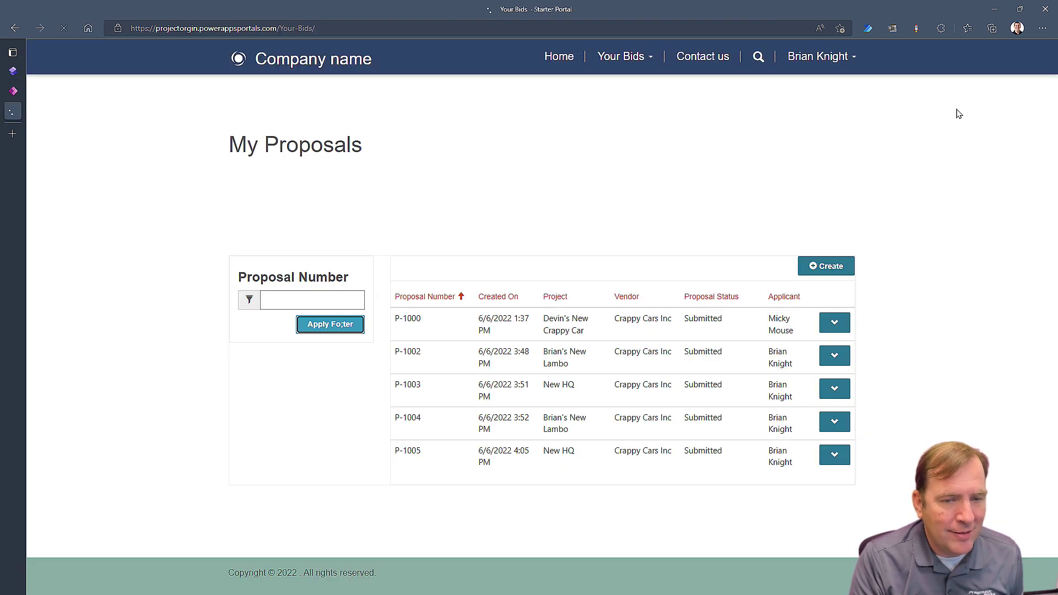
pyautogui.click(12, 76)
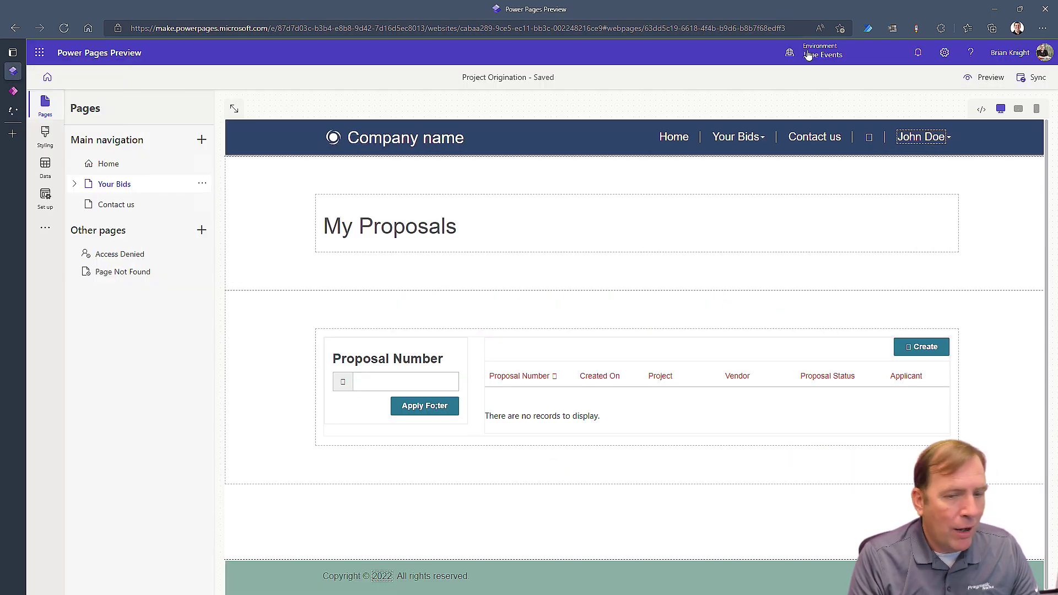
pyautogui.click(1031, 77)
pyautogui.click(12, 92)
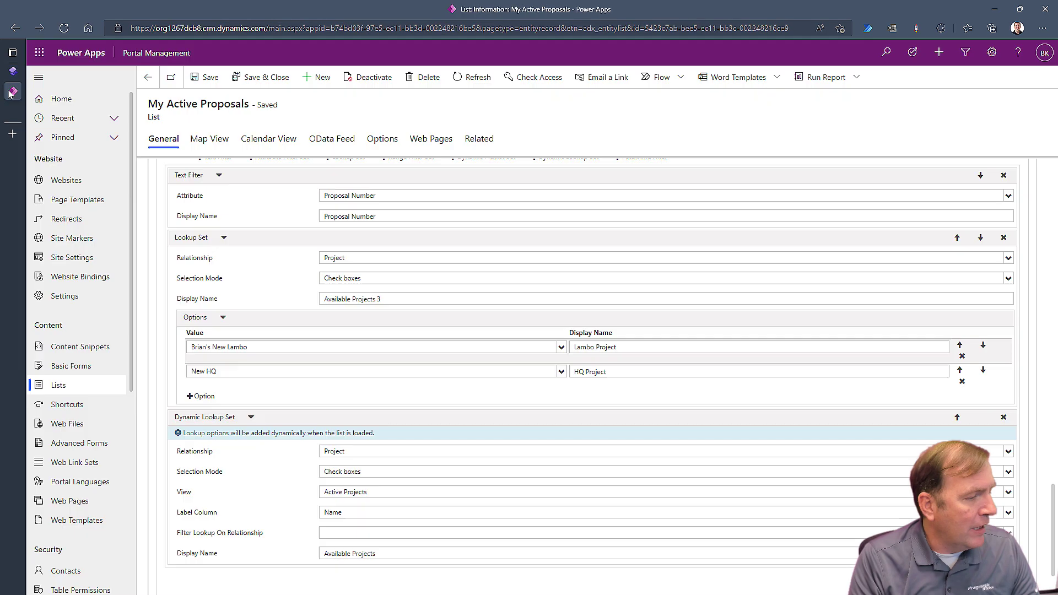
pyautogui.click(13, 111)
pyautogui.press('F5')
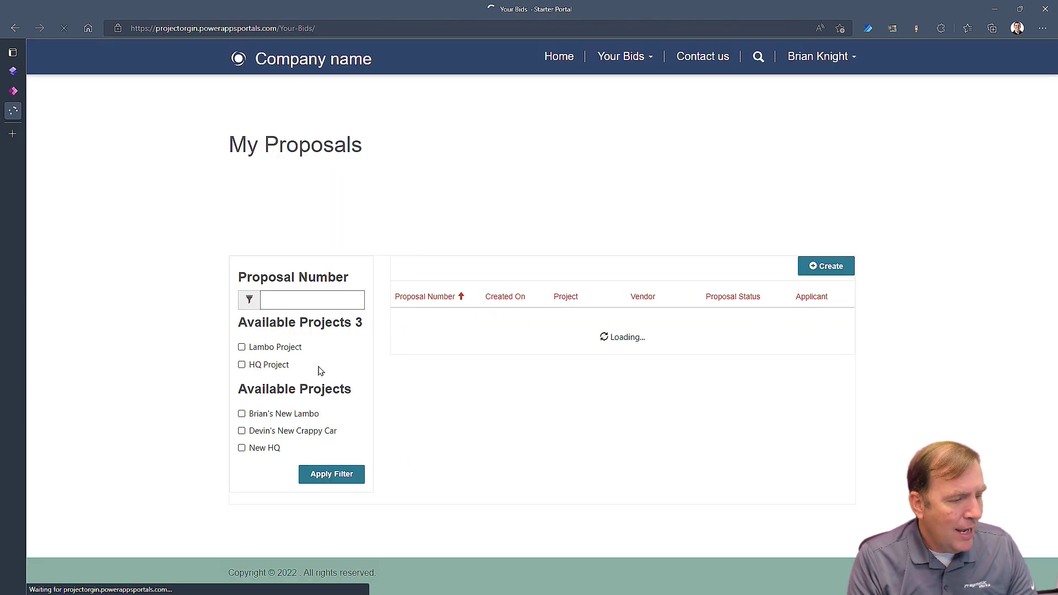
# Step: Test the project checkboxes: Lambo Project alone, then Brian's New Lambo with New HQ
pyautogui.click(258, 348)
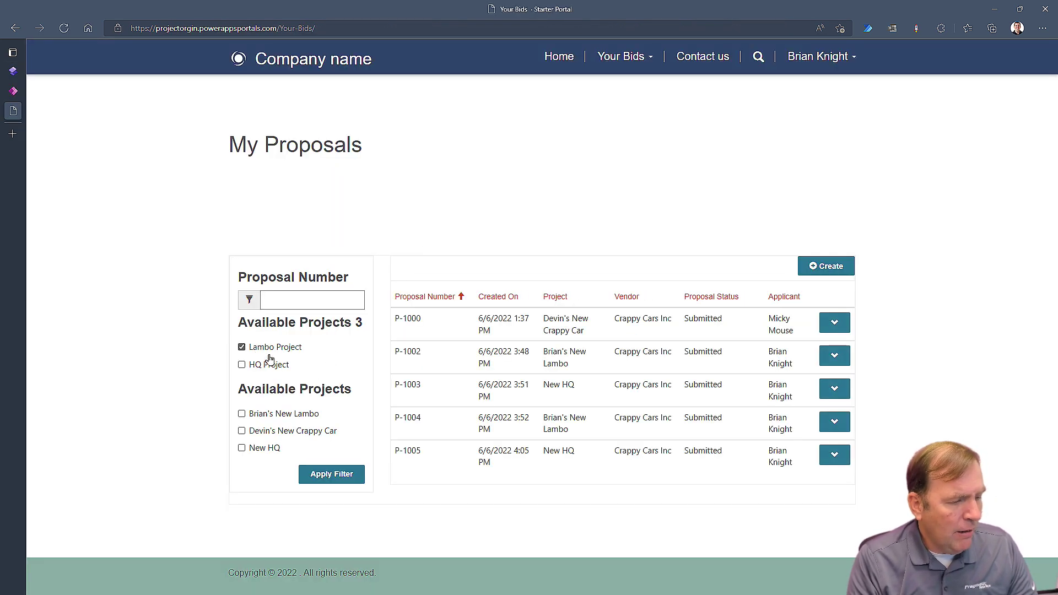
pyautogui.click(338, 473)
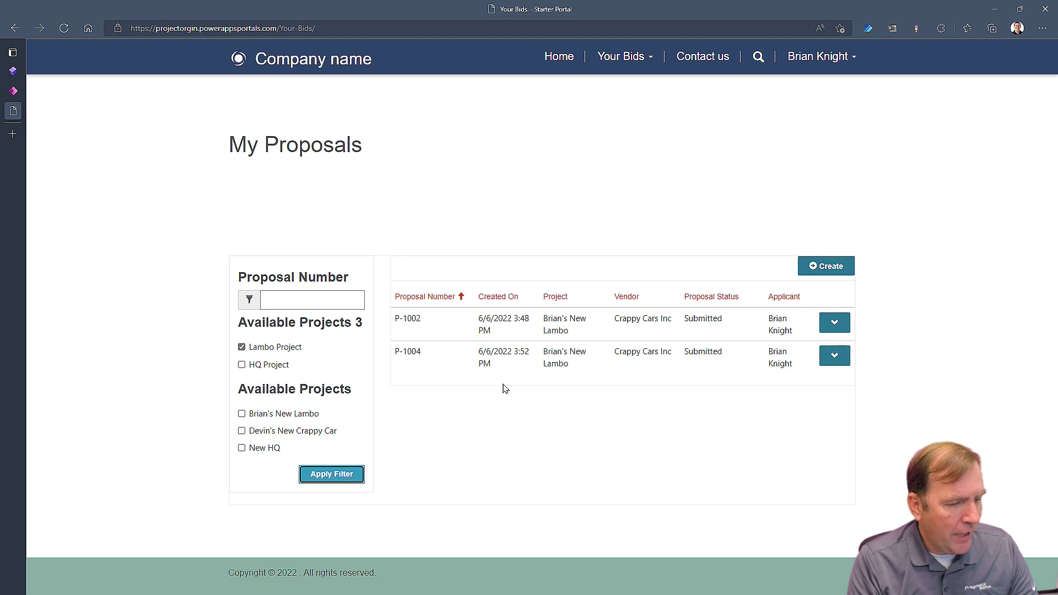
pyautogui.click(245, 348)
pyautogui.click(276, 414)
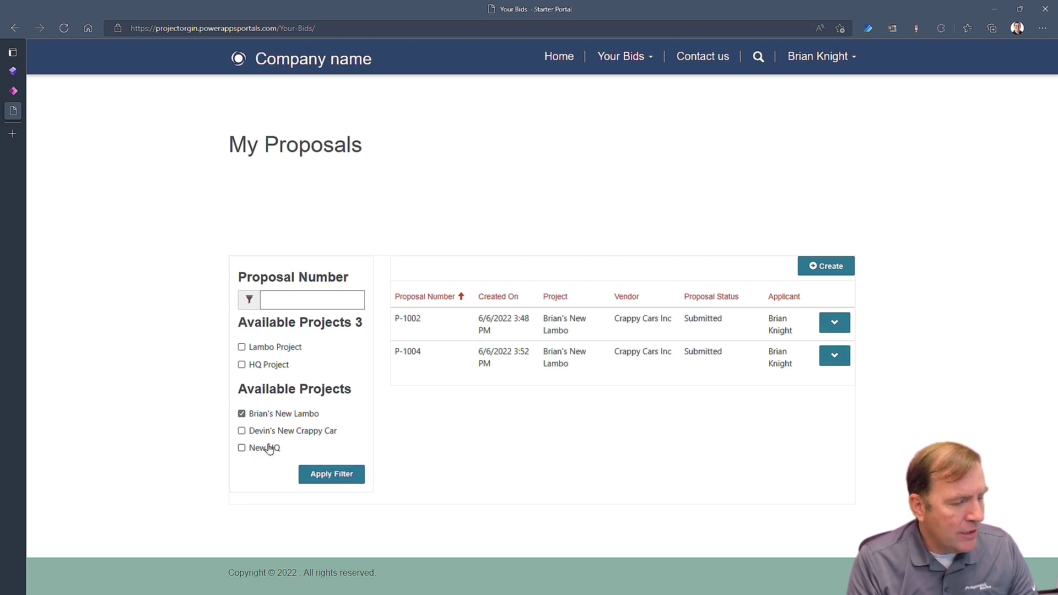
pyautogui.click(270, 448)
pyautogui.click(336, 474)
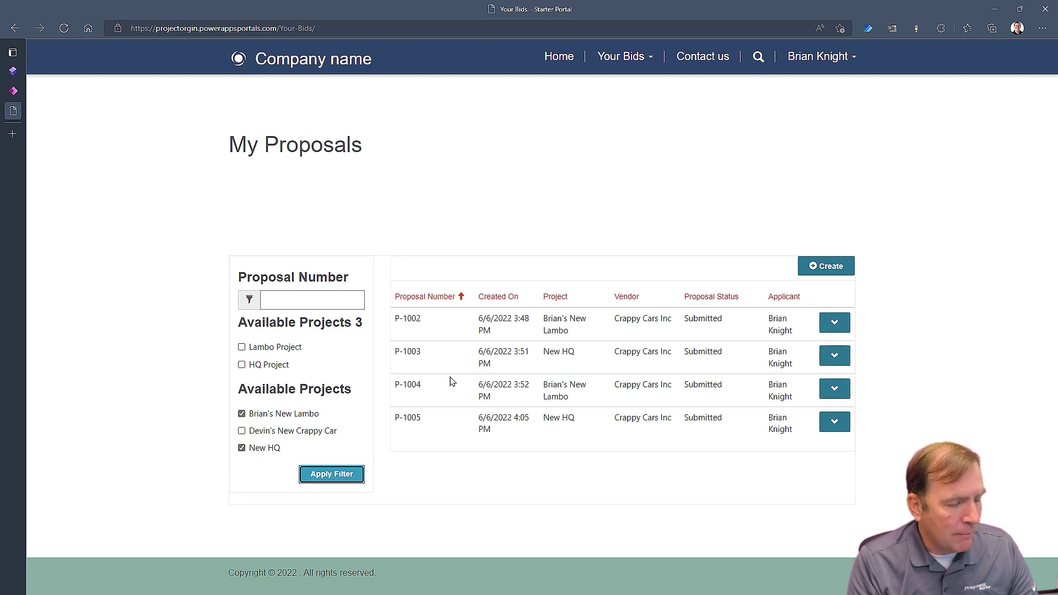
pyautogui.click(263, 447)
pyautogui.click(265, 415)
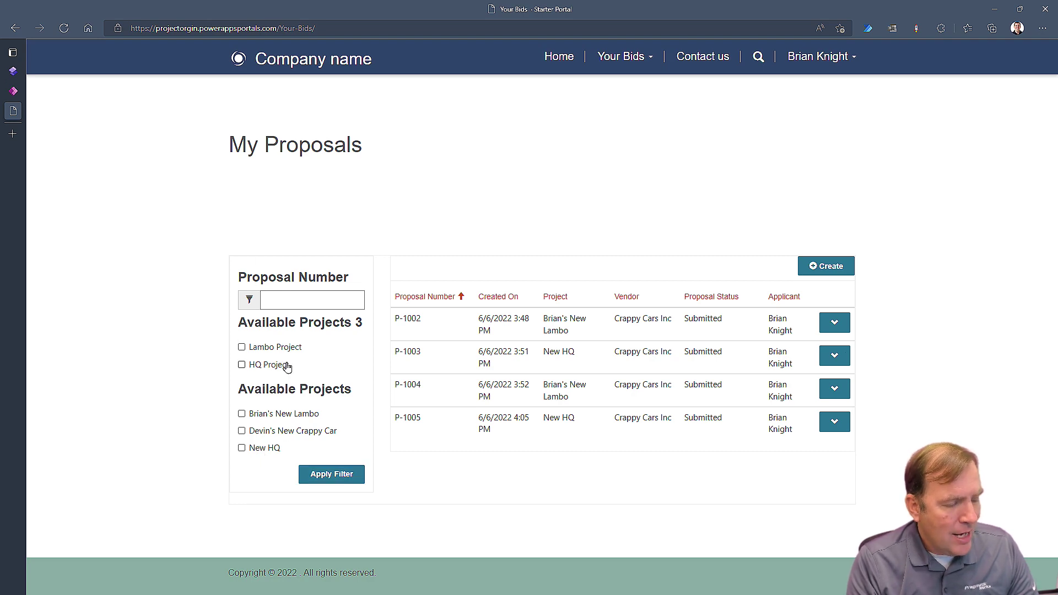
pyautogui.moveTo(235, 373); pyautogui.dragTo(355, 459)
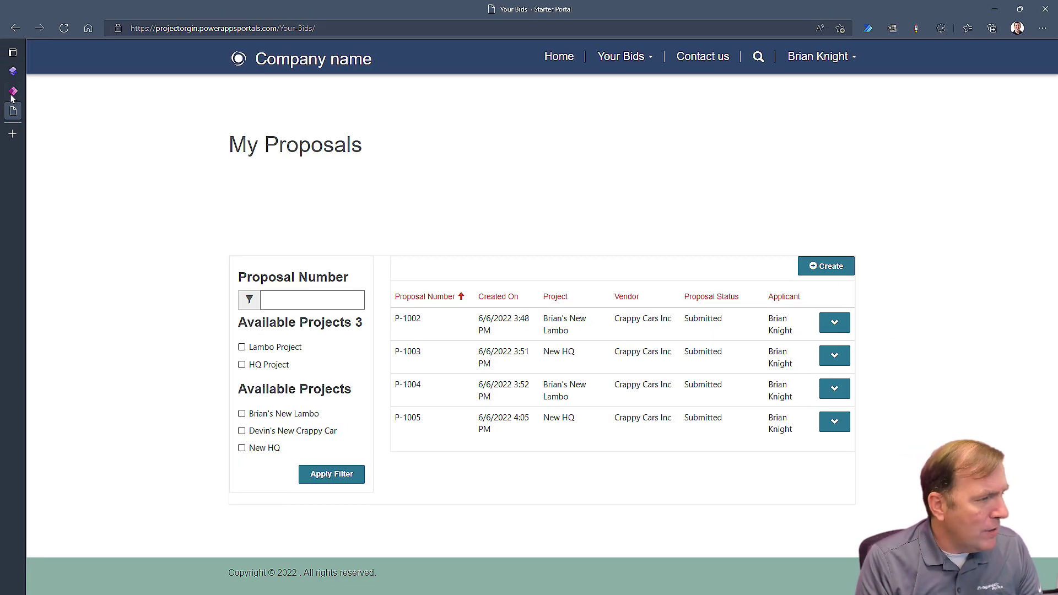
pyautogui.click(13, 91)
pyautogui.click(12, 71)
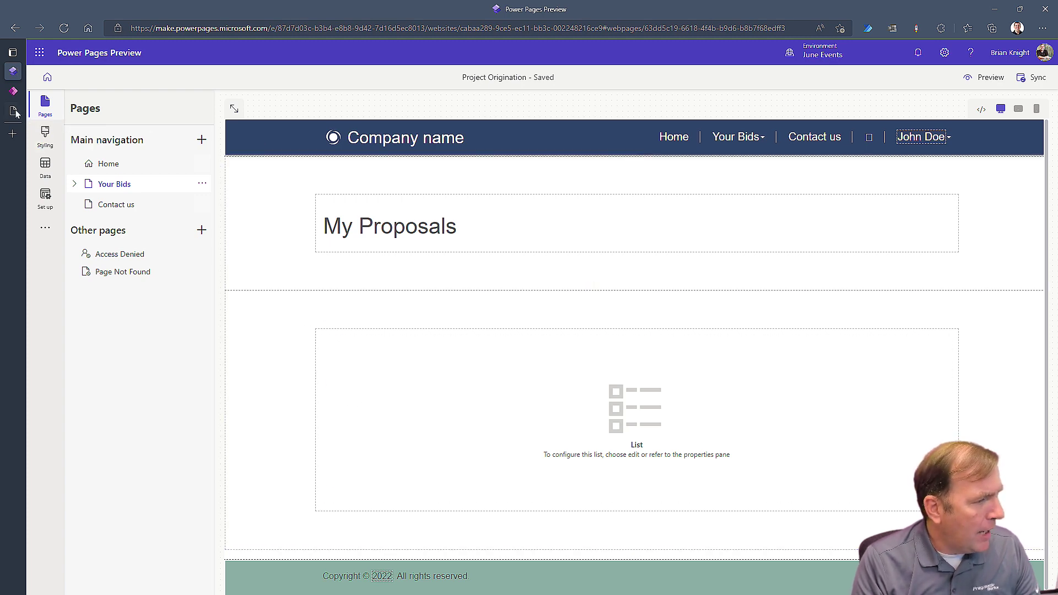
pyautogui.click(13, 91)
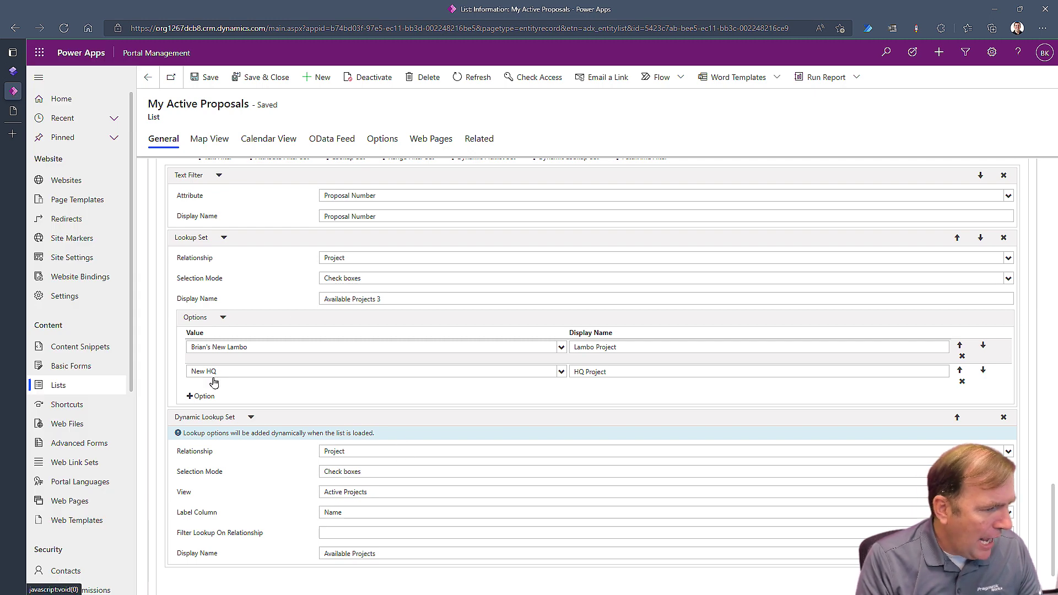
pyautogui.scroll(3, 330, 331)
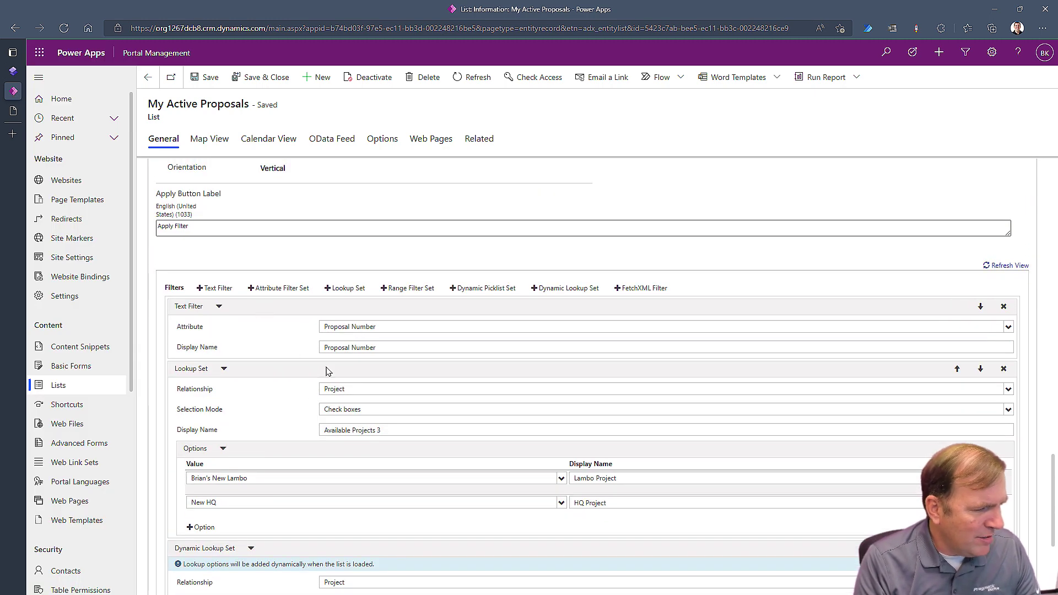
pyautogui.scroll(-3, 468, 381)
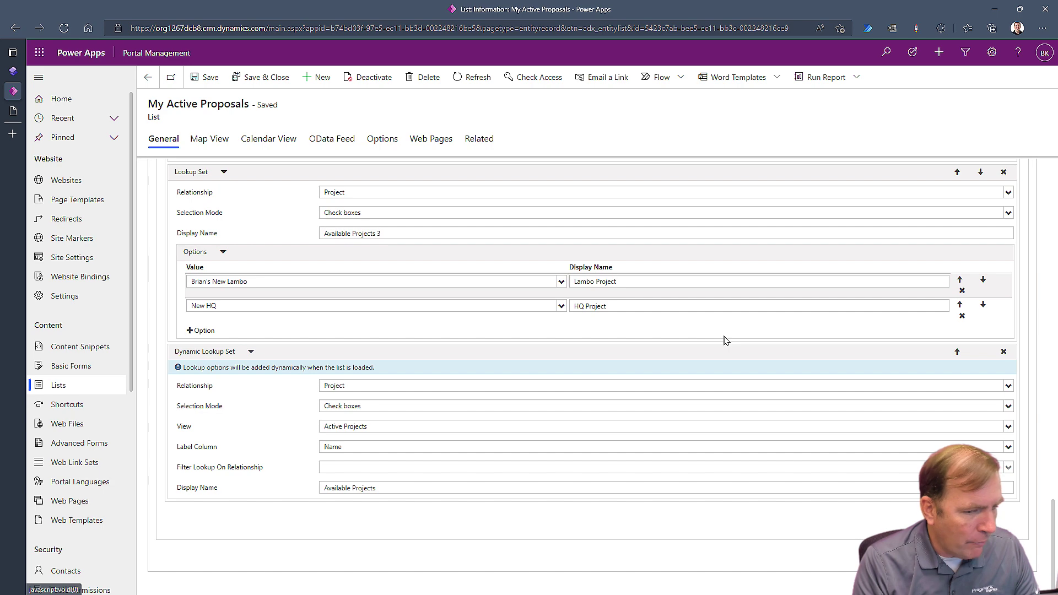
pyautogui.click(1004, 172)
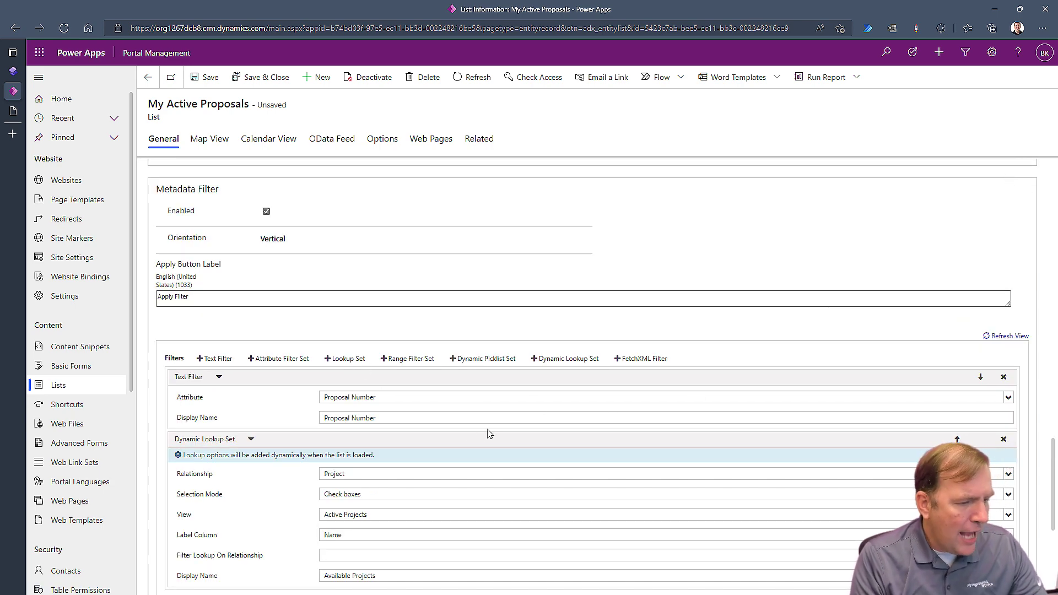
pyautogui.scroll(-2, 490, 434)
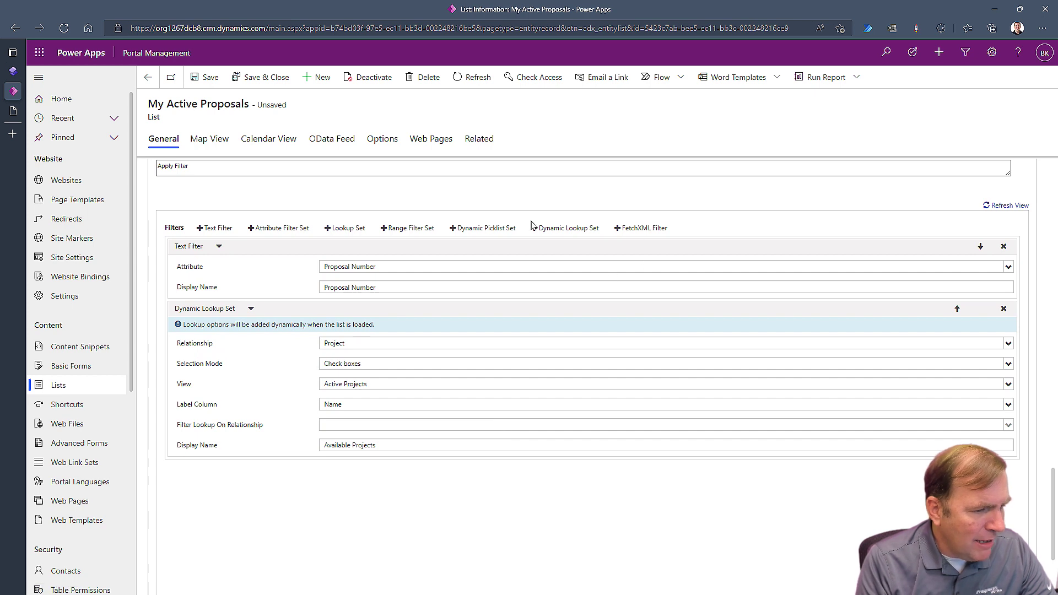
pyautogui.click(413, 231)
# Step: Base the range filter on Proposal Cost with Radio Buttons, label it Value of Bids, and add an option row
pyautogui.scroll(-2, 564, 441)
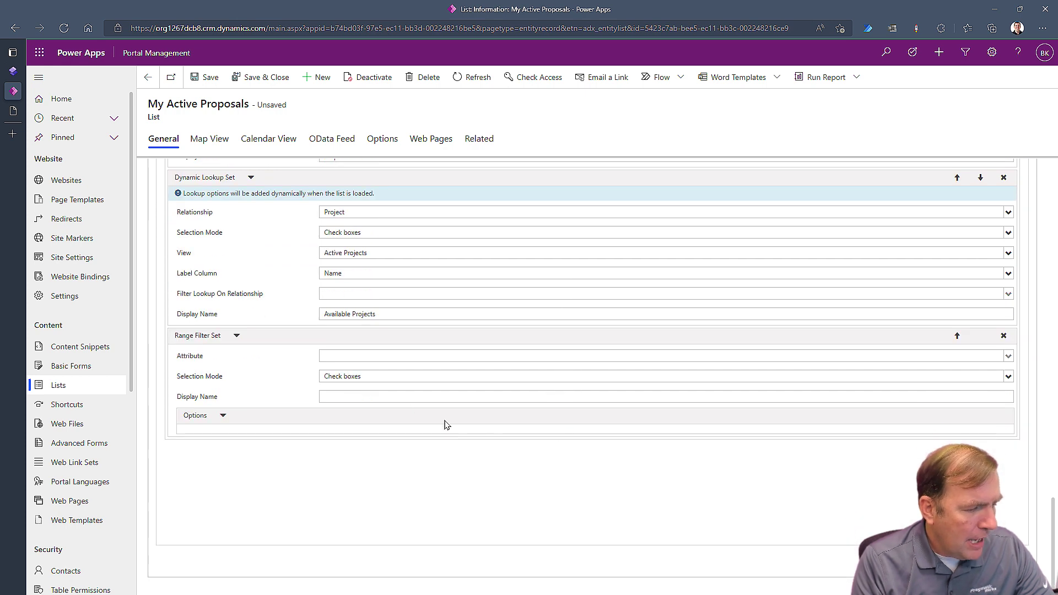
pyautogui.click(381, 358)
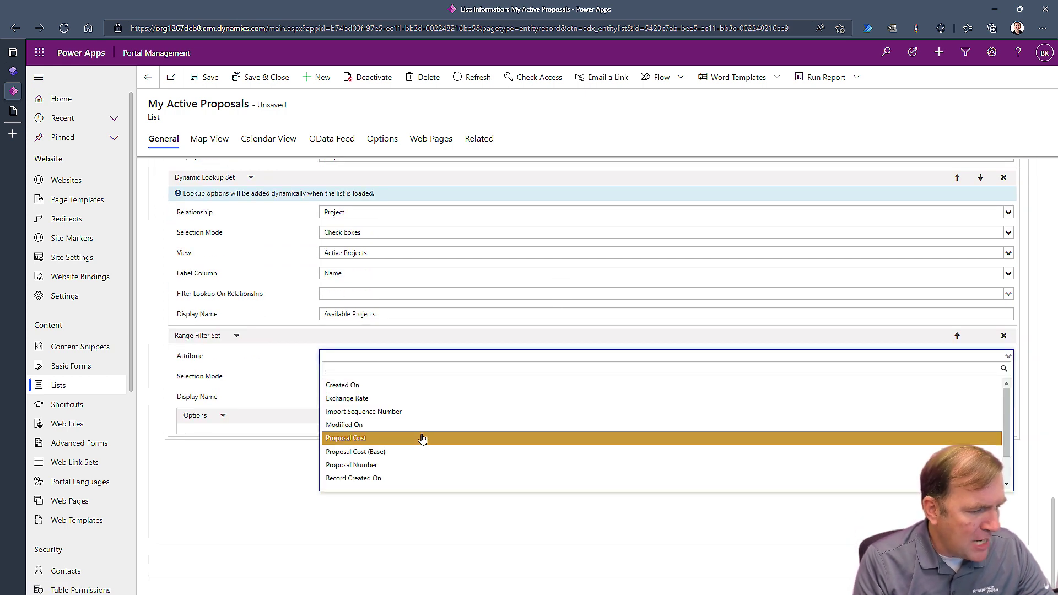
pyautogui.scroll(-3, 418, 444)
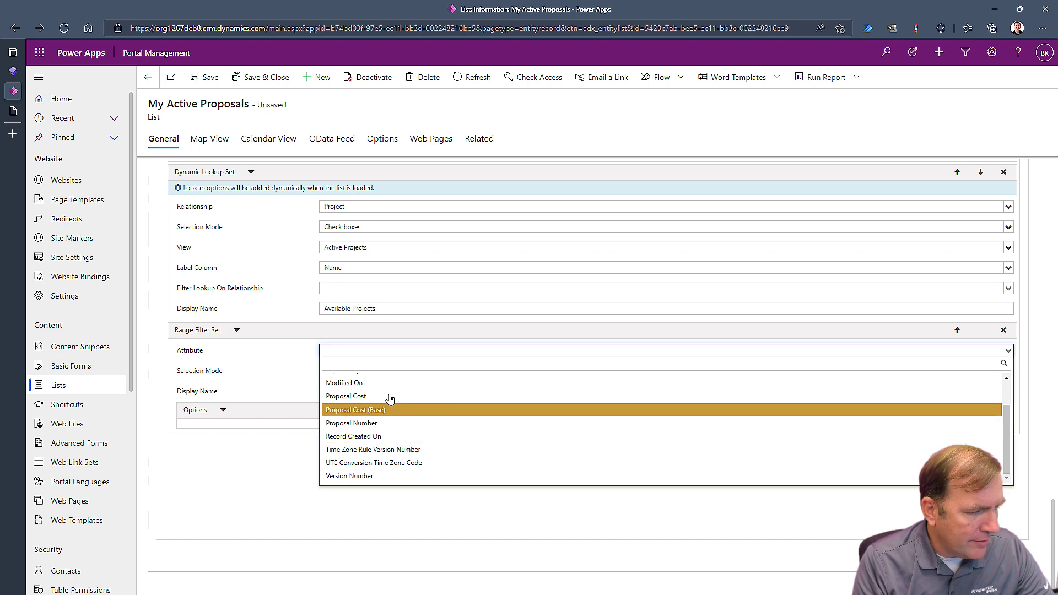
pyautogui.click(386, 396)
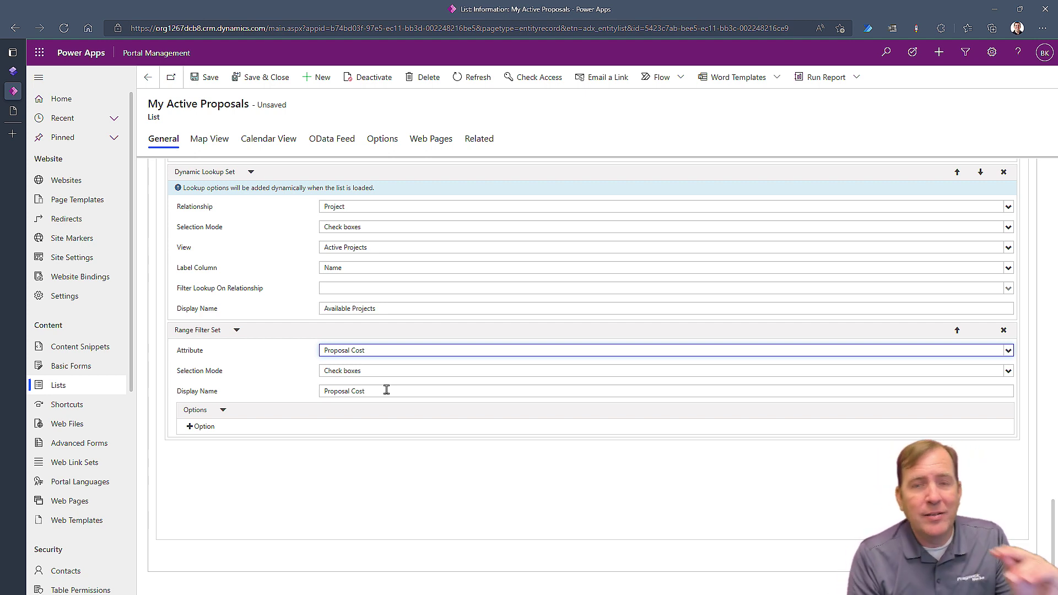
pyautogui.click(357, 372)
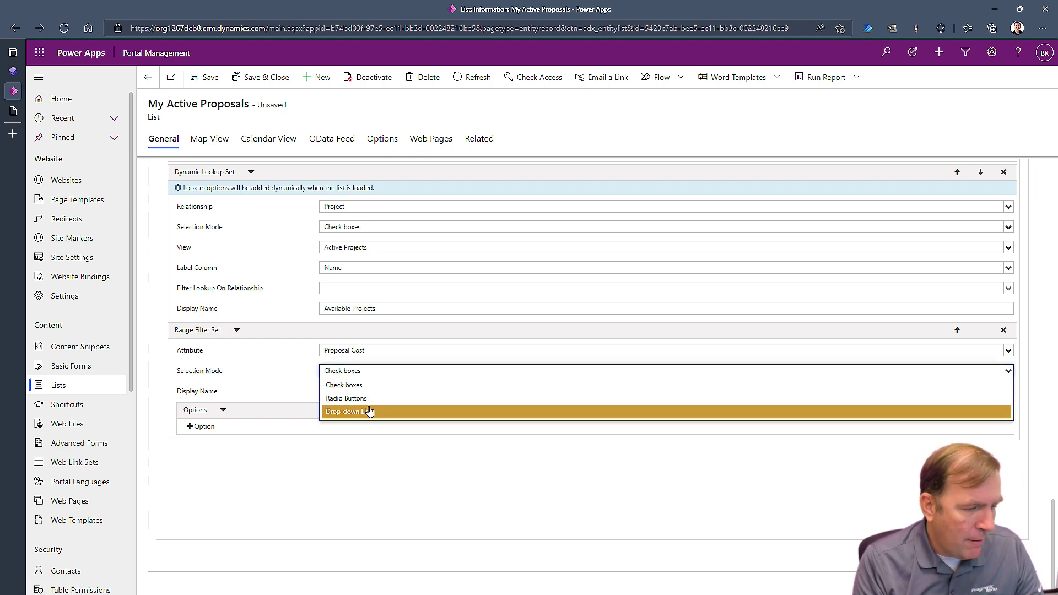
pyautogui.click(369, 399)
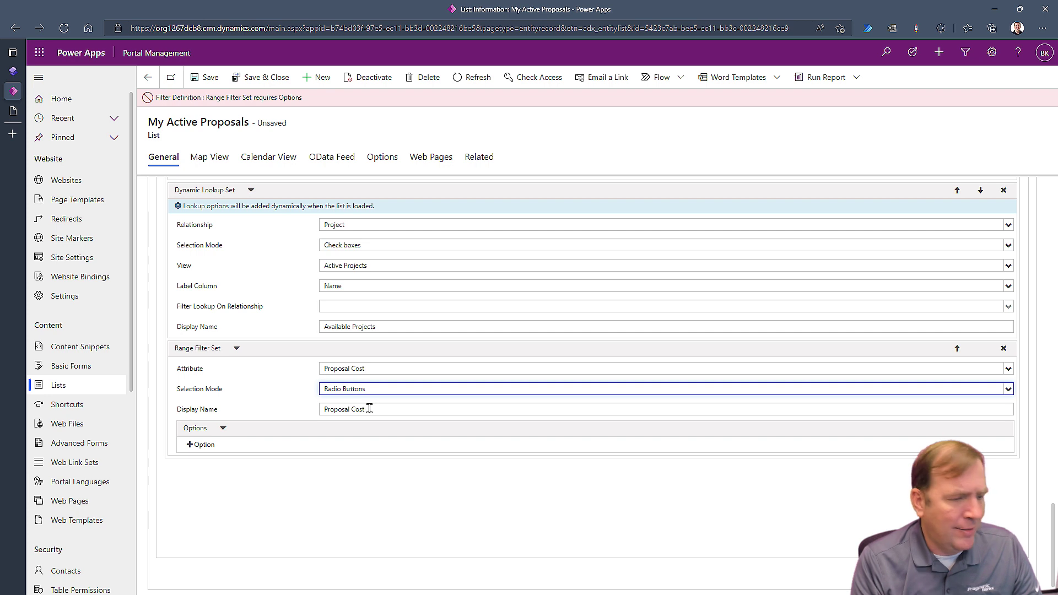
pyautogui.moveTo(383, 409); pyautogui.dragTo(319, 409)
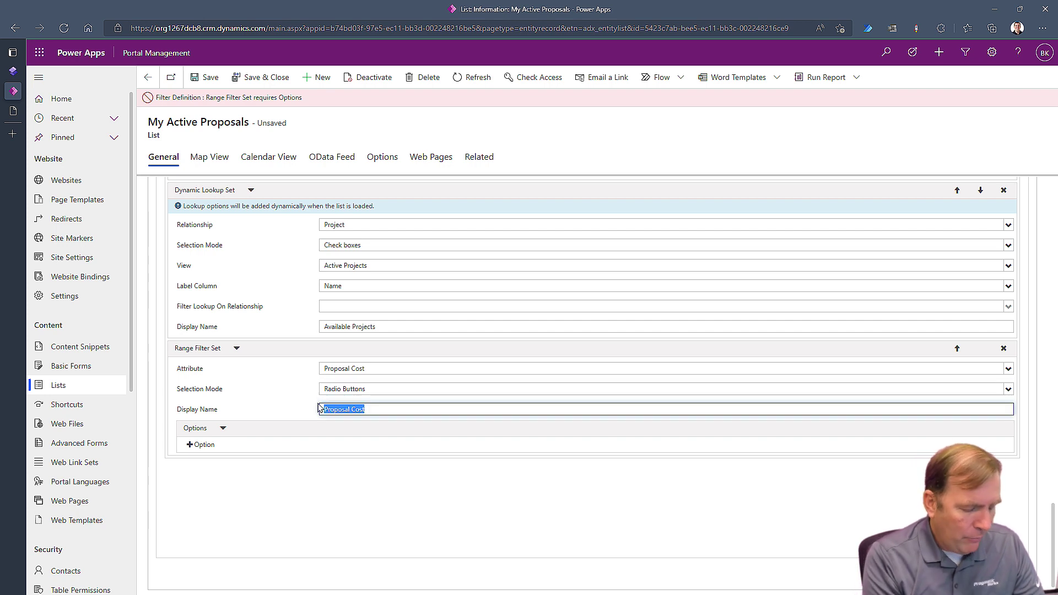
pyautogui.write('C')
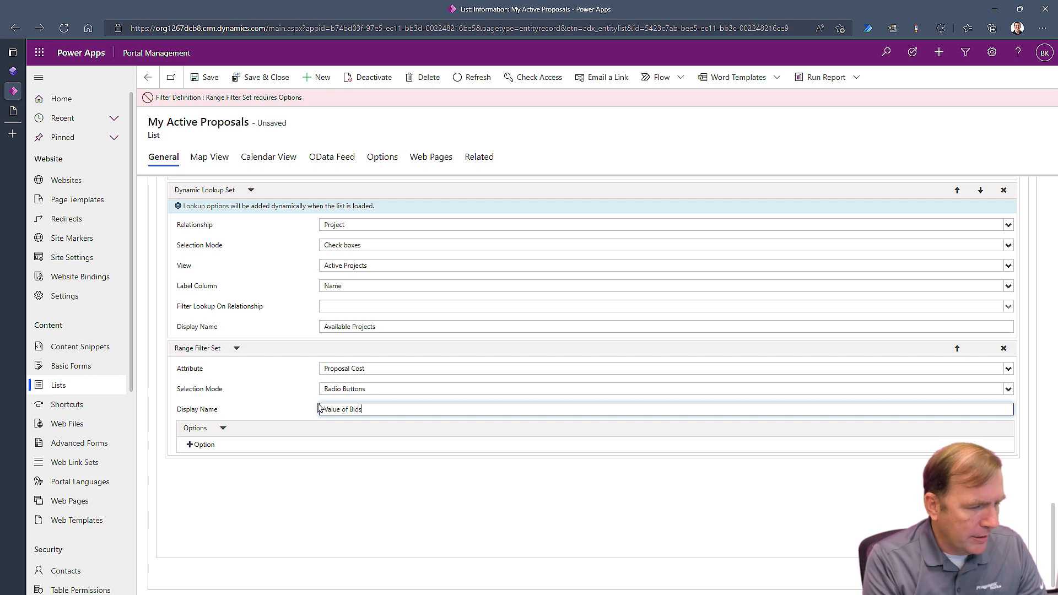
pyautogui.click(202, 445)
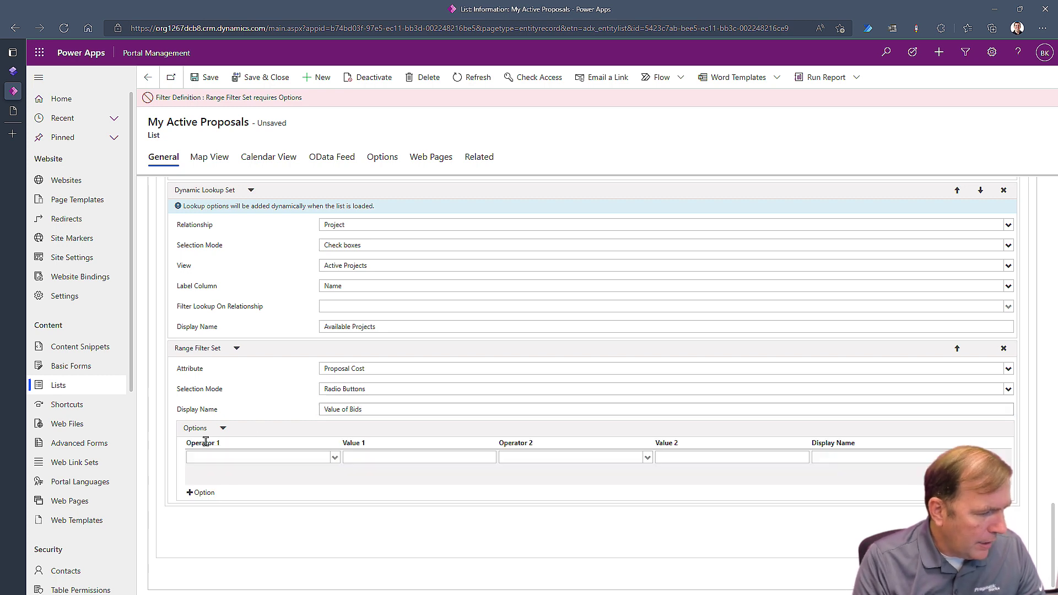
# Step: Add two more option rows and set the first option's operator to lt, clearing its display name
pyautogui.click(204, 495)
pyautogui.click(204, 530)
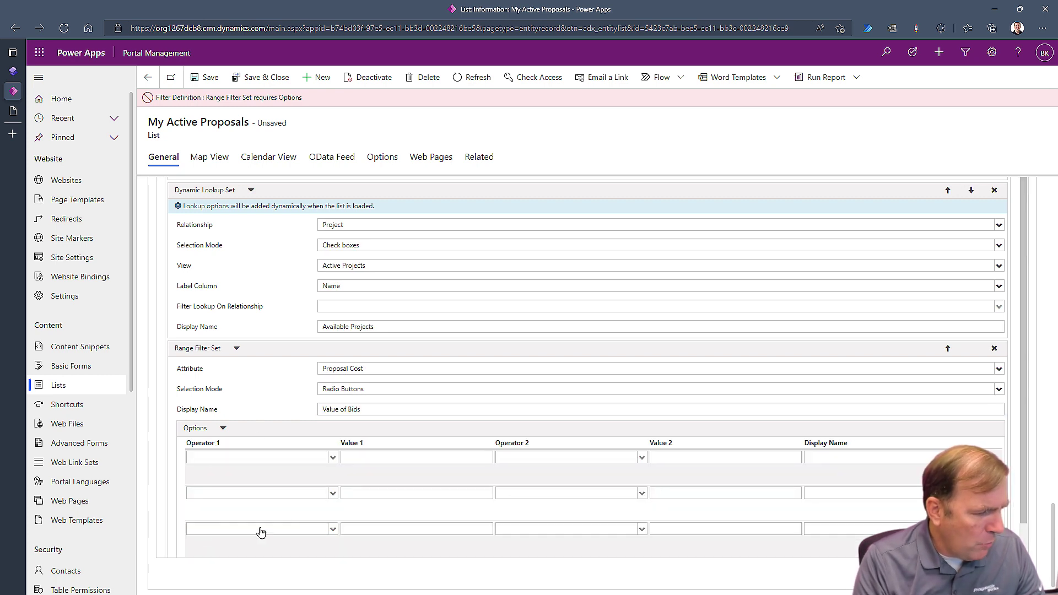
pyautogui.scroll(-1, 279, 496)
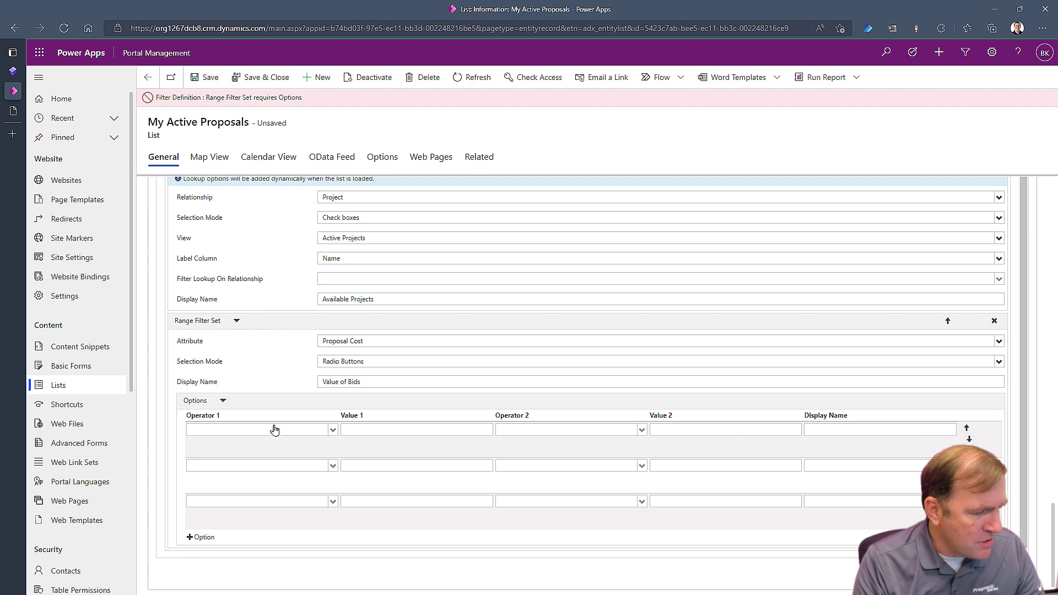
pyautogui.click(332, 432)
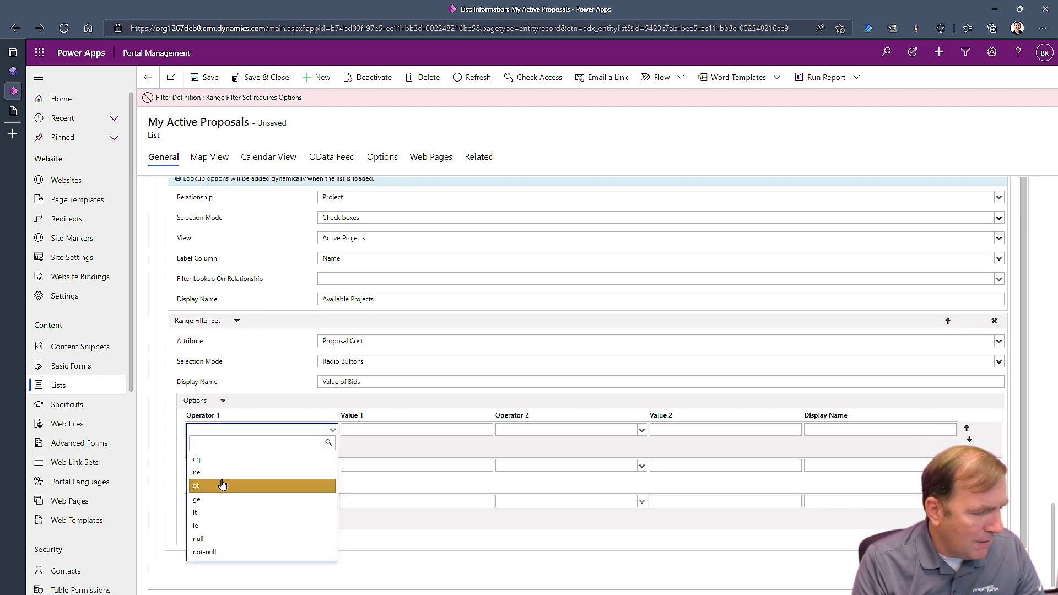
pyautogui.click(201, 514)
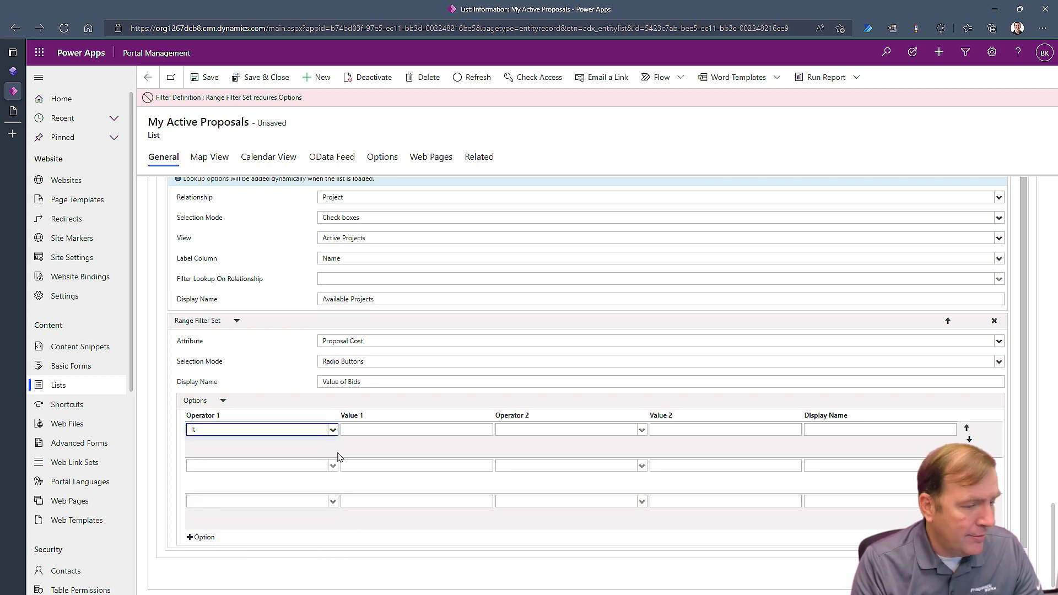
pyautogui.click(386, 425)
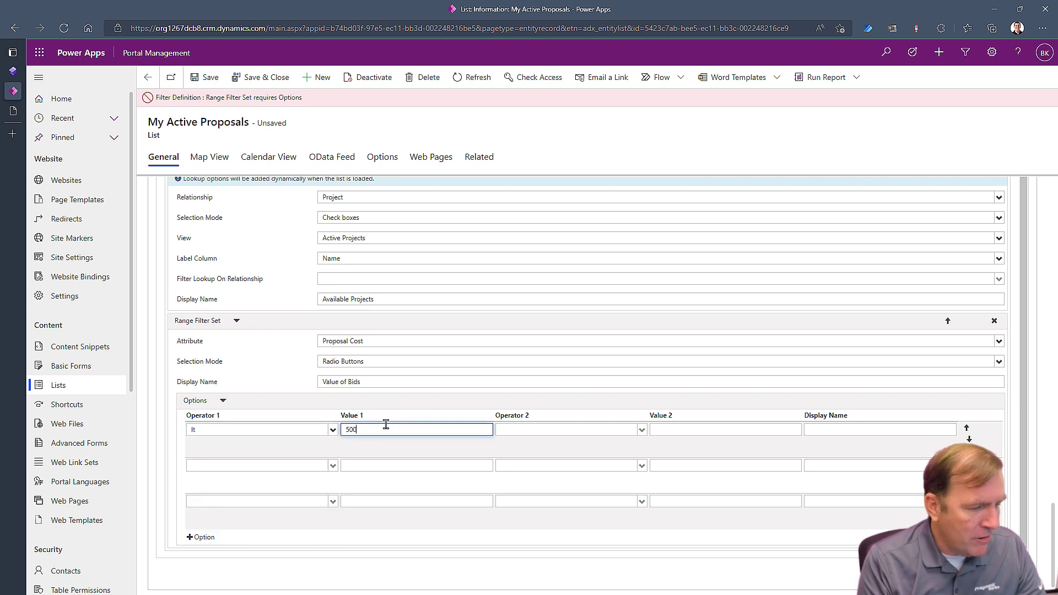
pyautogui.click(856, 430)
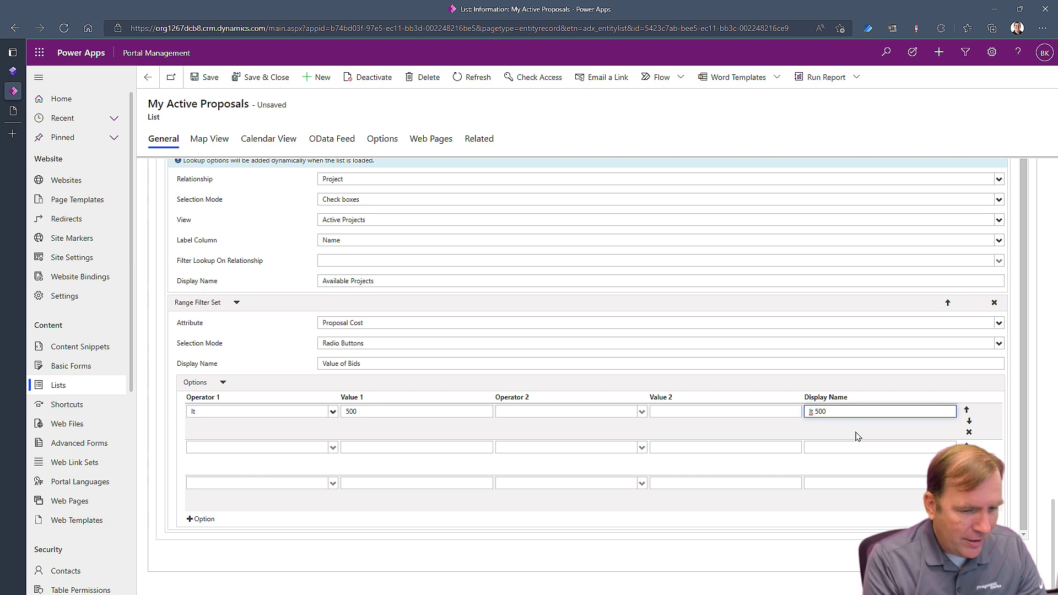
pyautogui.hotkey('ctrl', 'a')
pyautogui.press('BackSpace')
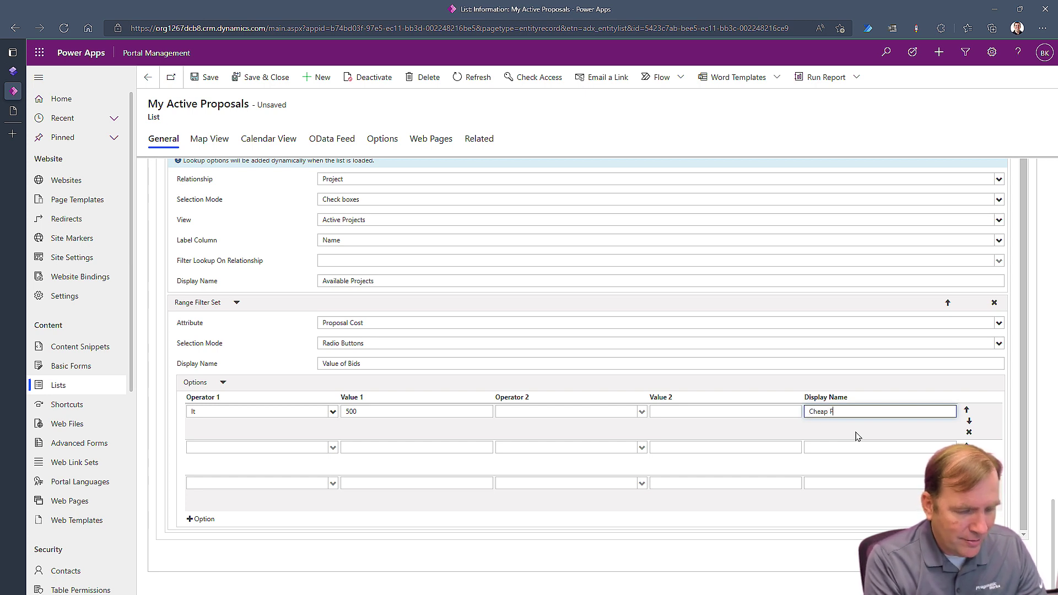
pyautogui.hotkey('ctrl', 'a')
pyautogui.press('BackSpace')
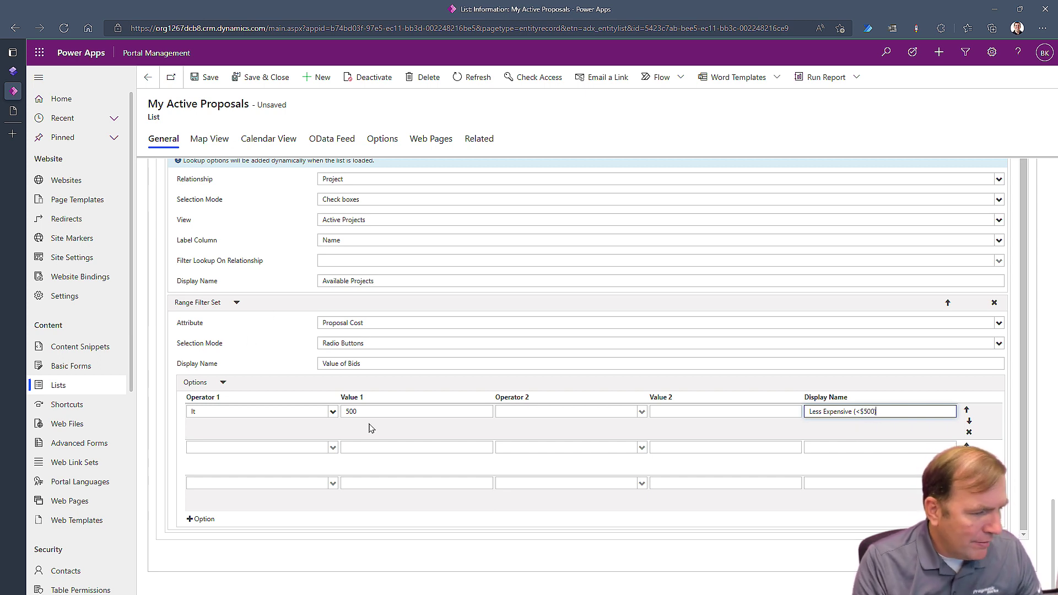
# Step: Set the second option to a gt/lt range labelled Medium Projects
pyautogui.click(305, 448)
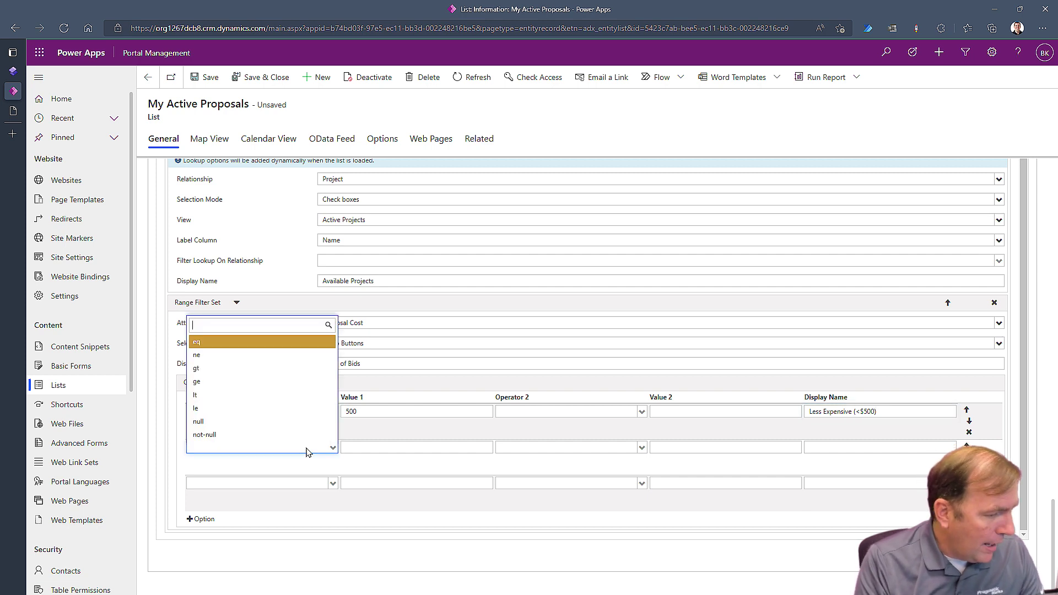
pyautogui.click(246, 368)
pyautogui.click(385, 447)
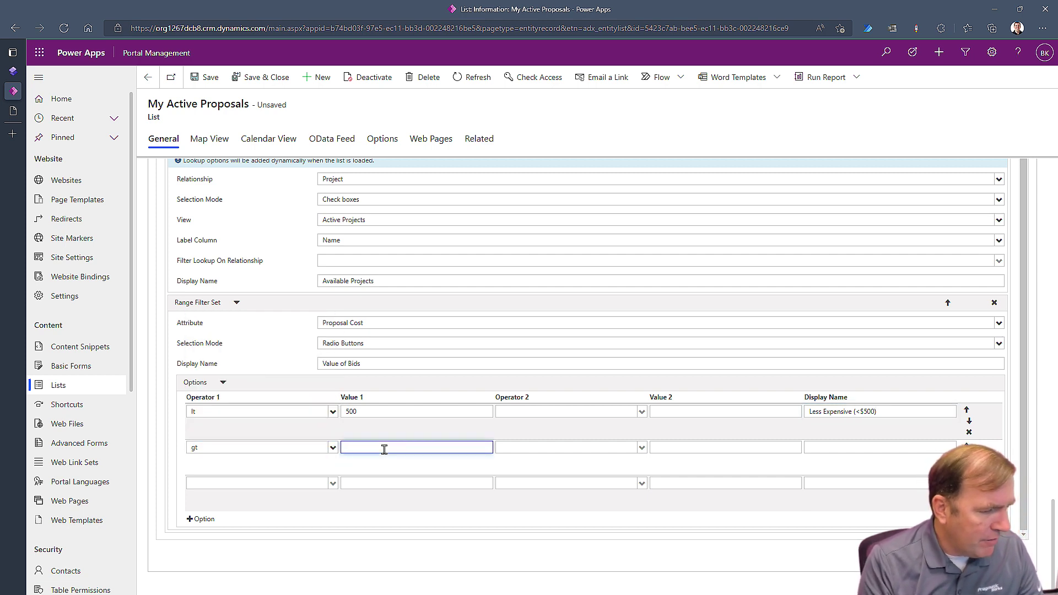
pyautogui.click(532, 447)
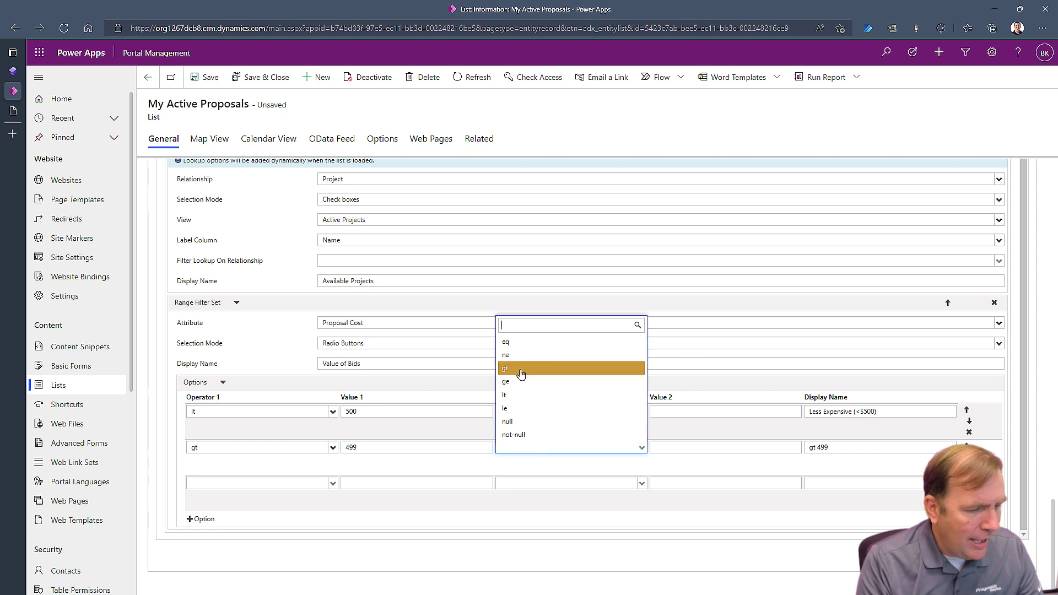
pyautogui.click(534, 396)
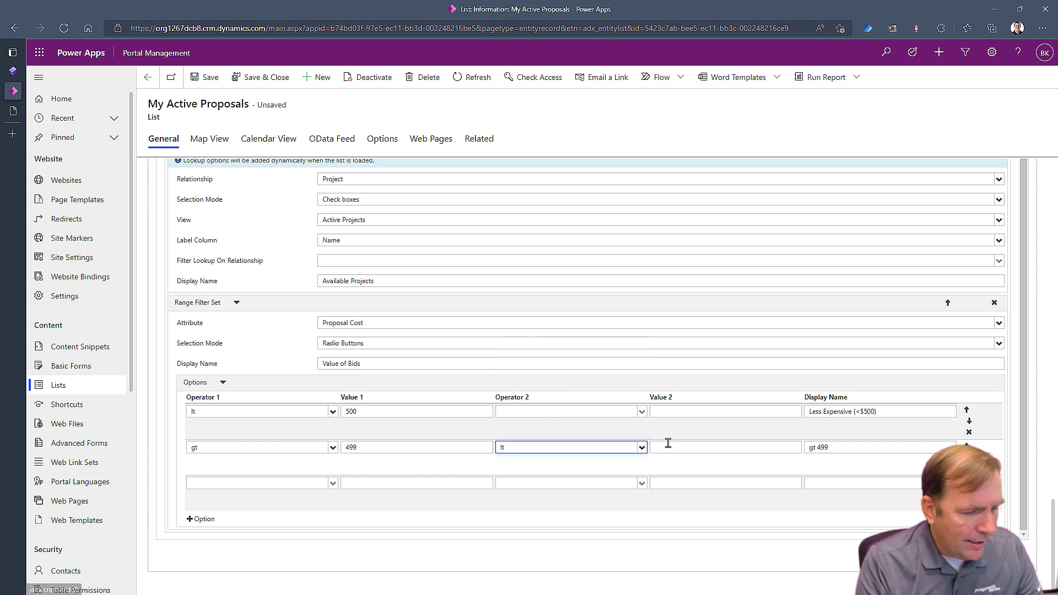
pyautogui.click(697, 447)
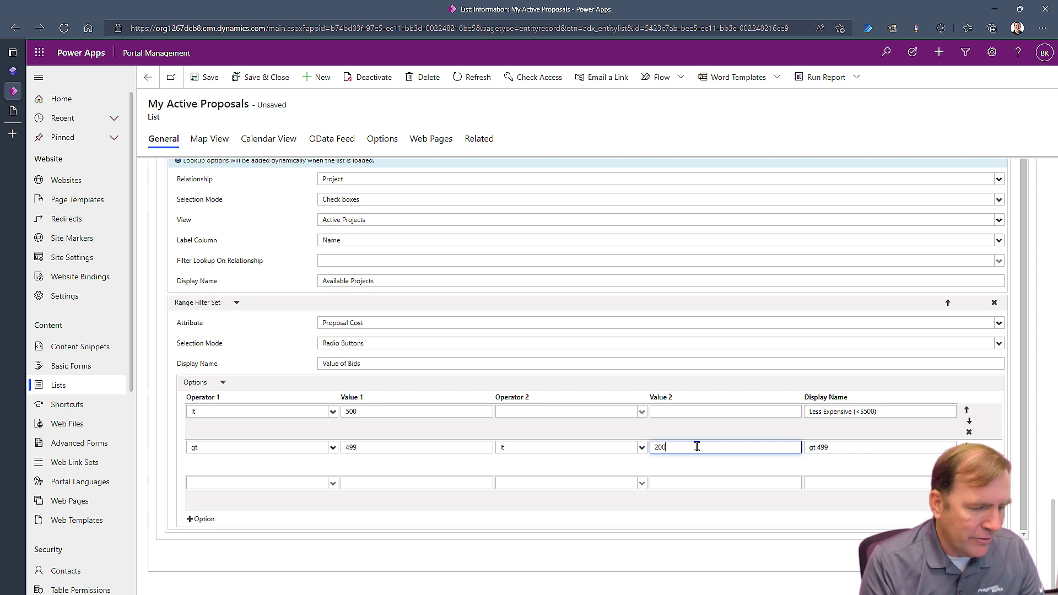
pyautogui.press('Tab')
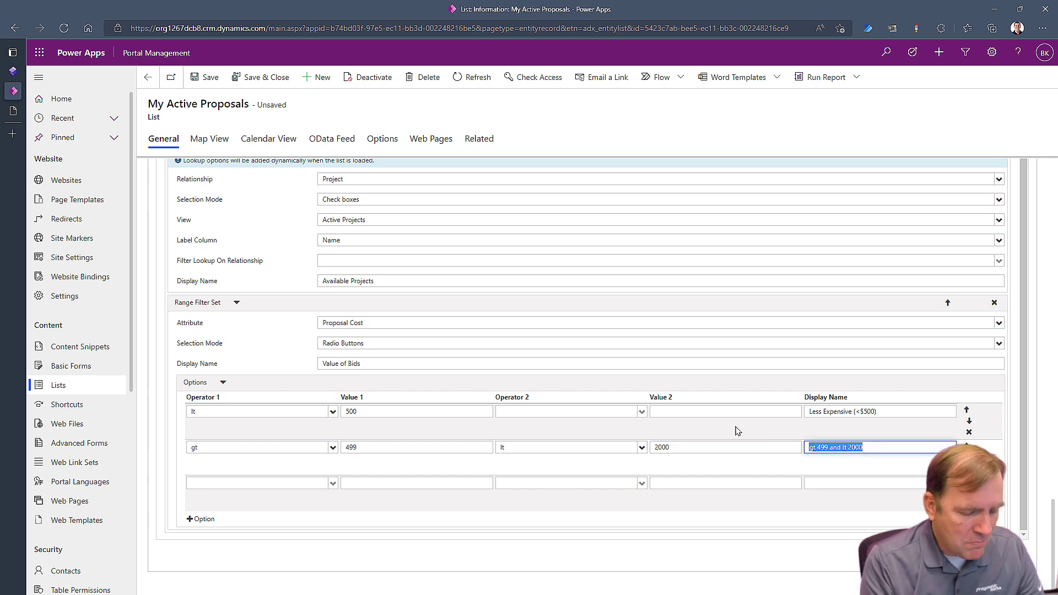
pyautogui.write('Medium Project')
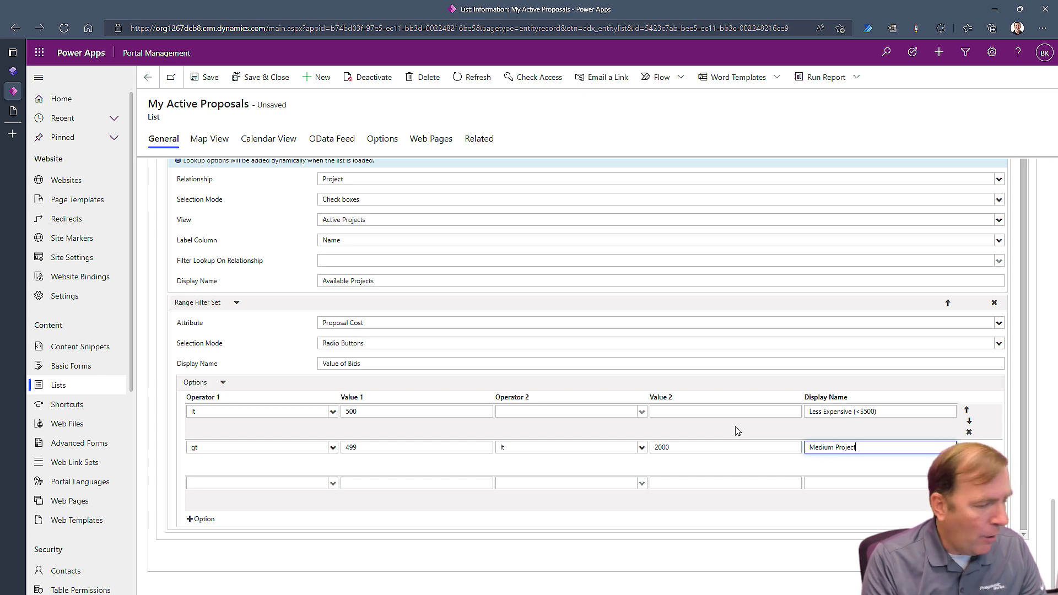
pyautogui.write('s')
# Step: Set the third option to gt 1999 and save the list
pyautogui.click(274, 485)
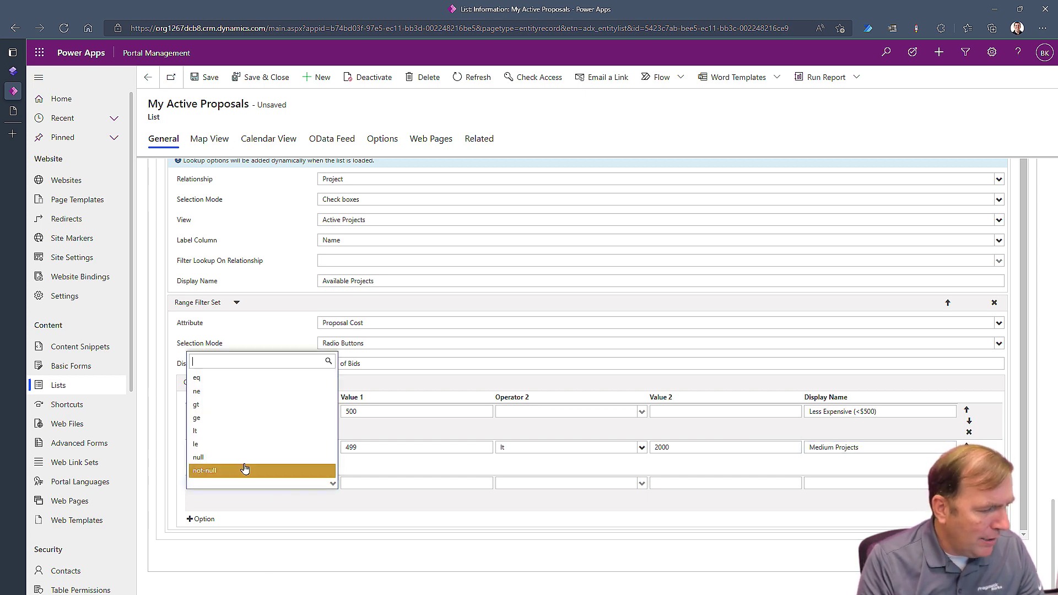
pyautogui.click(237, 405)
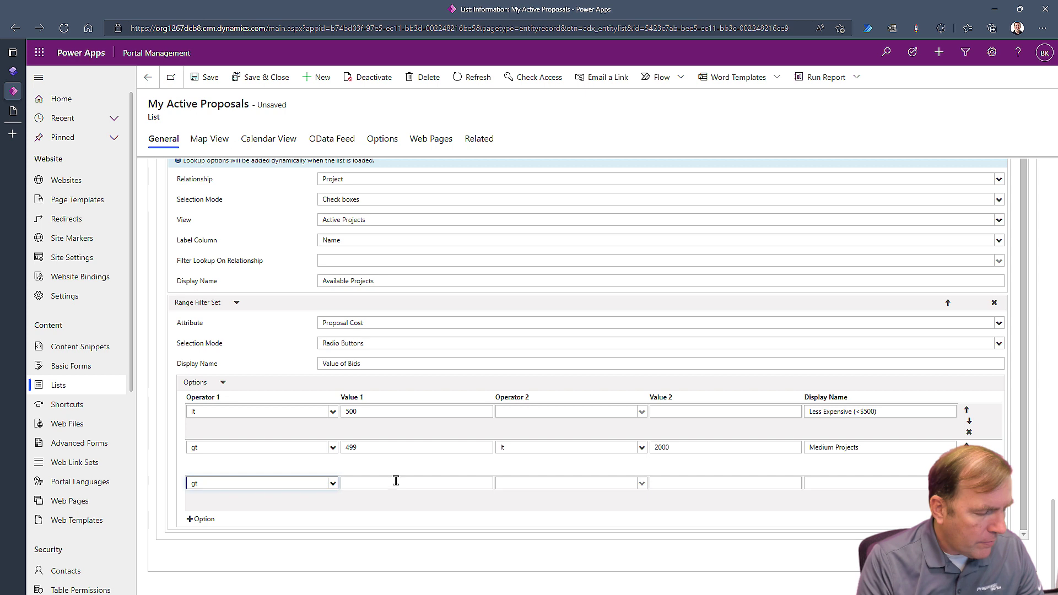
pyautogui.click(310, 483)
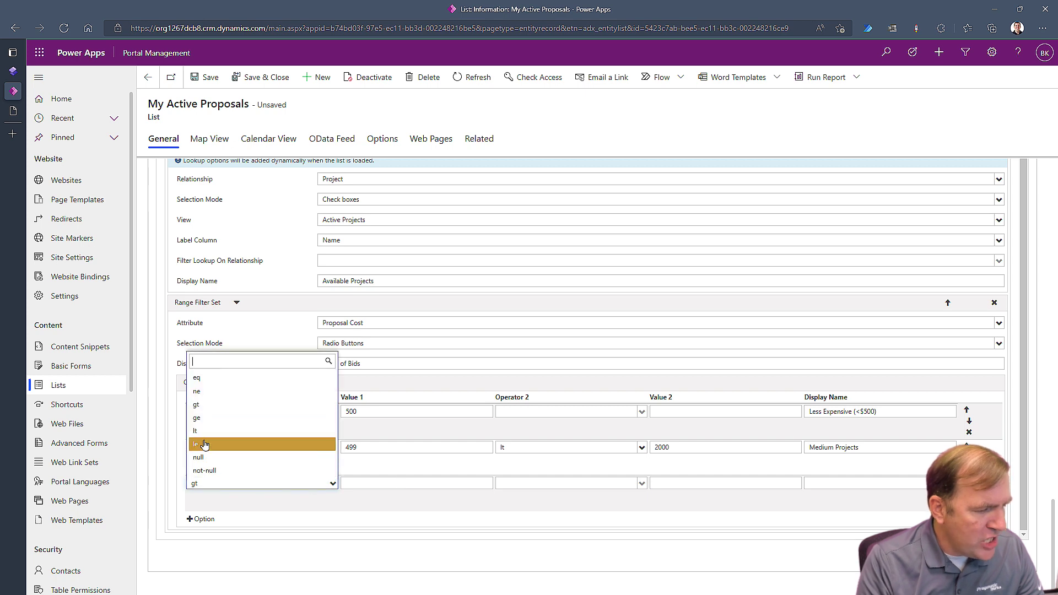
pyautogui.click(211, 406)
pyautogui.click(393, 485)
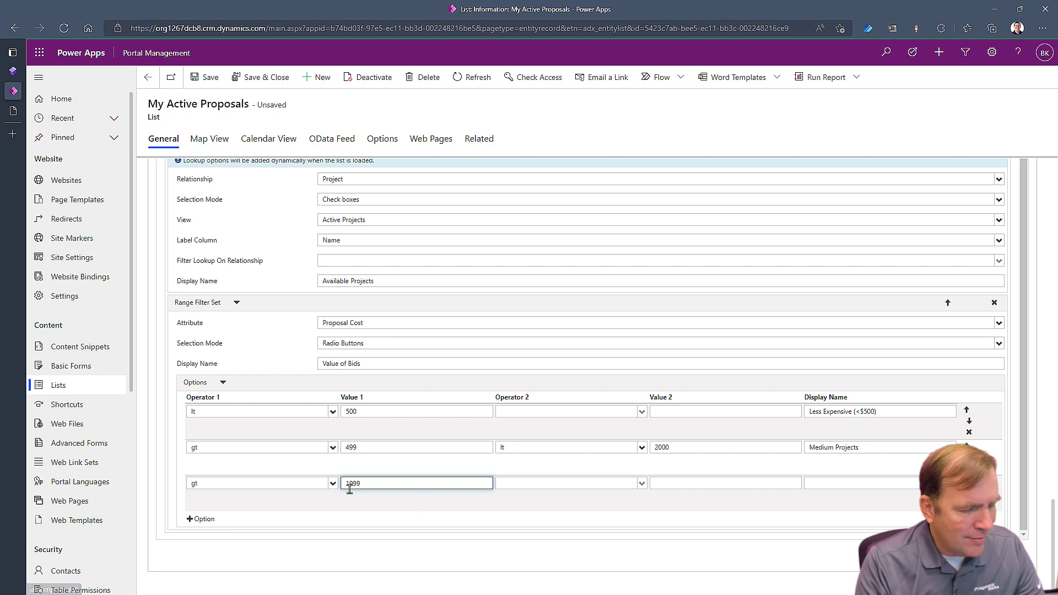
pyautogui.scroll(1, 480, 468)
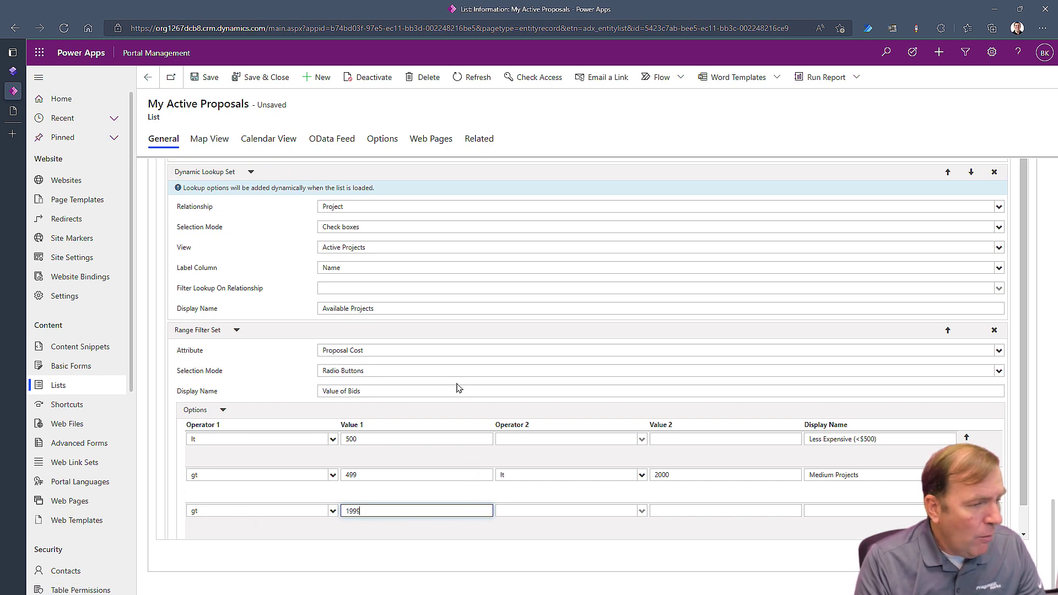
pyautogui.click(203, 79)
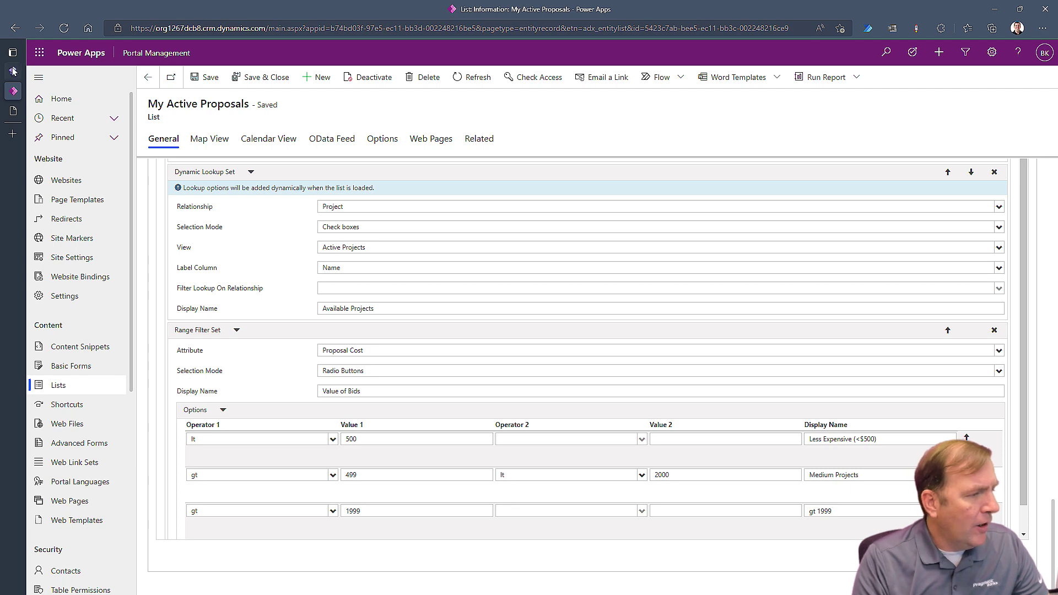
pyautogui.click(13, 70)
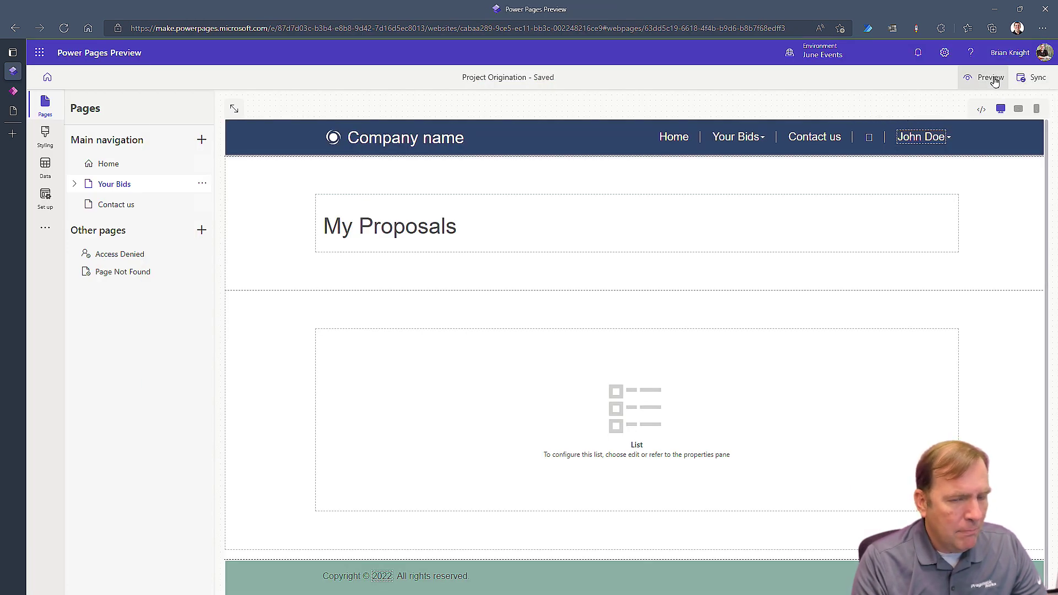
# Step: Preview the site on desktop and apply the Less Expensive (<$500) bid range
pyautogui.click(991, 77)
pyautogui.click(962, 110)
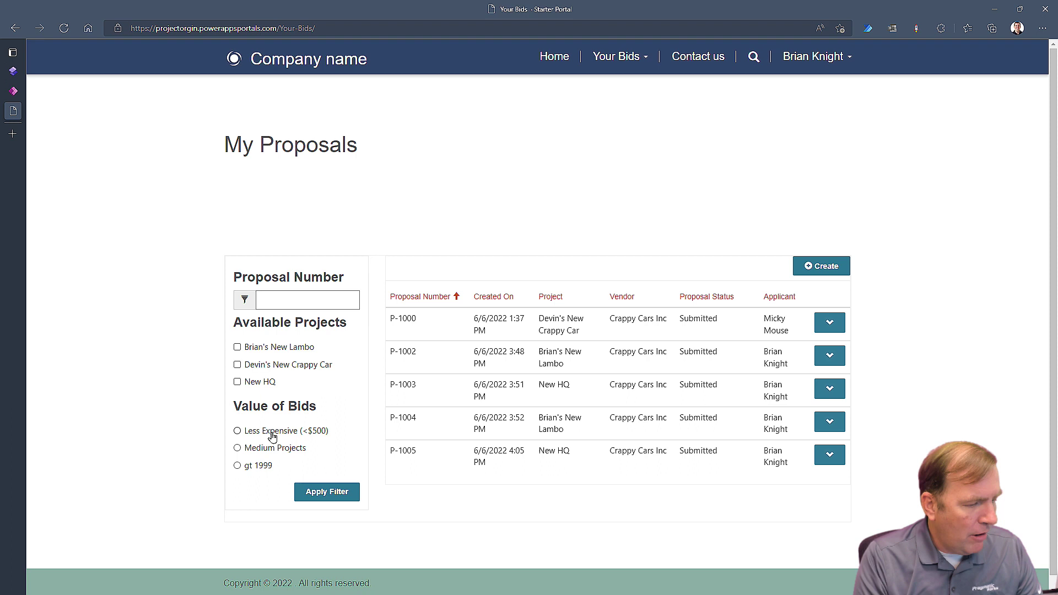
pyautogui.click(271, 433)
pyautogui.click(344, 494)
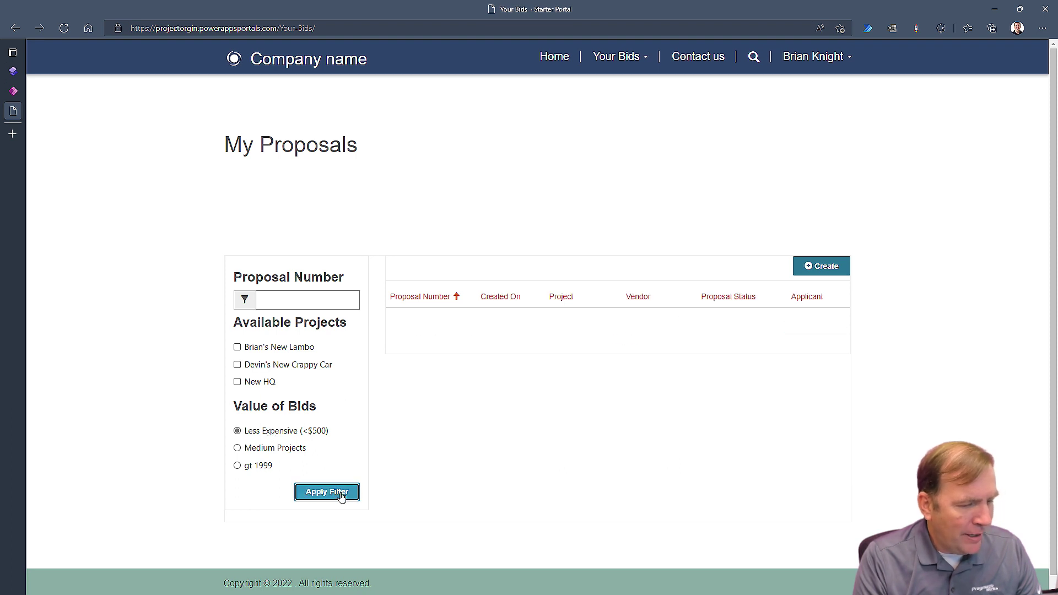
# Step: Try the Medium Projects and gt 1999 ranges, ending on Medium Projects (P-1000, P-1004)
pyautogui.click(284, 446)
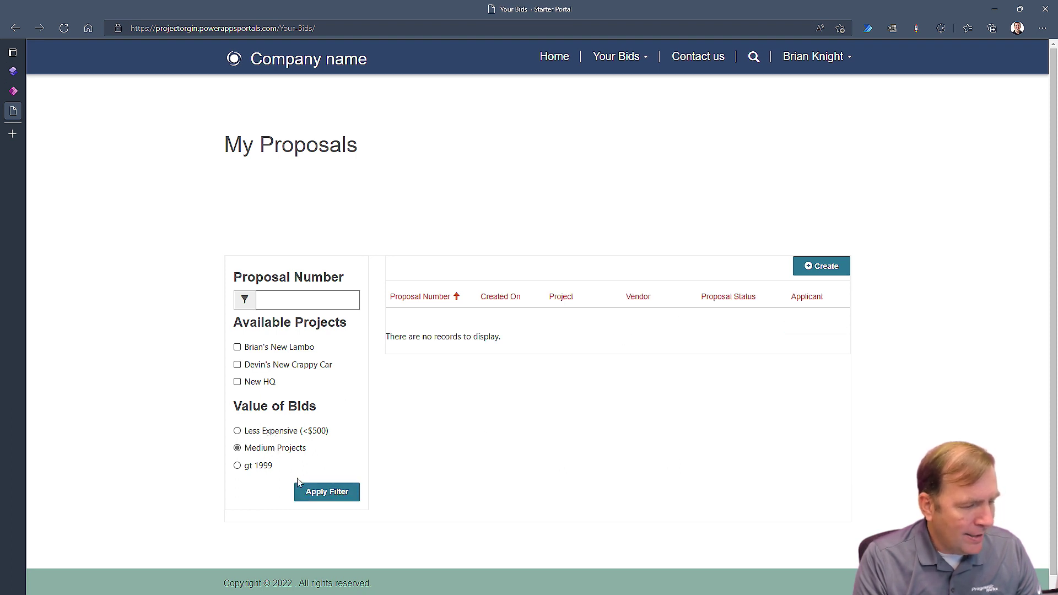
pyautogui.click(319, 491)
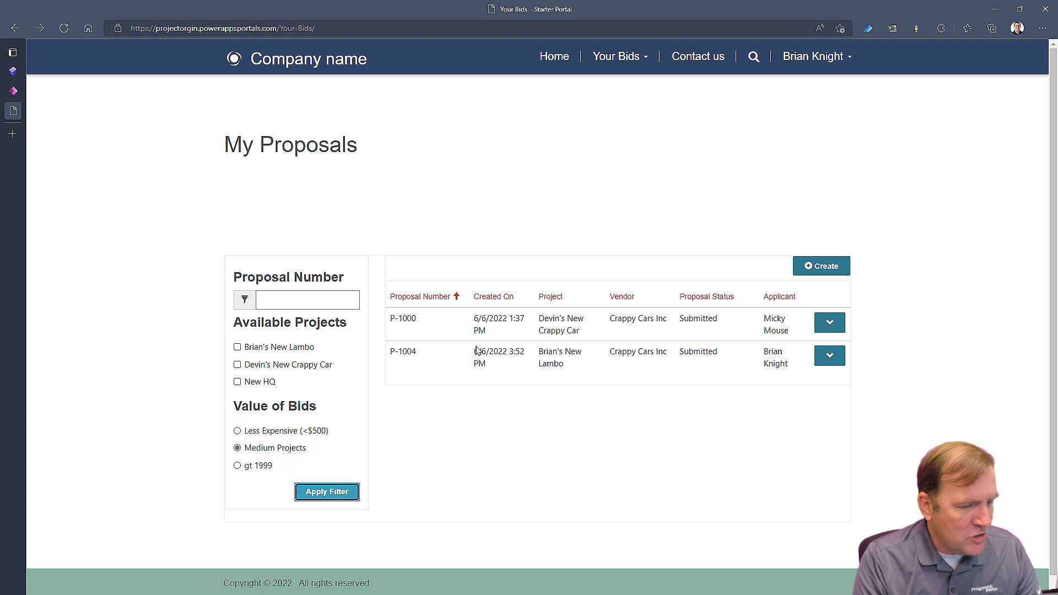
pyautogui.click(261, 468)
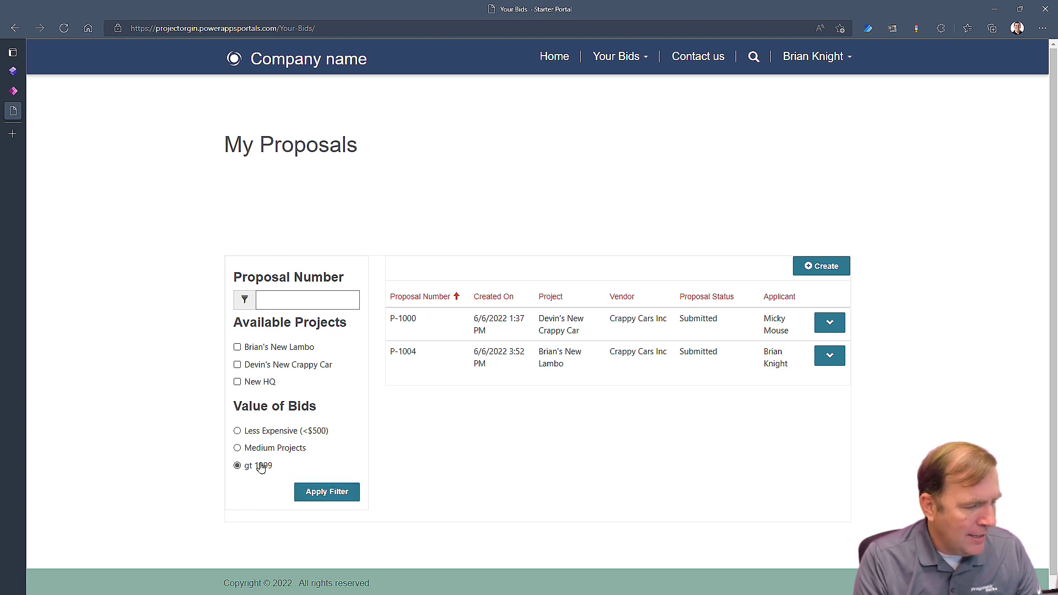
pyautogui.click(326, 492)
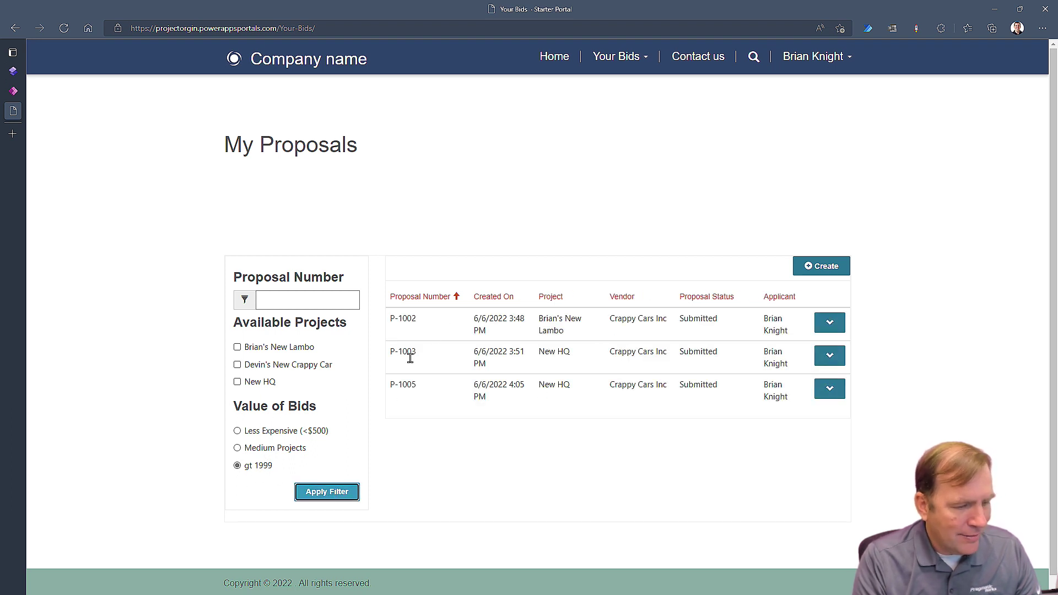
pyautogui.click(287, 448)
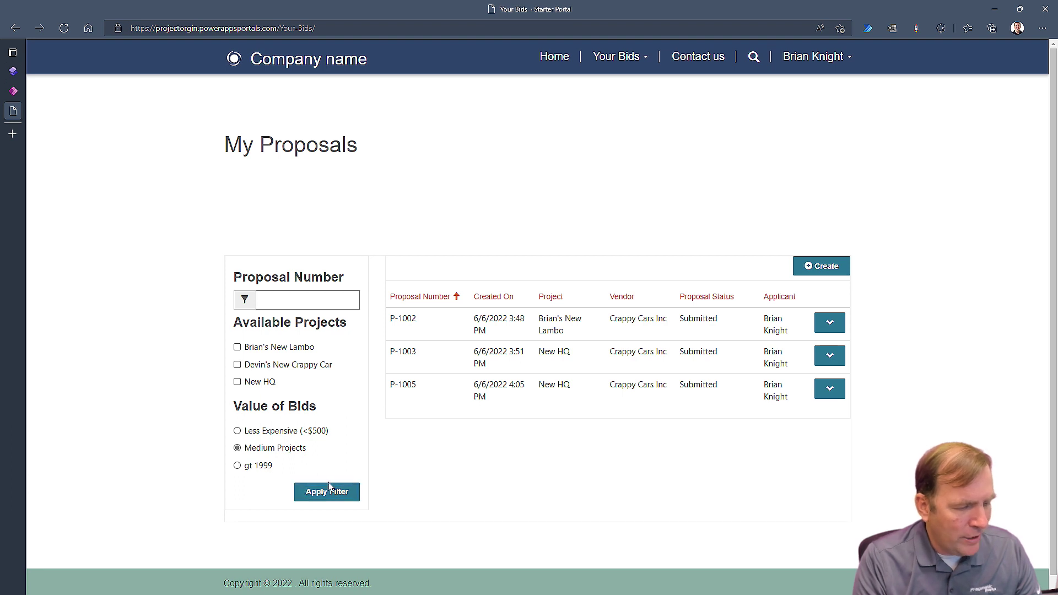
pyautogui.click(347, 497)
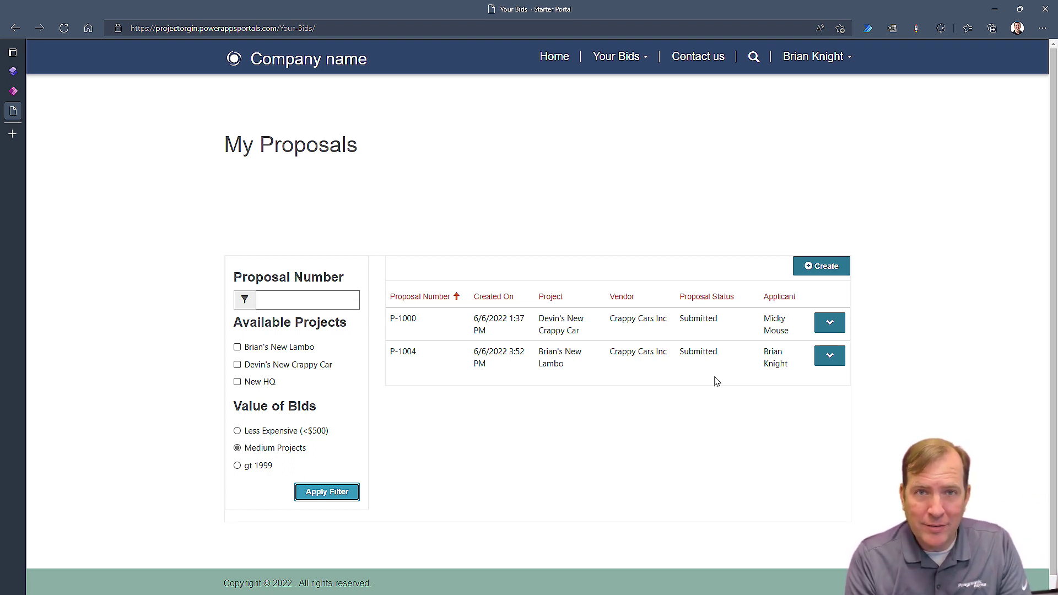
# Step: Base the picklist filter on Proposal Status as a Drop-down List and save the list
pyautogui.click(13, 92)
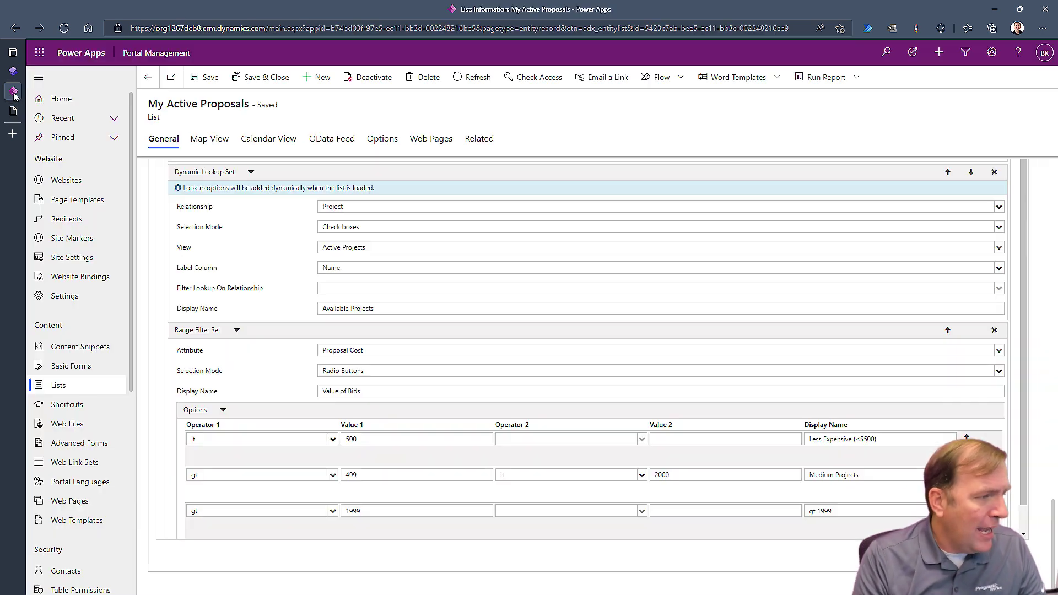
pyautogui.scroll(5, 256, 333)
pyautogui.scroll(3, 256, 334)
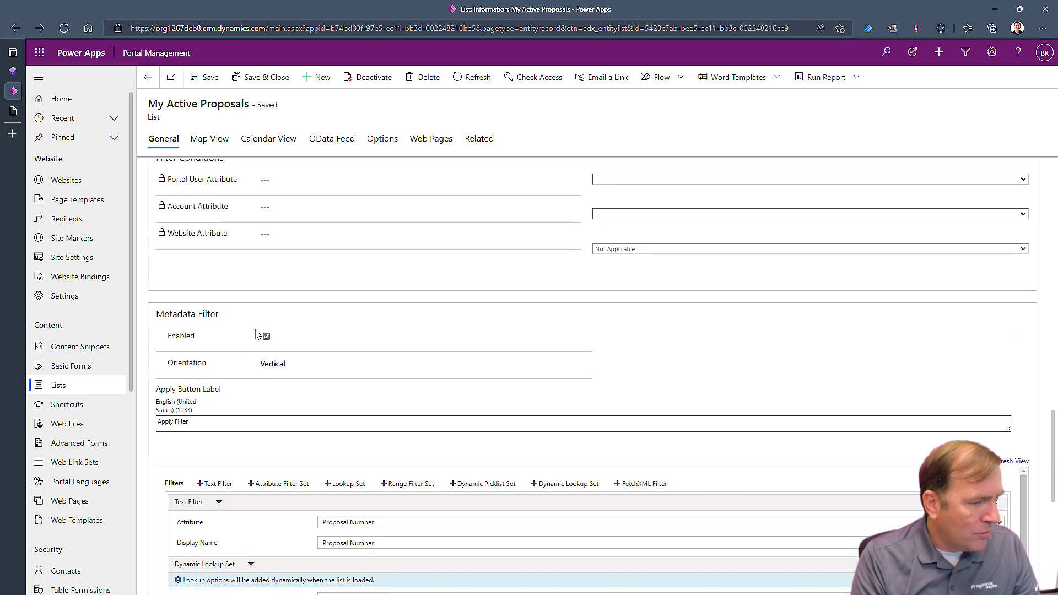
pyautogui.scroll(-3, 257, 339)
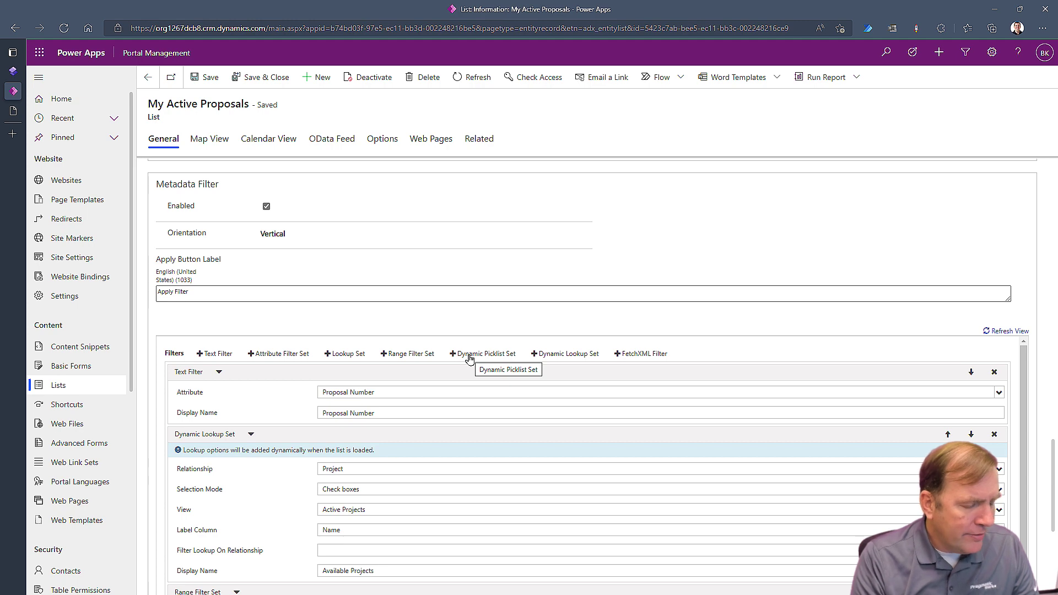
pyautogui.scroll(-3, 486, 403)
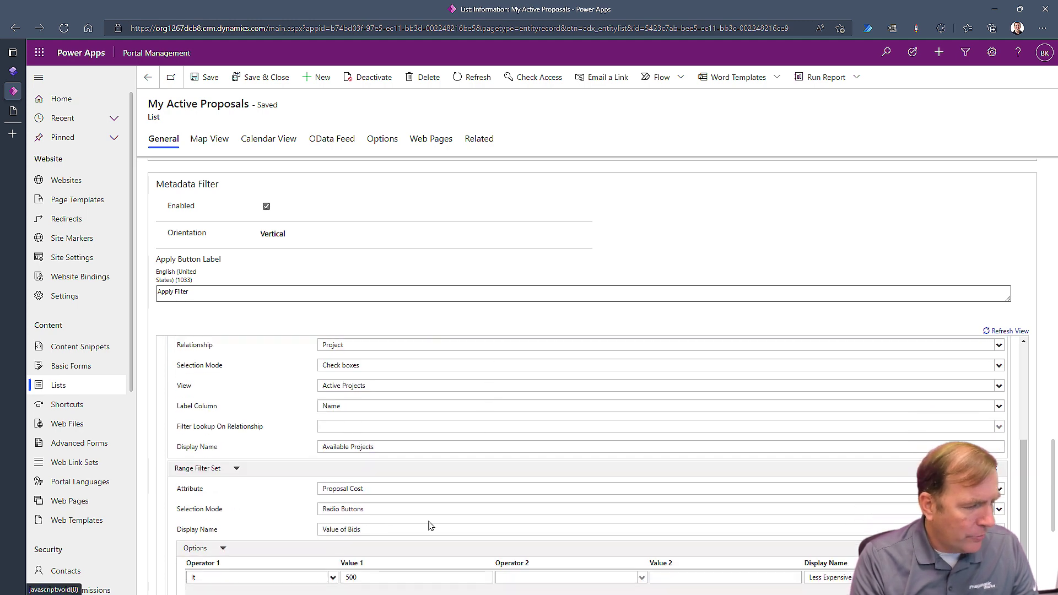
pyautogui.scroll(-5, 384, 518)
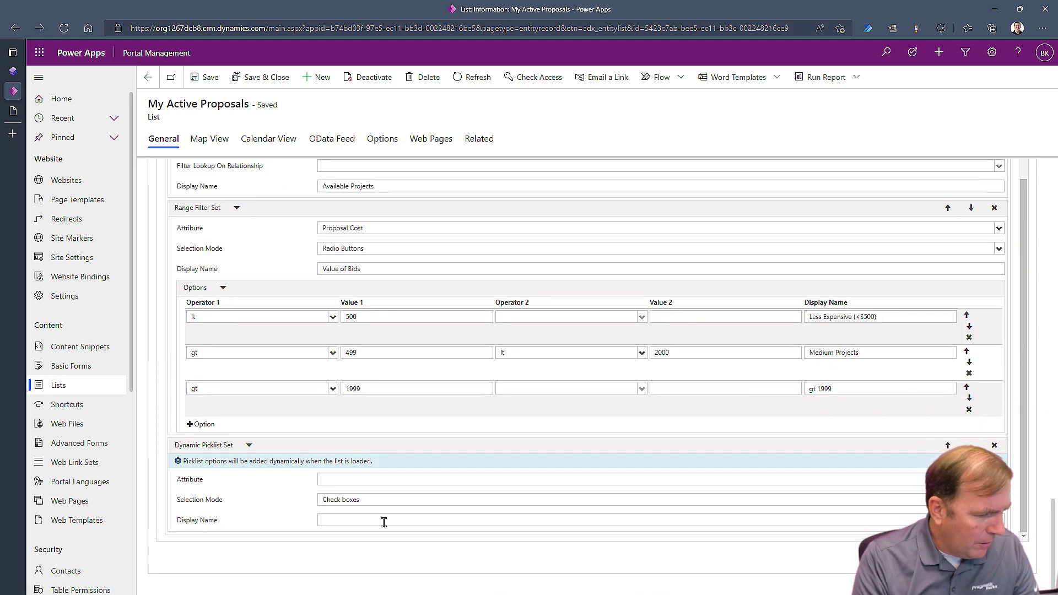
pyautogui.click(382, 477)
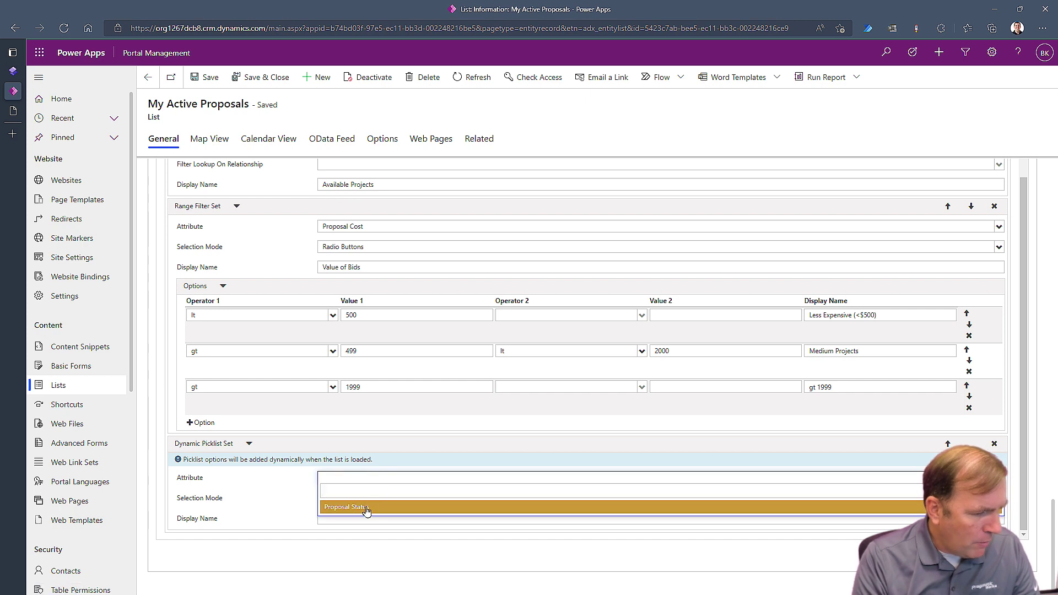
pyautogui.click(367, 508)
pyautogui.click(373, 498)
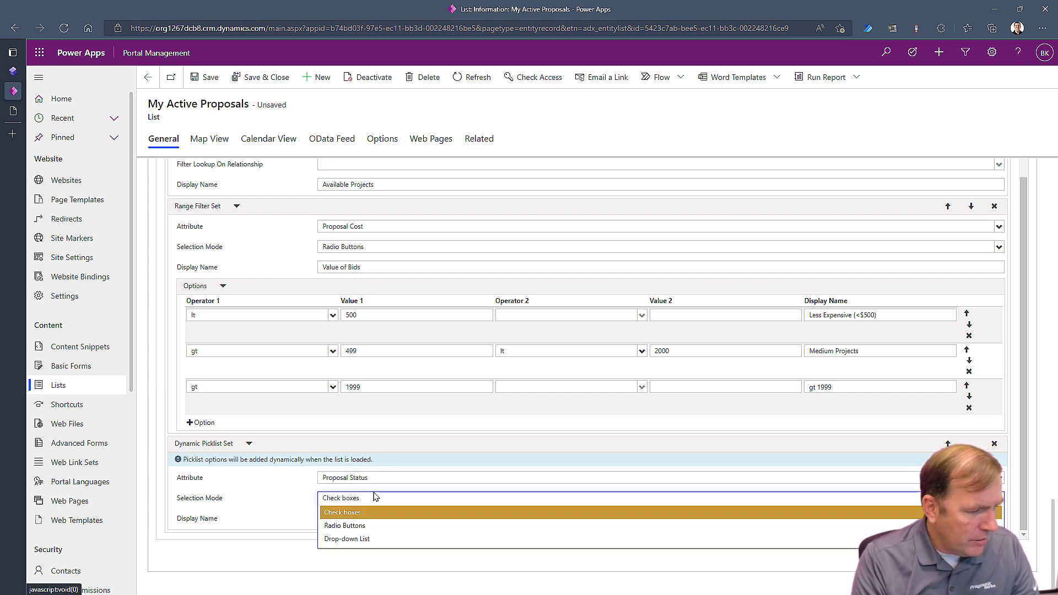
pyautogui.click(380, 539)
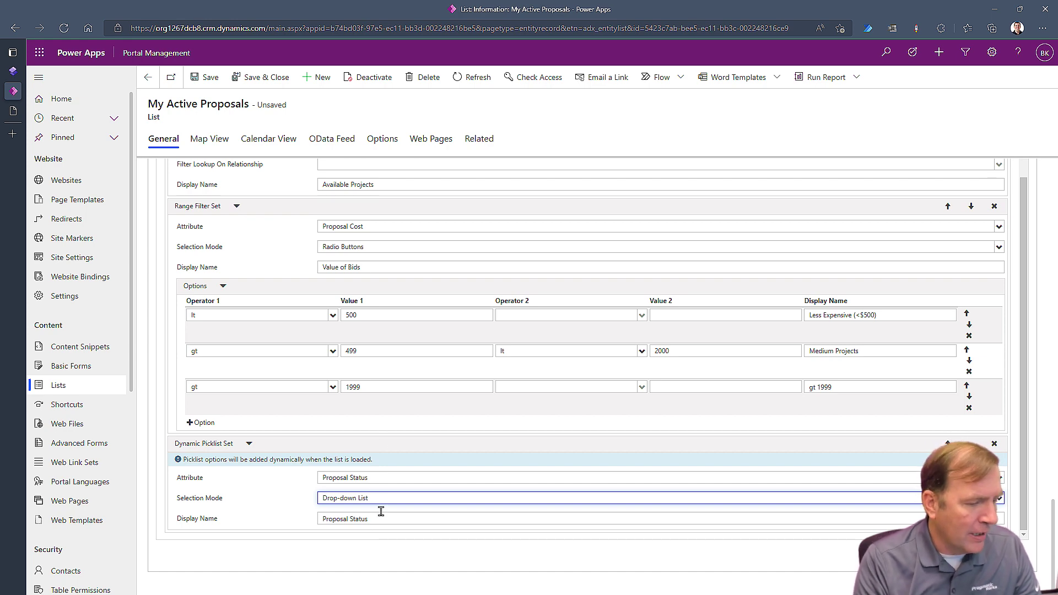
pyautogui.click(207, 78)
# Step: Preview the portal on desktop and filter proposals by Under Review status
pyautogui.click(13, 73)
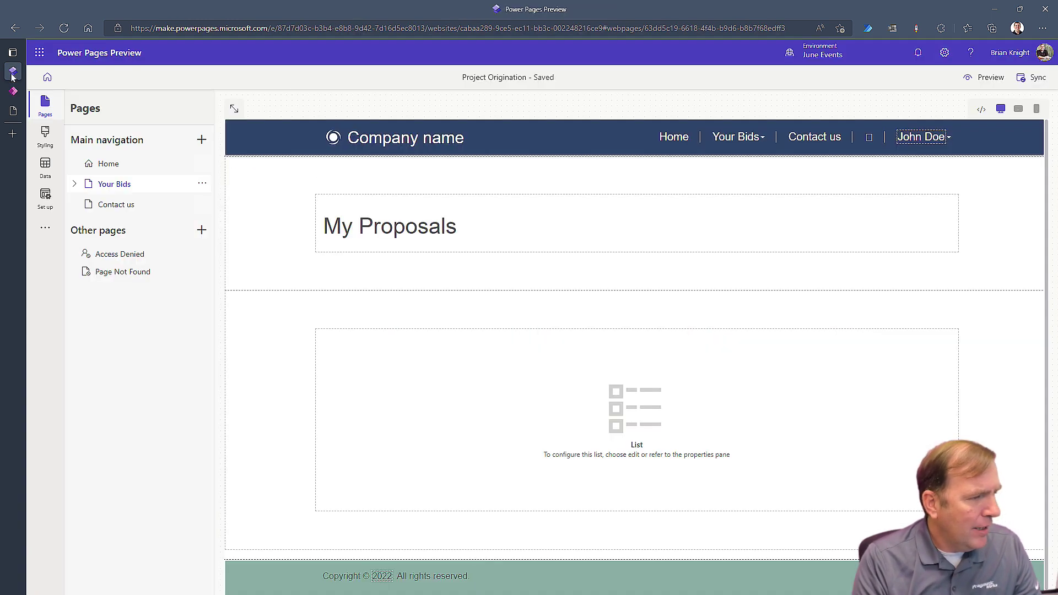
pyautogui.click(991, 78)
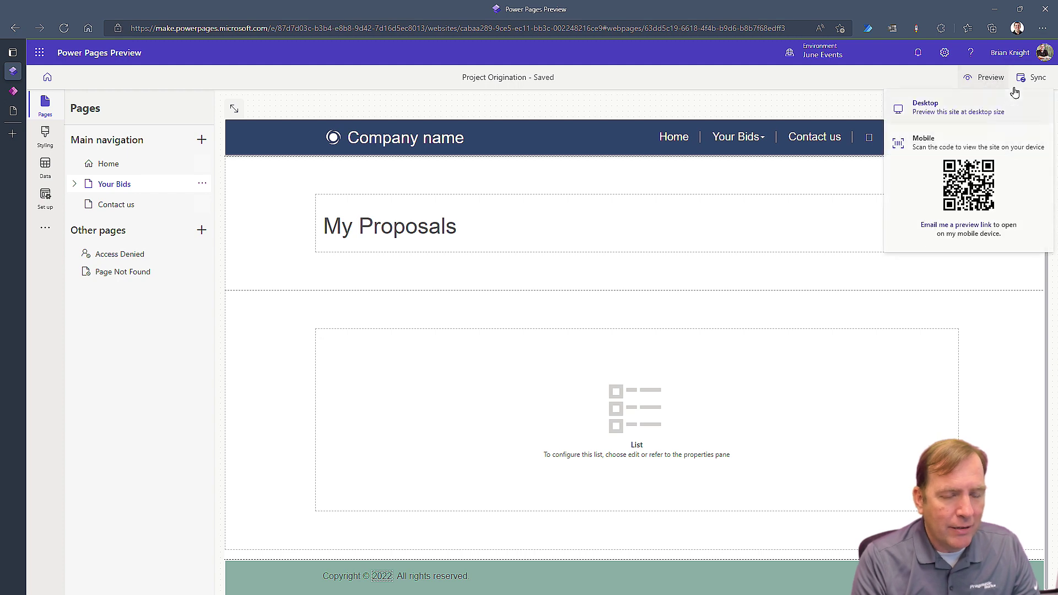
pyautogui.click(933, 105)
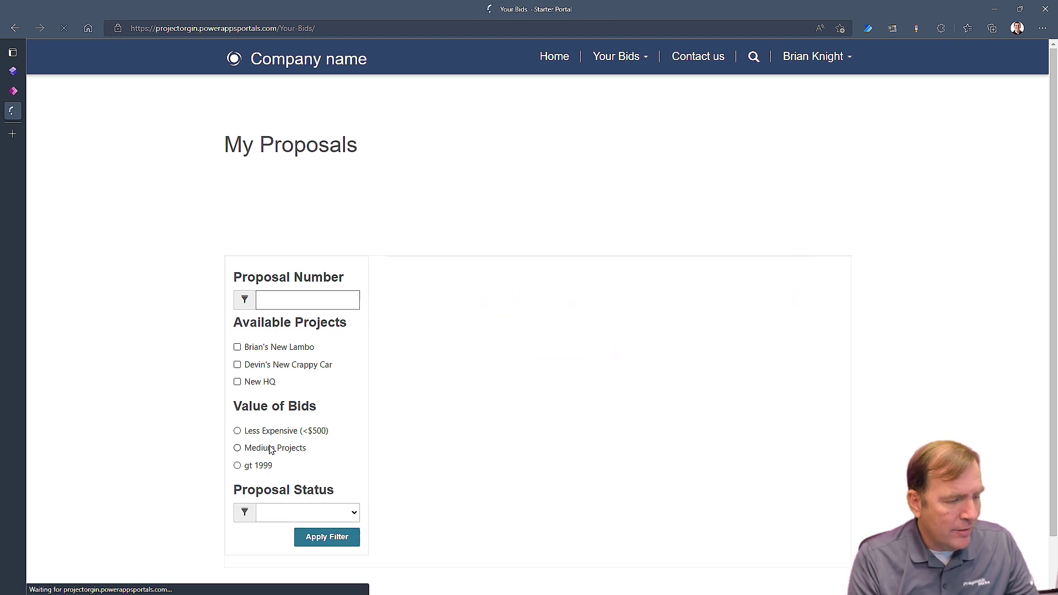
pyautogui.click(338, 517)
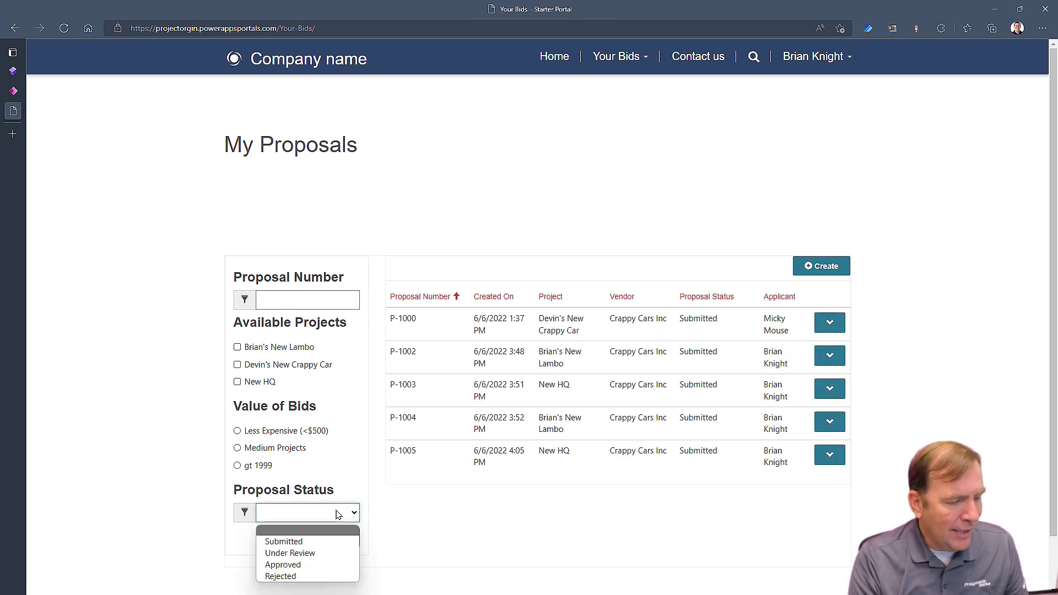
pyautogui.click(305, 553)
pyautogui.click(327, 537)
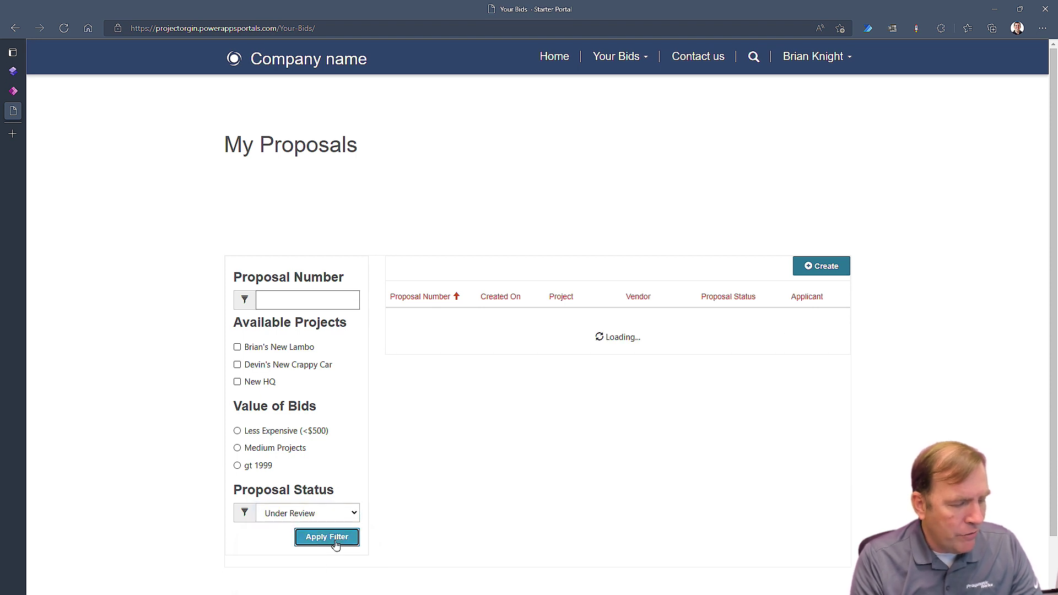
# Step: Filter by Submitted status plus the New Lambo project, leaving P-1002 and P-1004
pyautogui.click(314, 508)
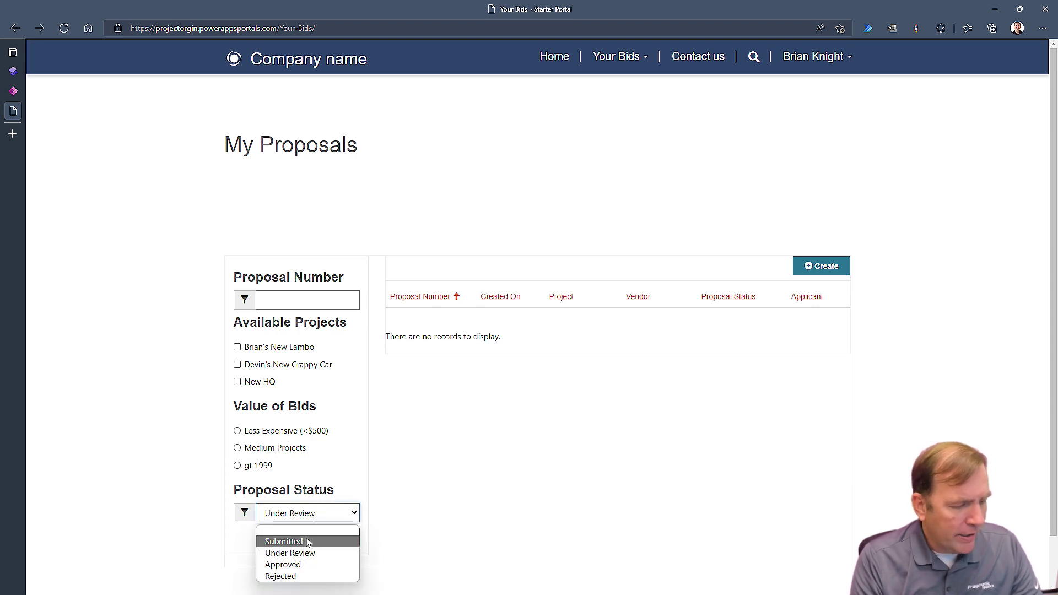
pyautogui.click(308, 541)
pyautogui.click(326, 543)
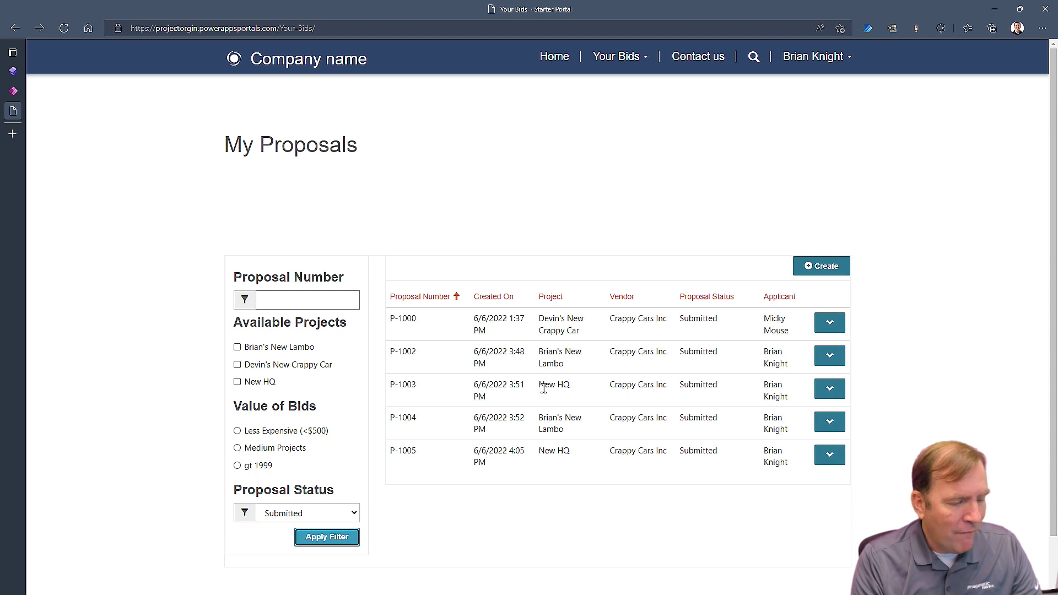
pyautogui.click(273, 349)
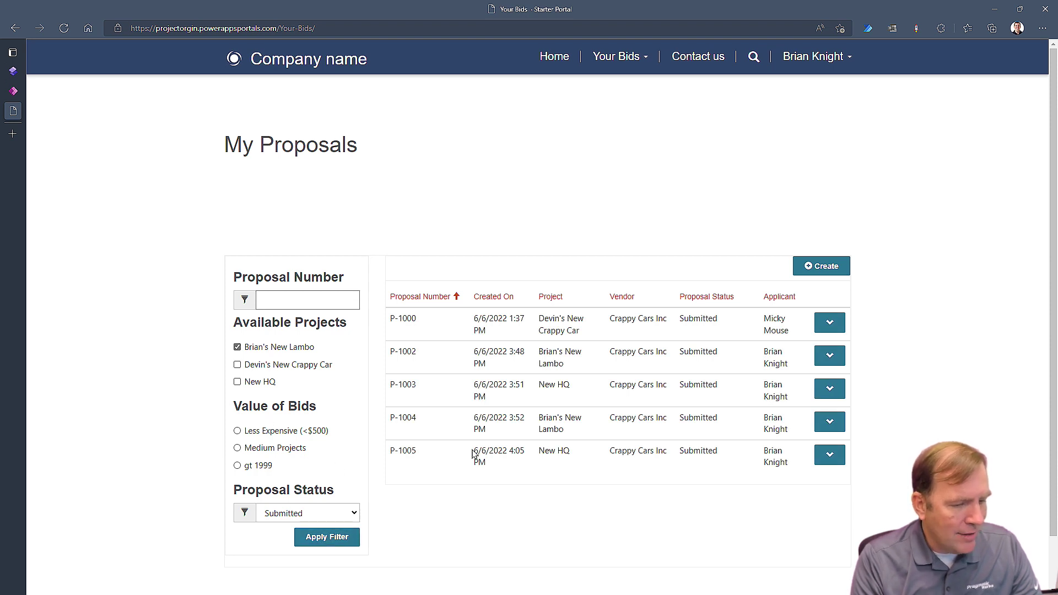
pyautogui.click(310, 536)
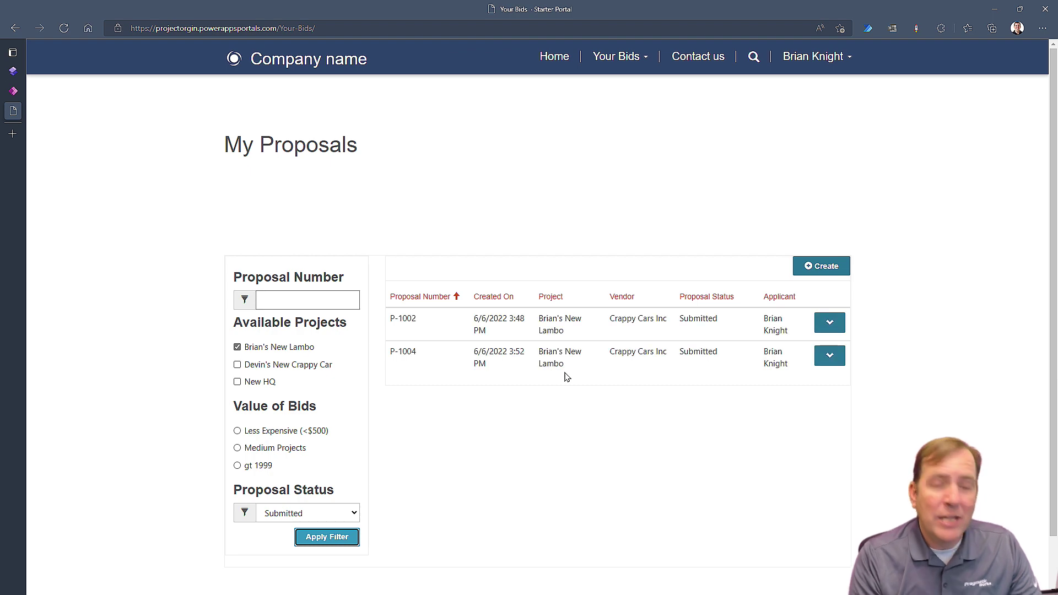